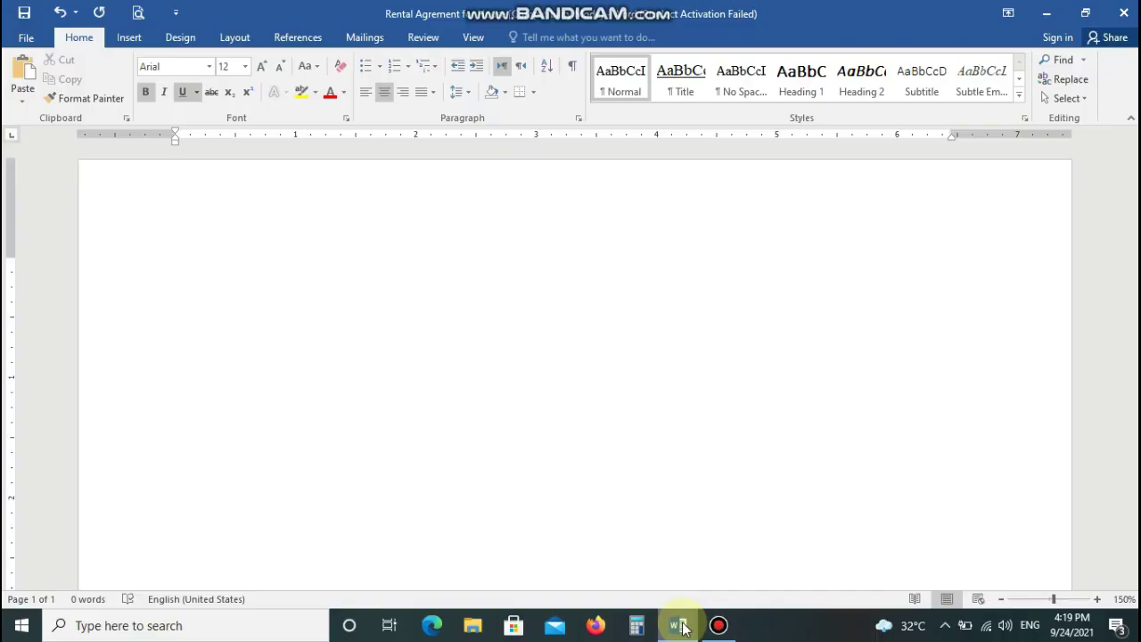
# - Type the bold, underlined, centred title HOUSE RENT AGREEMENT at the top of the page
pyautogui.click(384, 91)
pyautogui.click(384, 92)
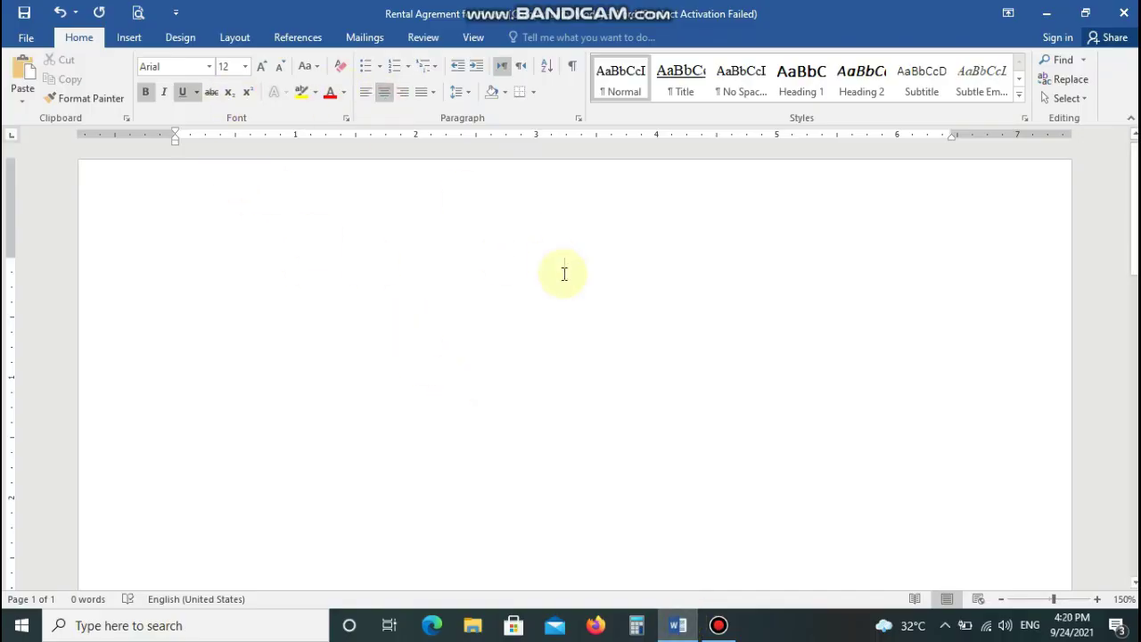
pyautogui.write('Ho')
pyautogui.press('BackSpace')
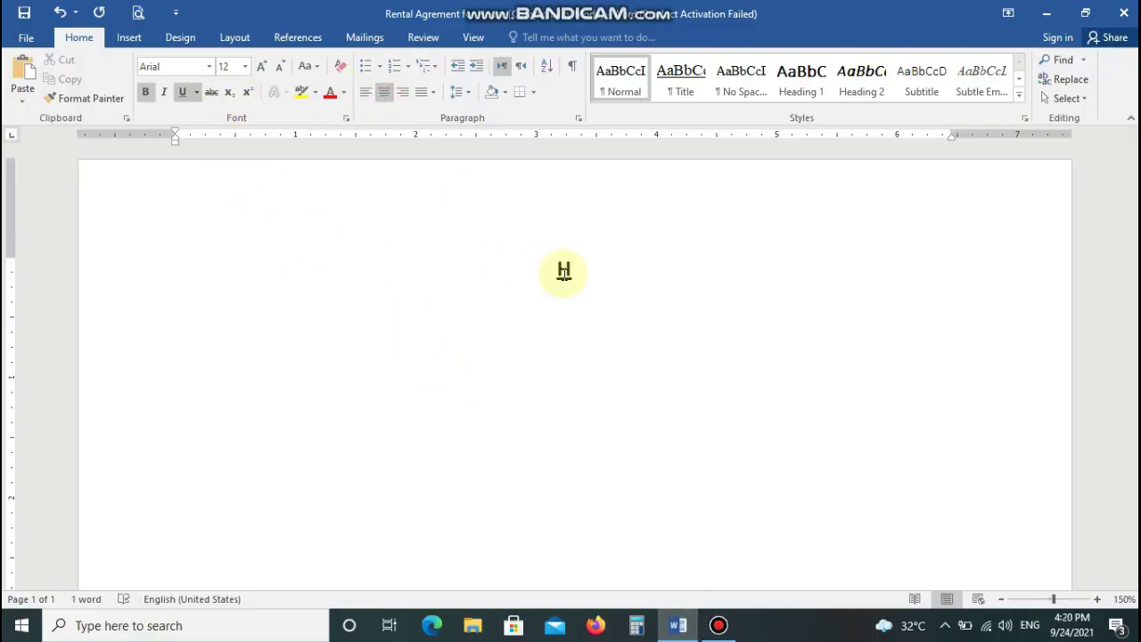
pyautogui.write('OUSE AGREEMENT')
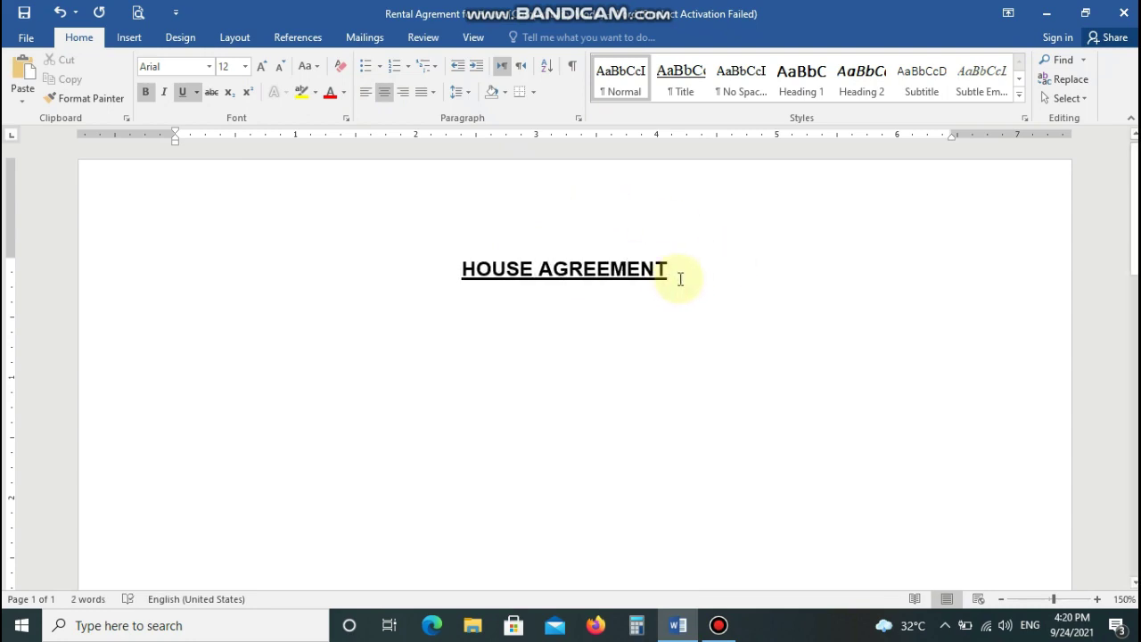
pyautogui.click(538, 278)
pyautogui.write('RENT')
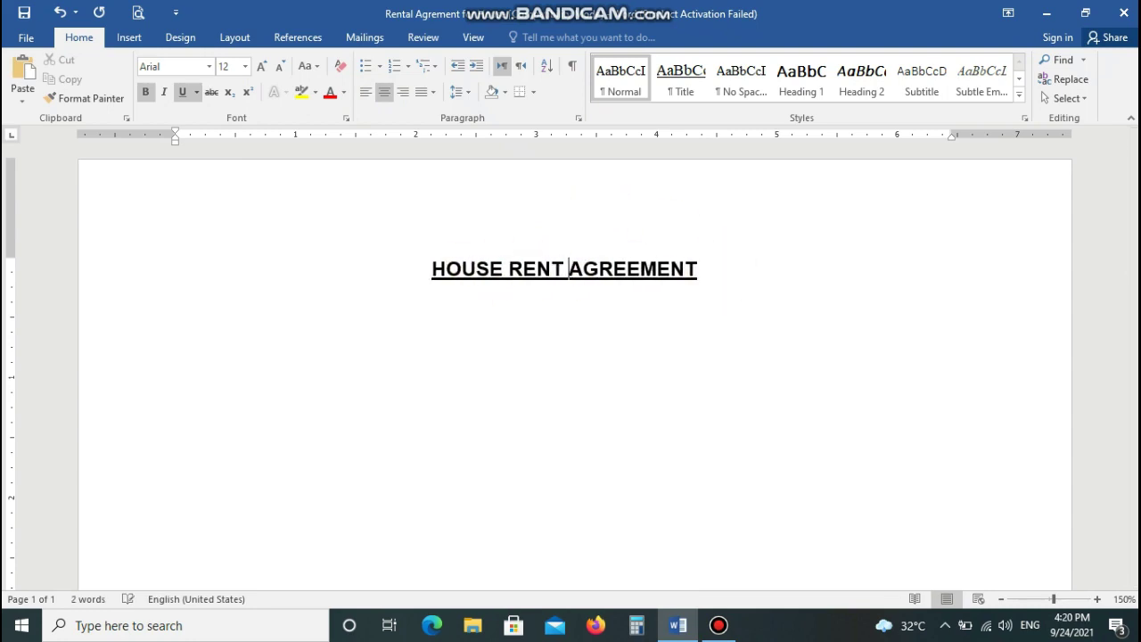
# - Add a plain, left-aligned, tab-indented line 'This agreement made on' and select all the text
pyautogui.click(753, 288)
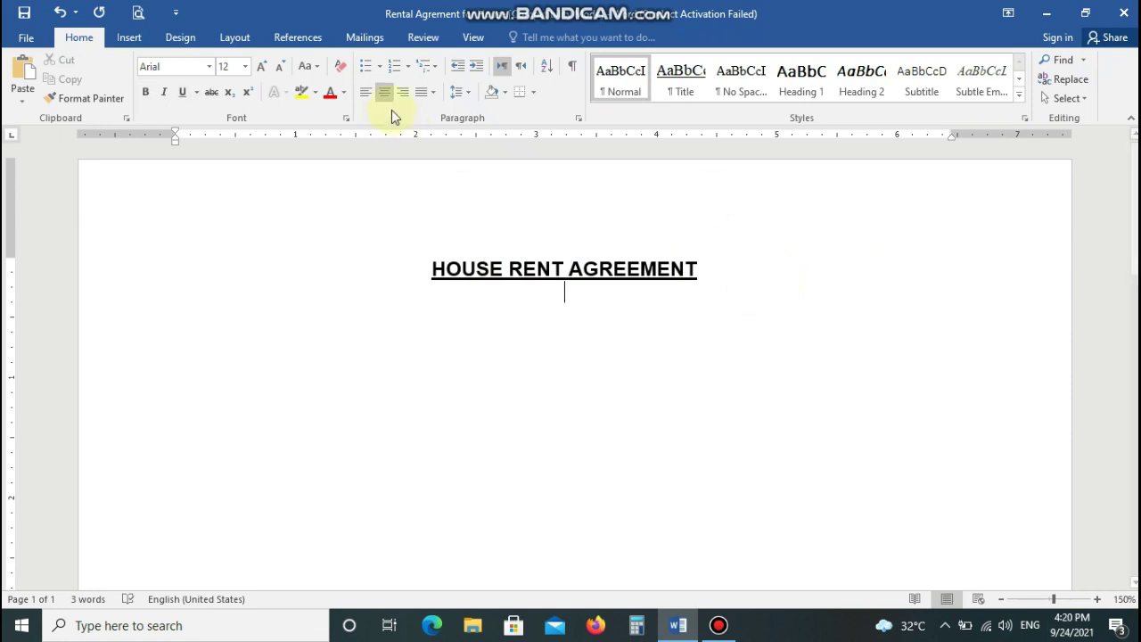
pyautogui.click(366, 92)
pyautogui.press('Tab')
pyautogui.write('Th')
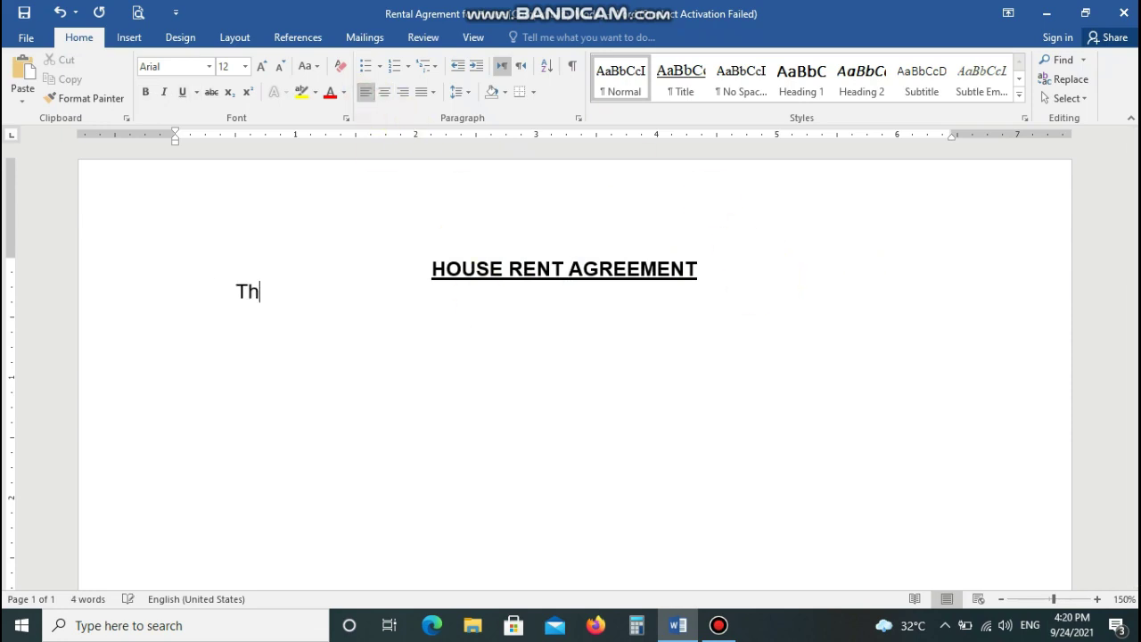
pyautogui.write('is agreement mad')
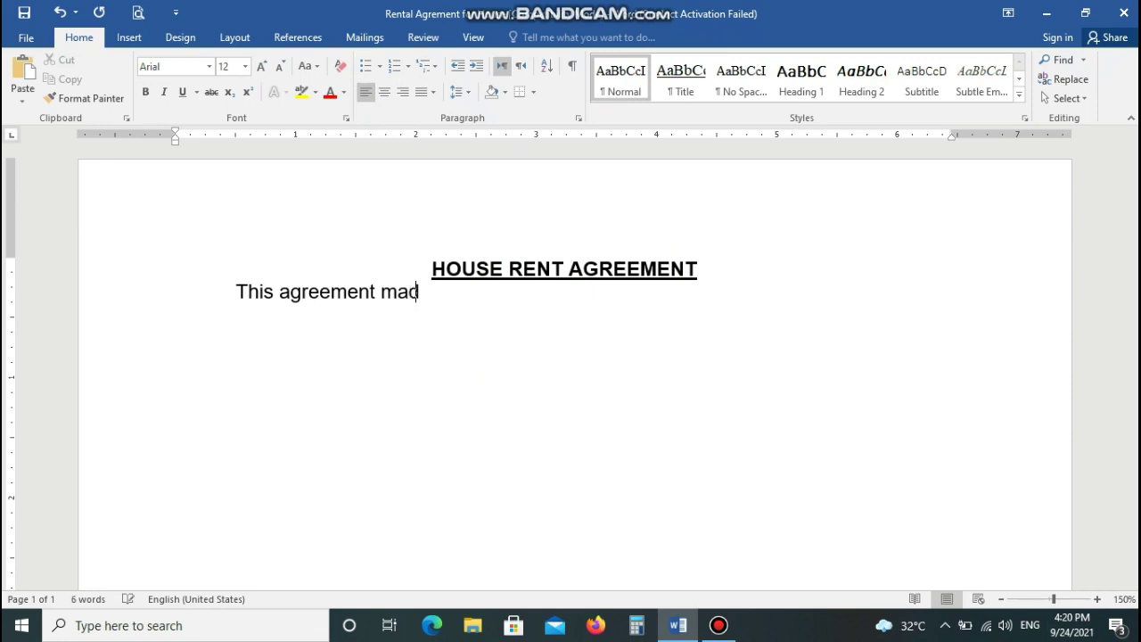
pyautogui.write('e on')
pyautogui.hotkey('ctrl', 'a')
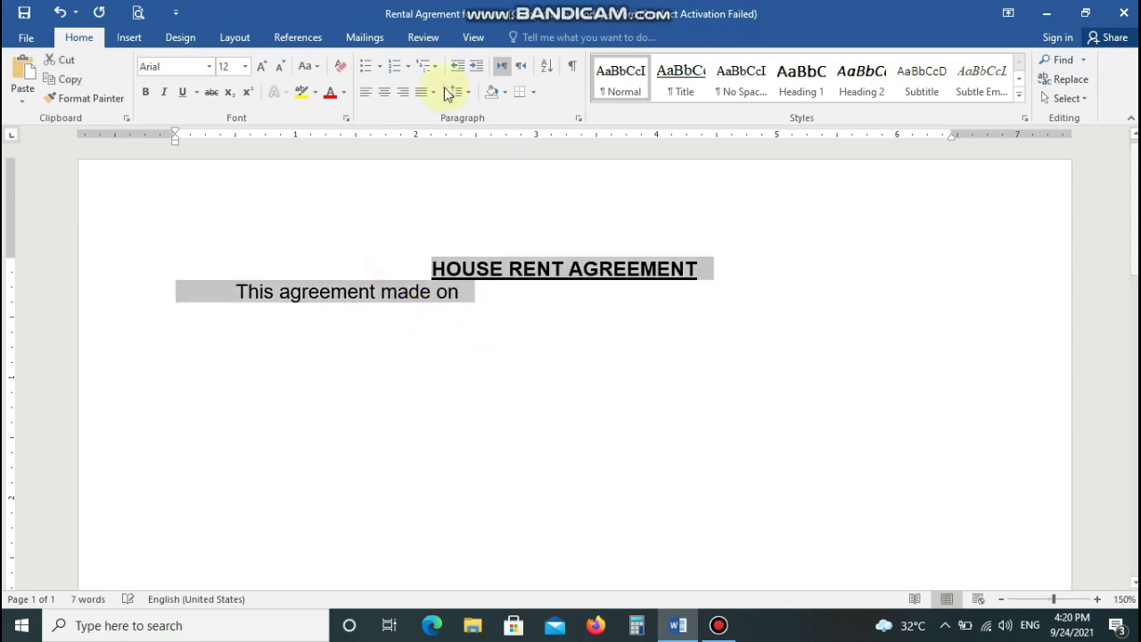
# - Apply 1.15 line spacing and extend the sentence with '1st October 2021' and the quoted Lessor and Lessee names
pyautogui.click(456, 92)
pyautogui.click(473, 135)
pyautogui.click(583, 329)
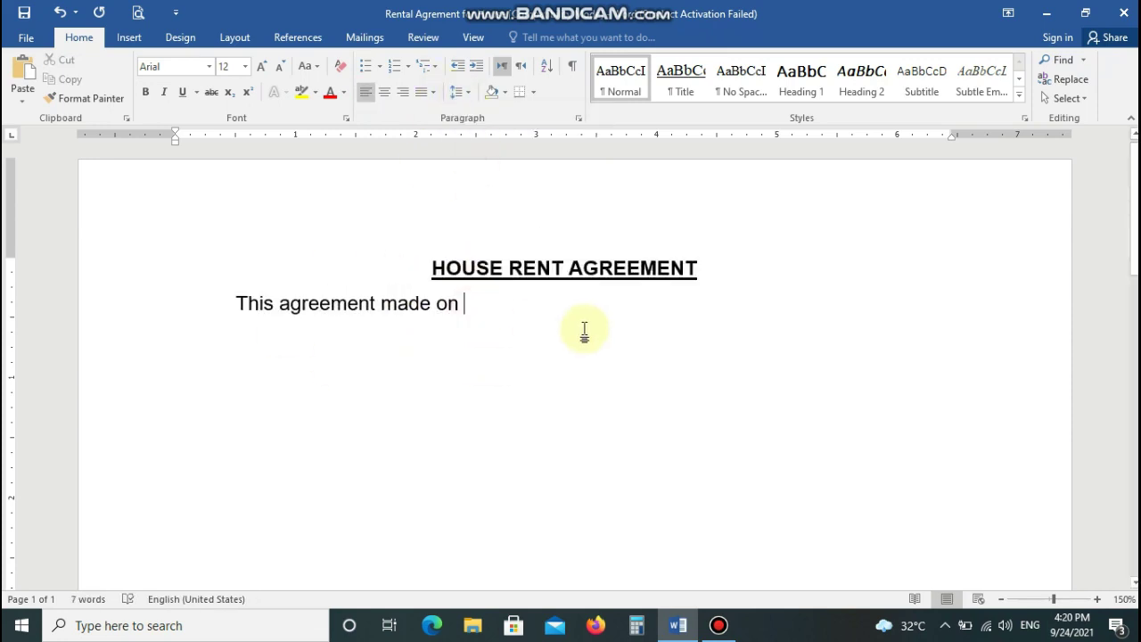
pyautogui.write('1st Oc')
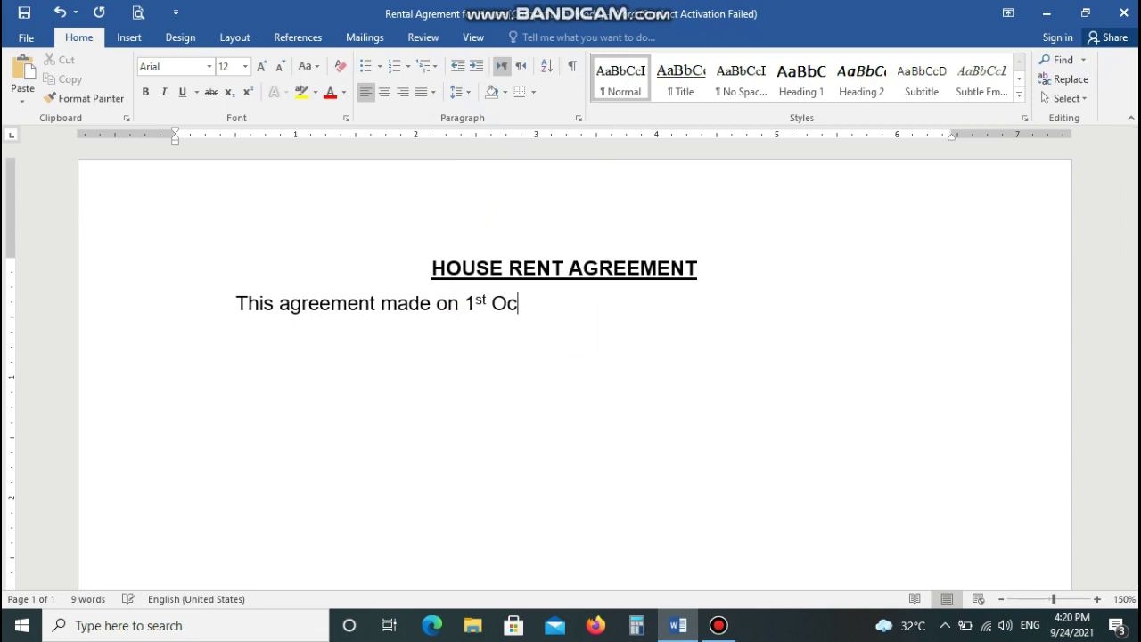
pyautogui.write('tober 2021')
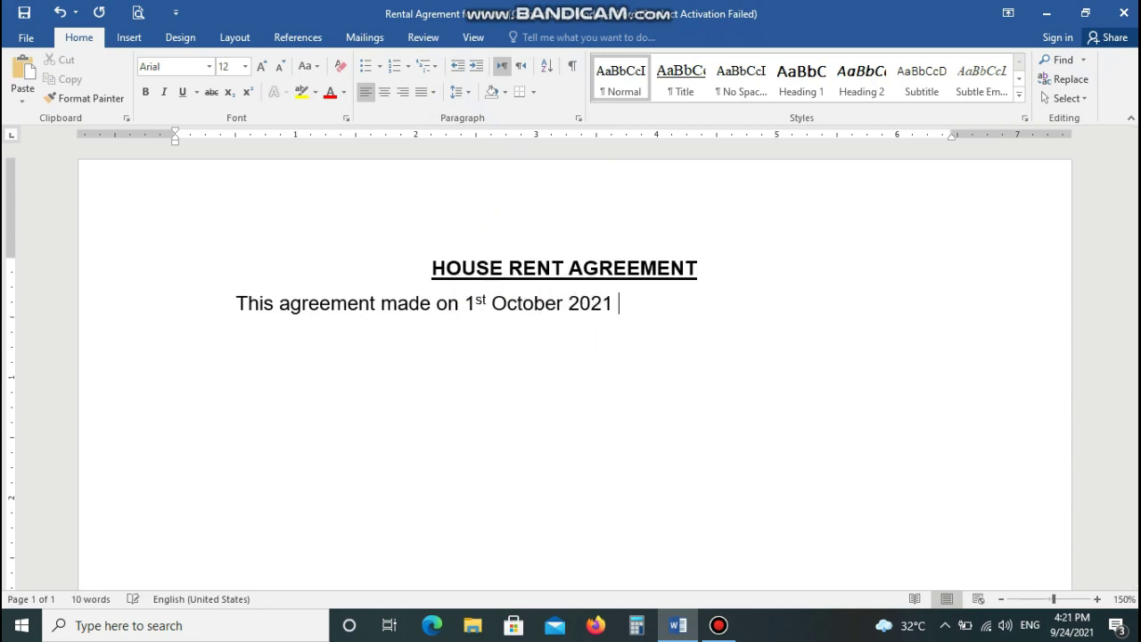
pyautogui.write('between ')
pyautogui.write('"')
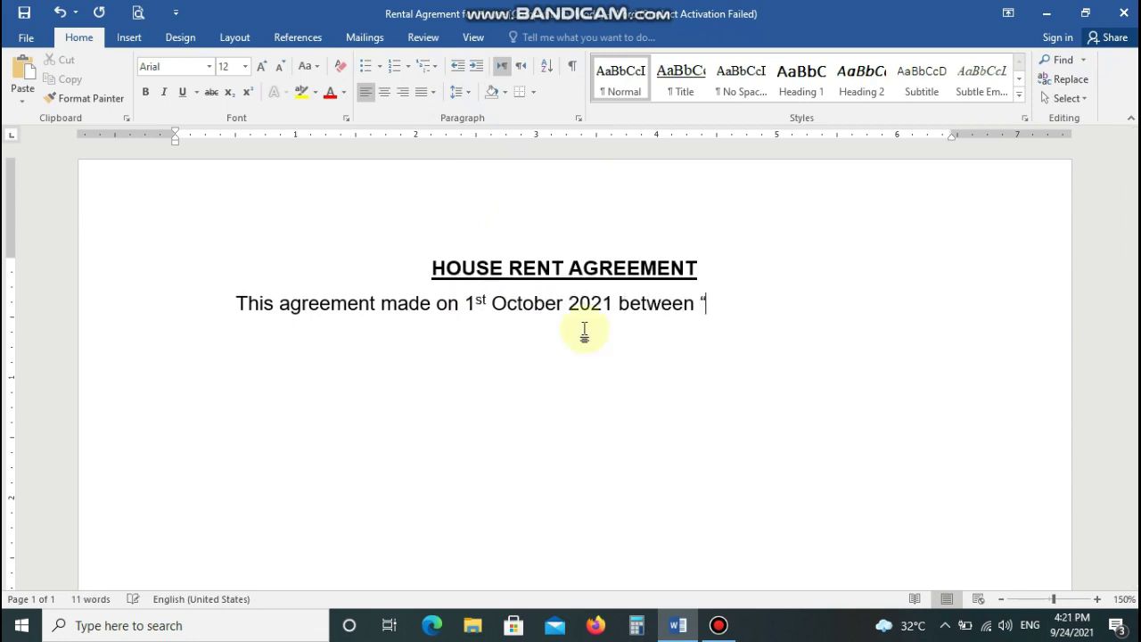
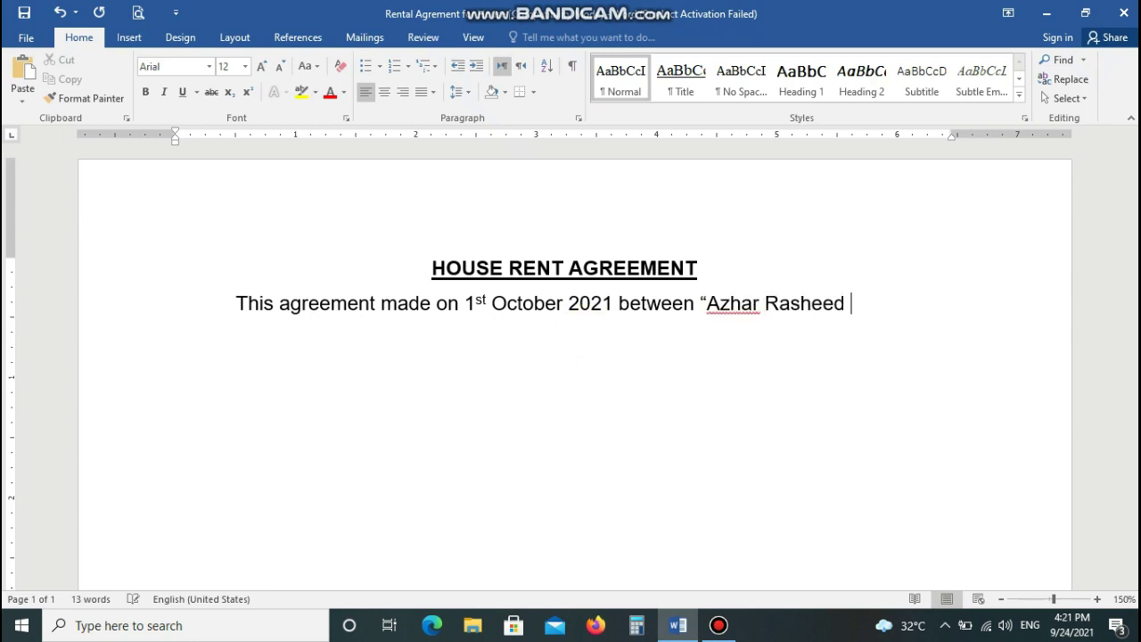
pyautogui.write('her')
pyautogui.write('fter')
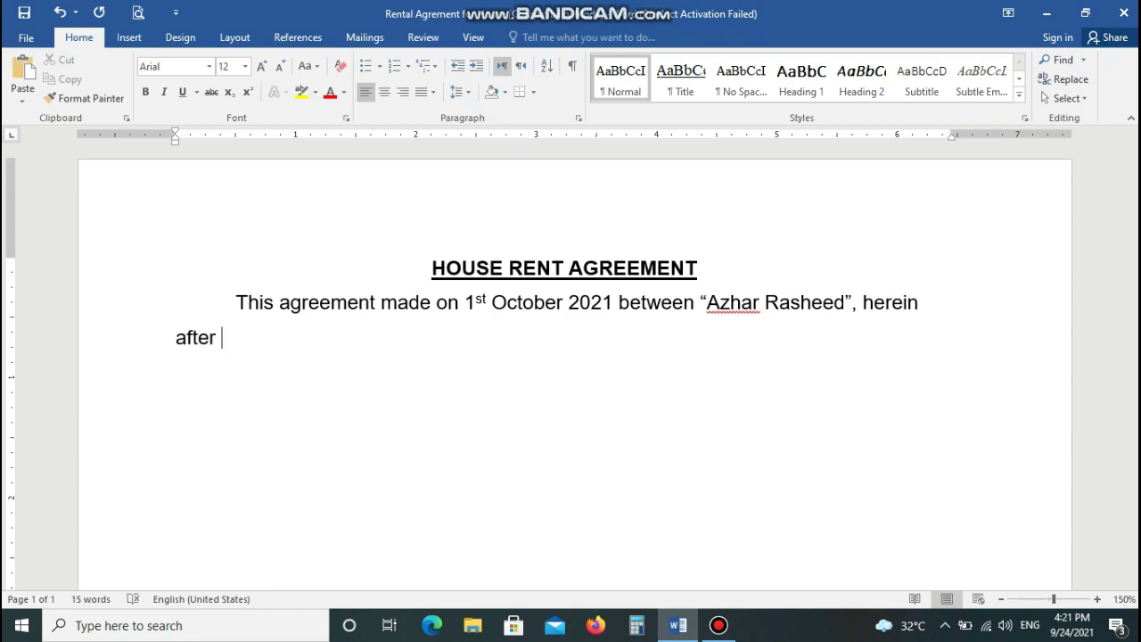
pyautogui.write('alled t')
pyautogui.write('he Lessor')
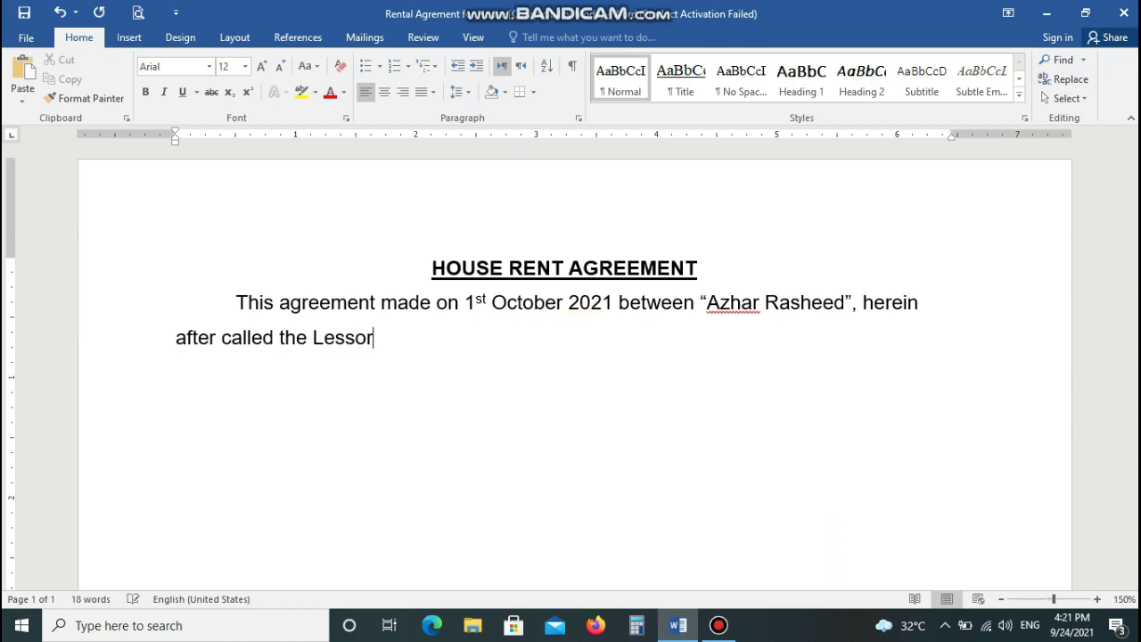
pyautogui.write(' and ')
pyautogui.write('"')
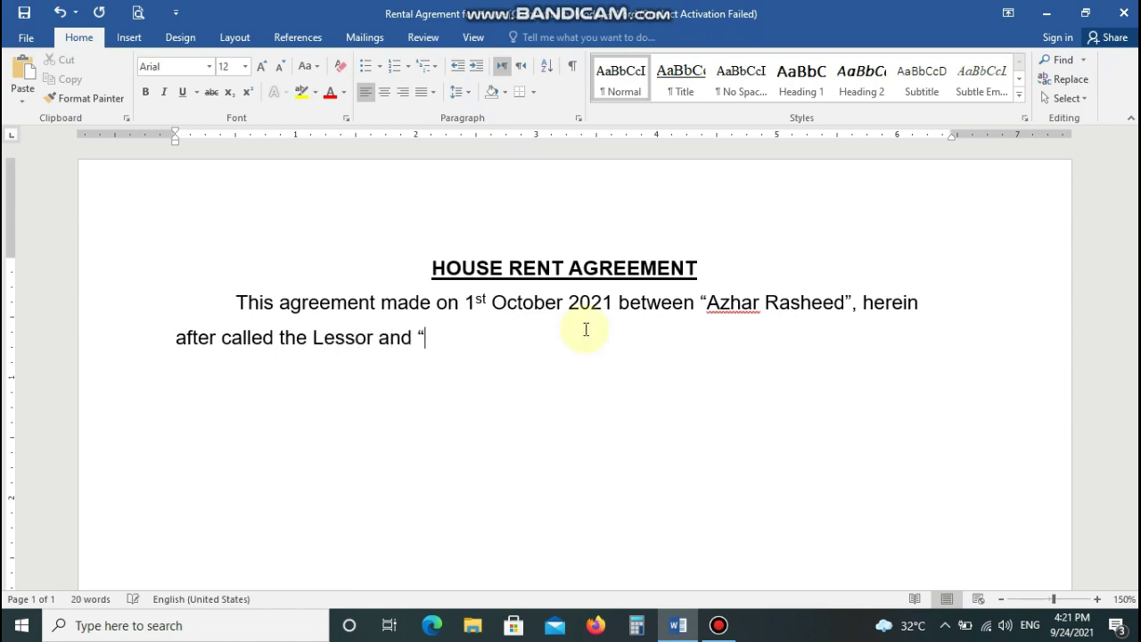
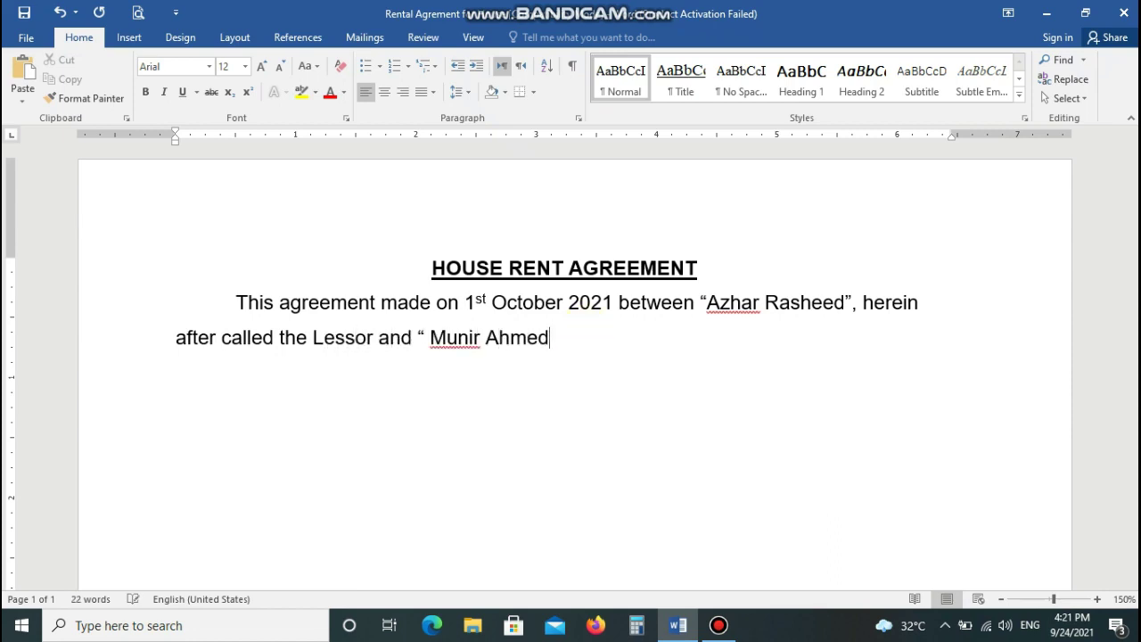
pyautogui.write('hereinafter')
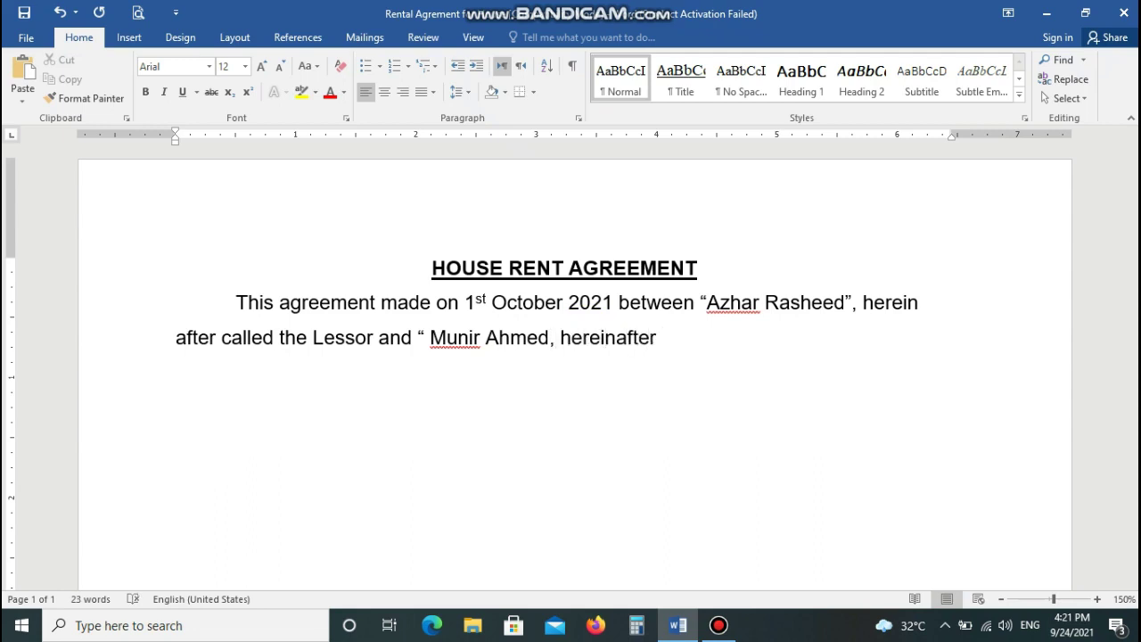
pyautogui.write('alled th')
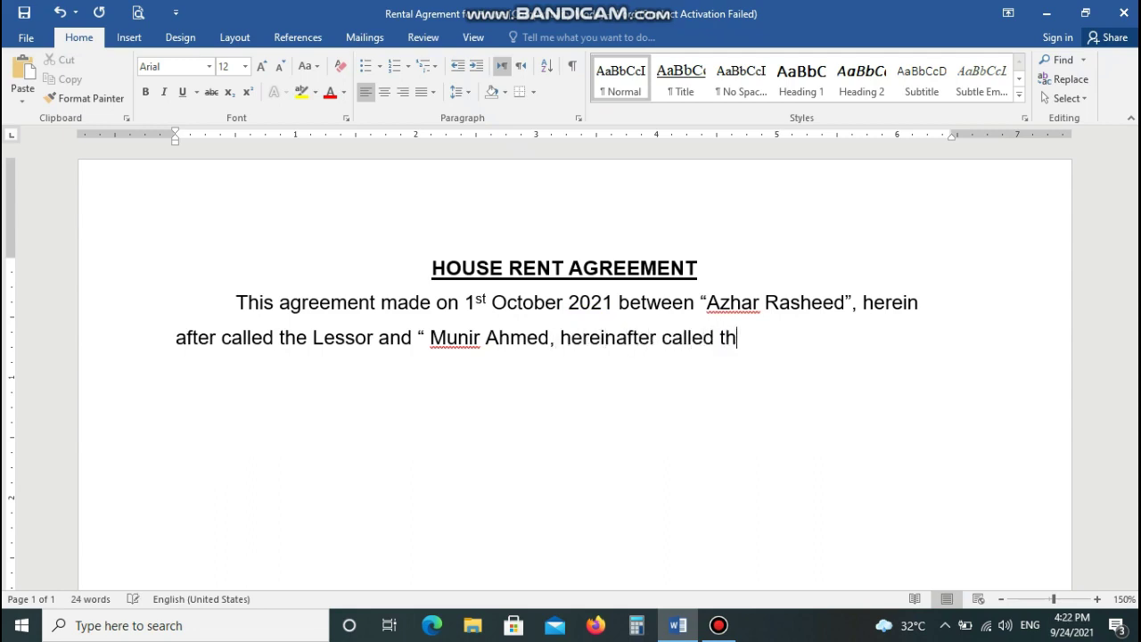
pyautogui.write('e Less')
pyautogui.write('ees.')
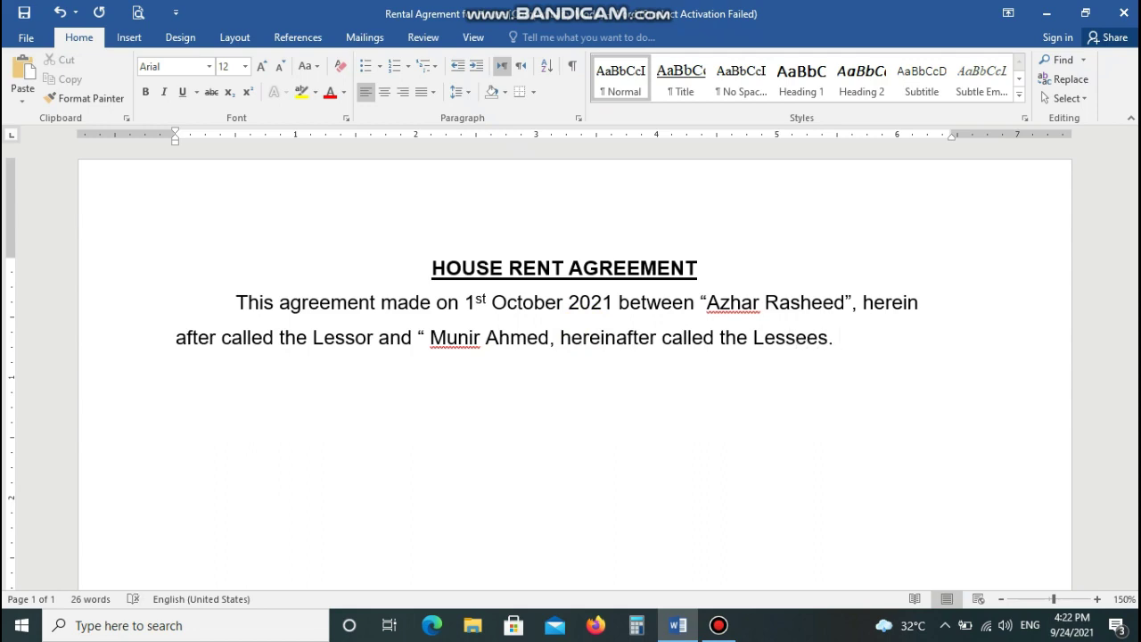
# - Add a 'WITNESSTH:' line and a paragraph where Lessor and Lessees enter the following lease agreement
pyautogui.press('Return')
pyautogui.write('W')
pyautogui.write('ITNESSTH')
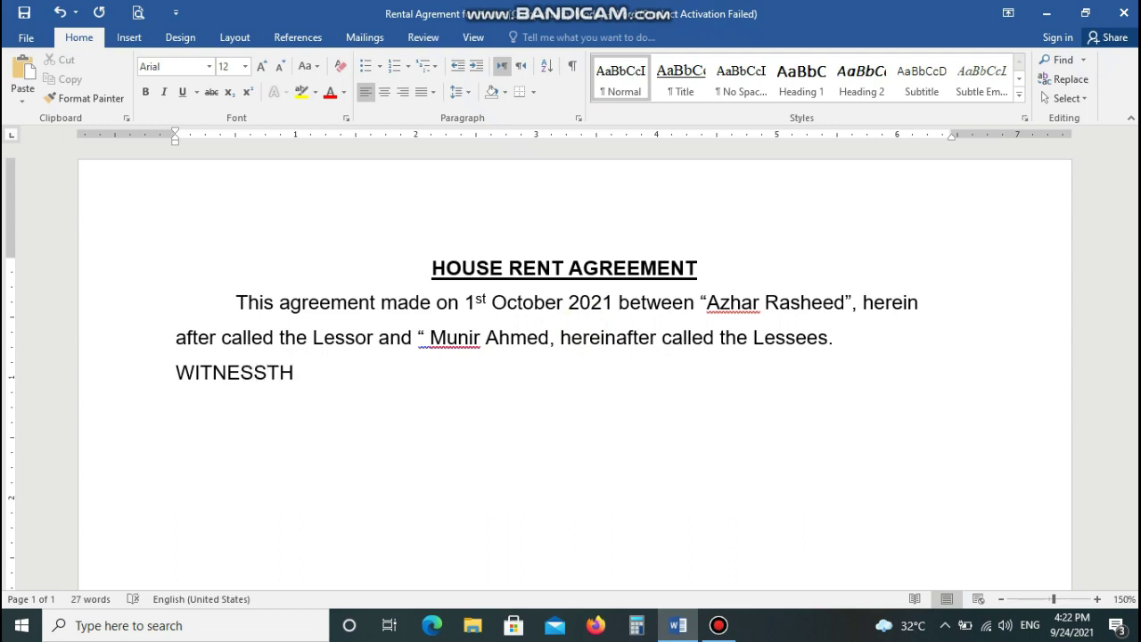
pyautogui.write(':')
pyautogui.press('Return')
pyautogui.write('Lessoran')
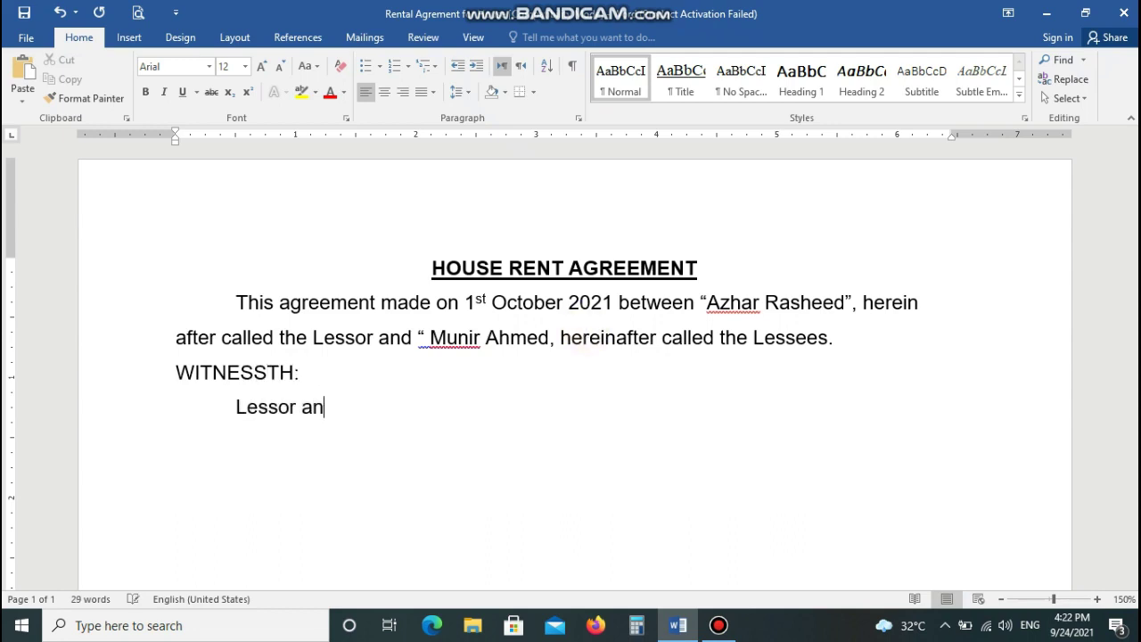
pyautogui.write(' Lessees,')
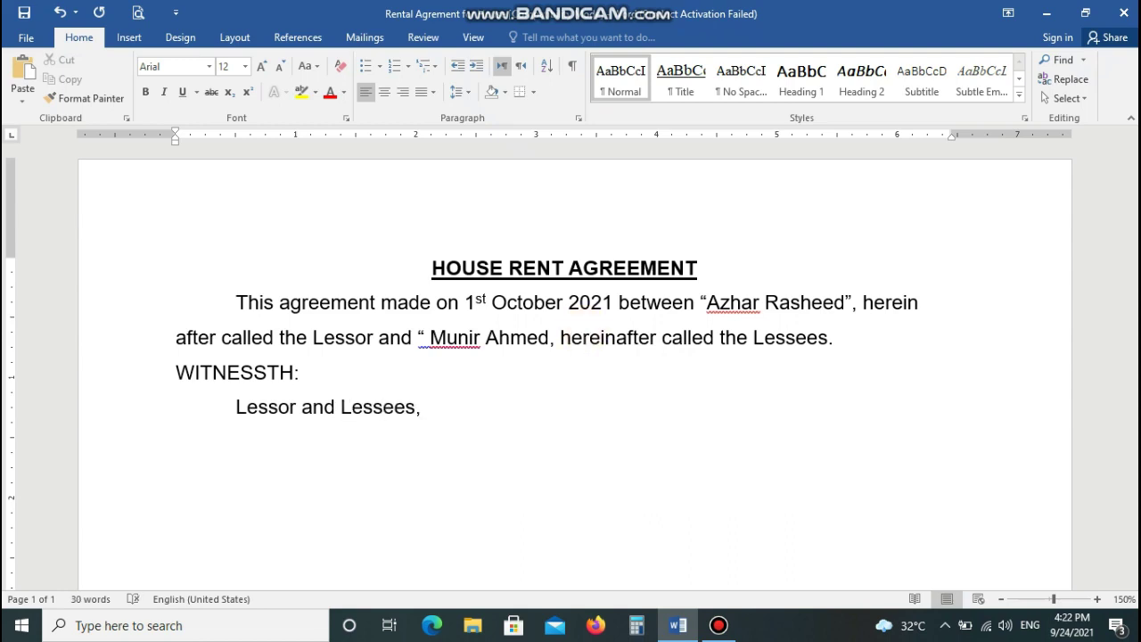
pyautogui.write('or and i')
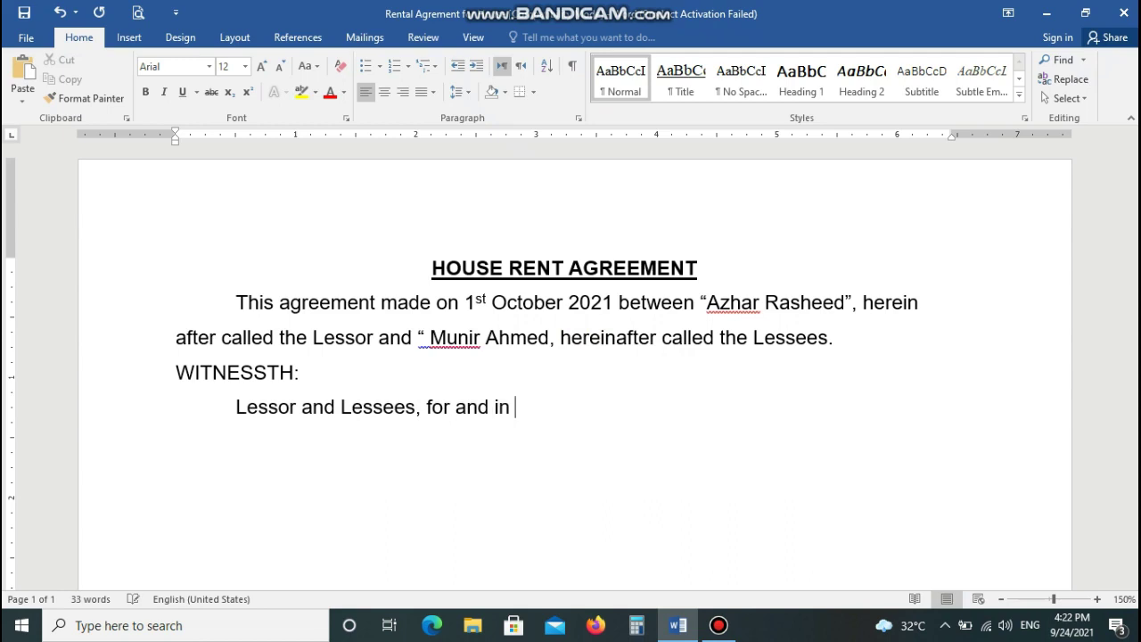
pyautogui.write('nsiderat')
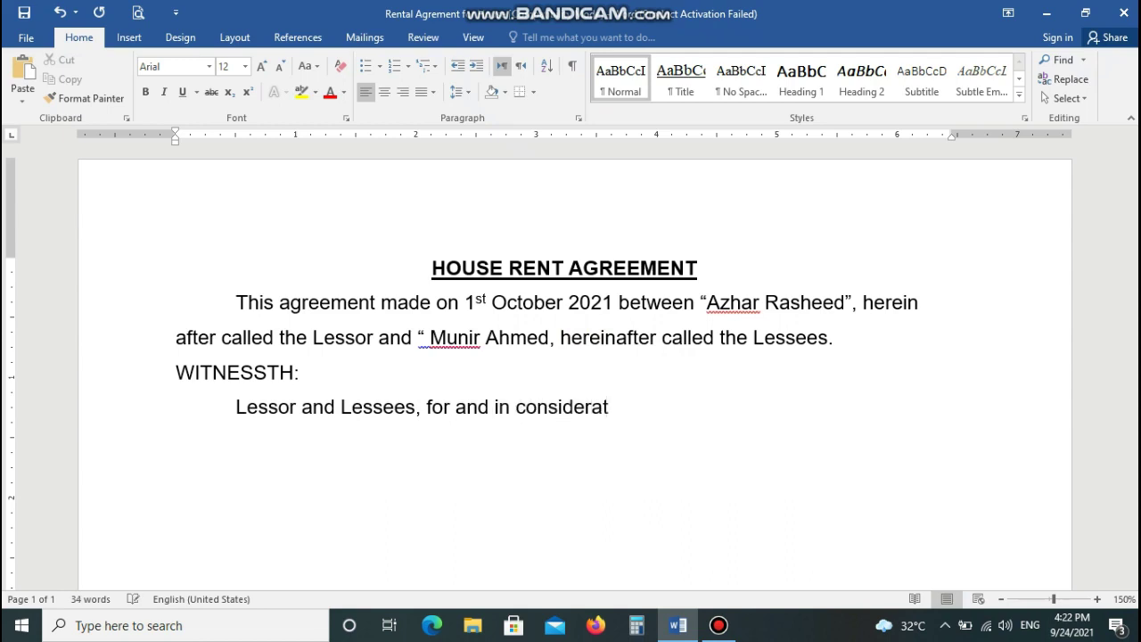
pyautogui.write('ion of the ')
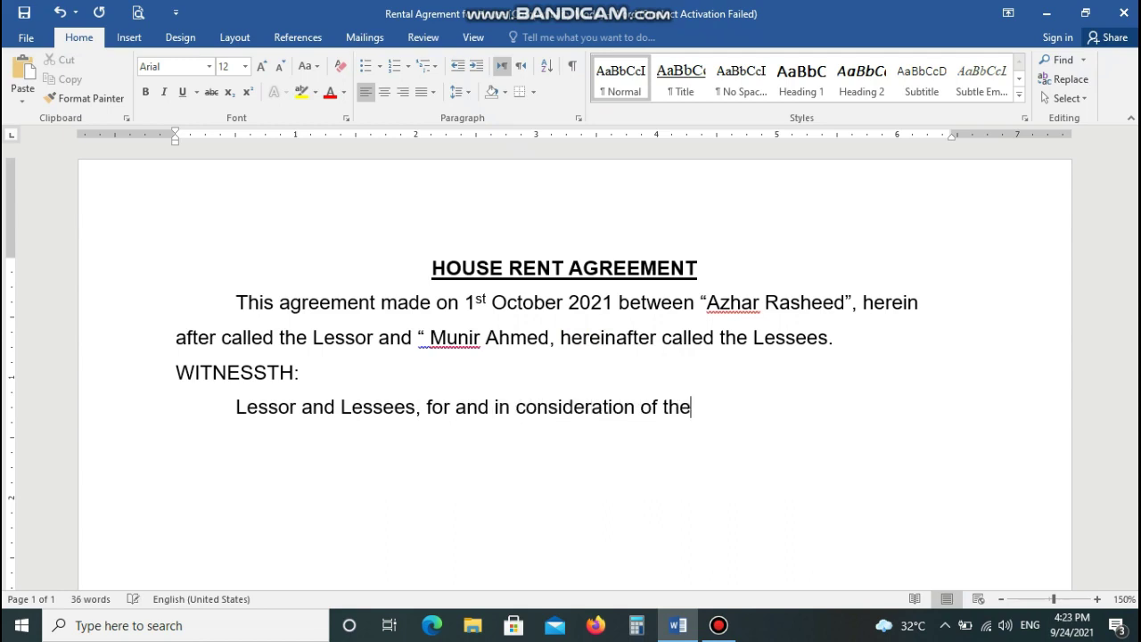
pyautogui.write('covenant ')
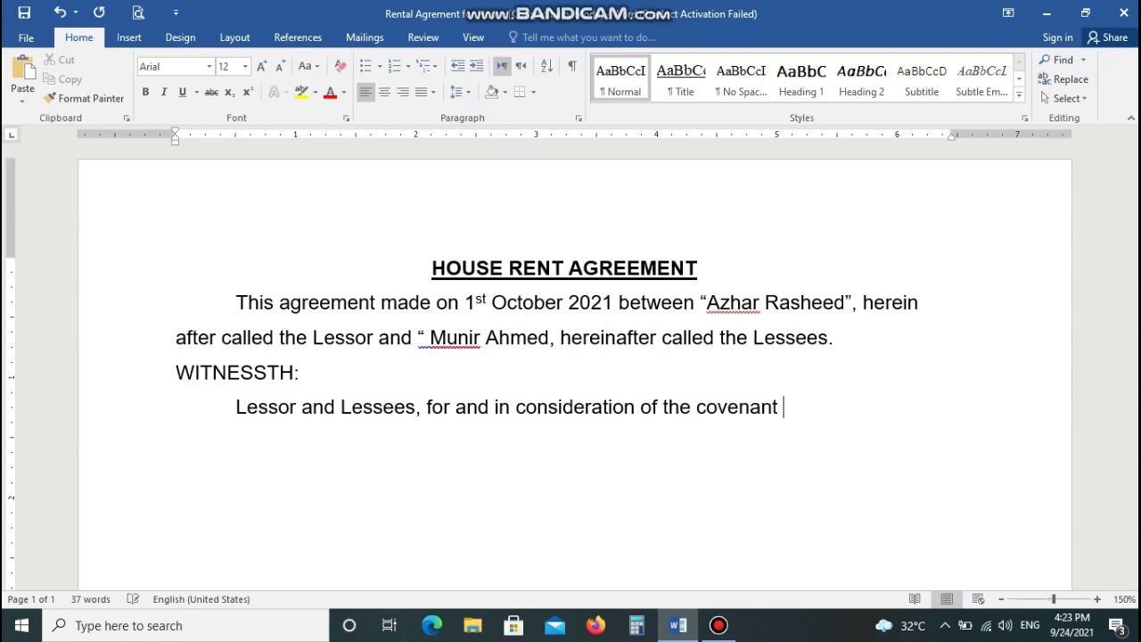
pyautogui.write('and a')
pyautogui.write('greement')
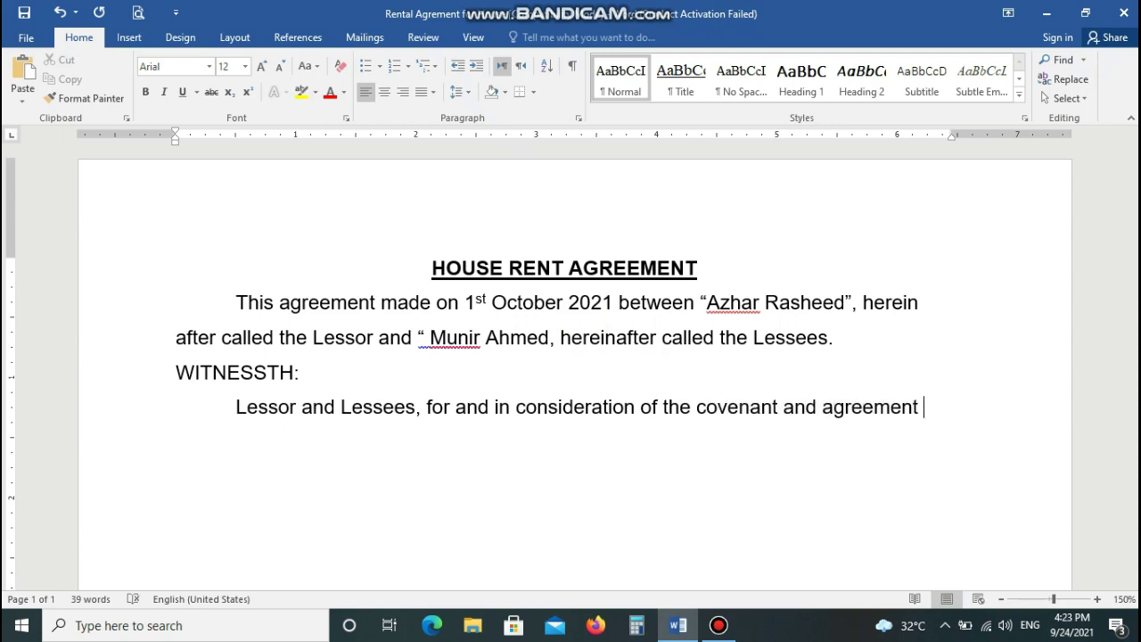
pyautogui.write('hereinafter')
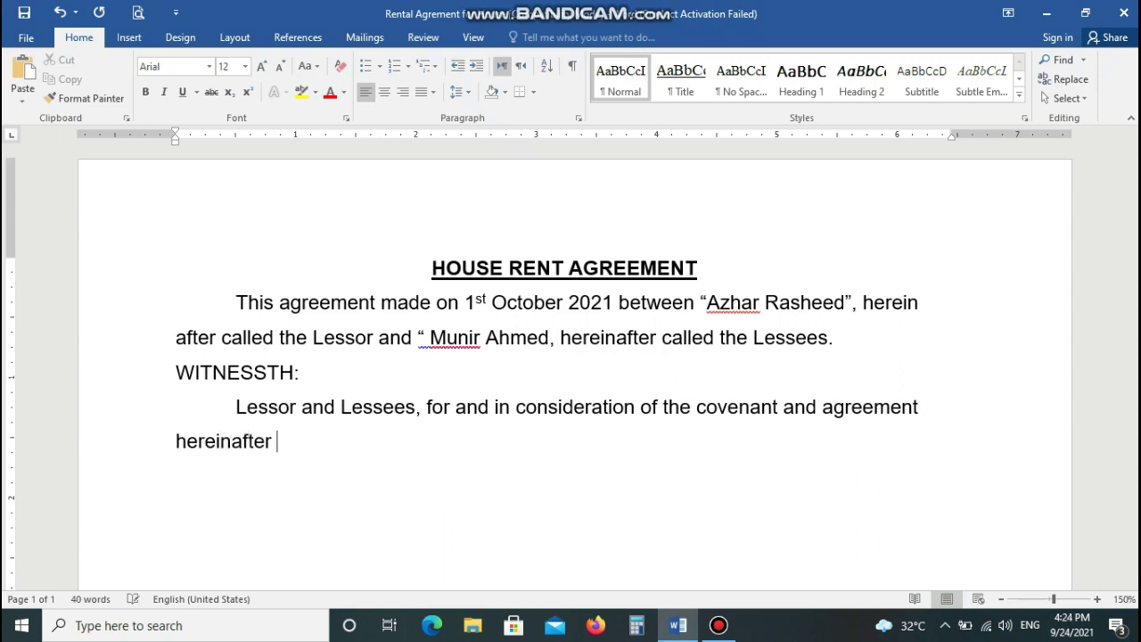
pyautogui.write('contained')
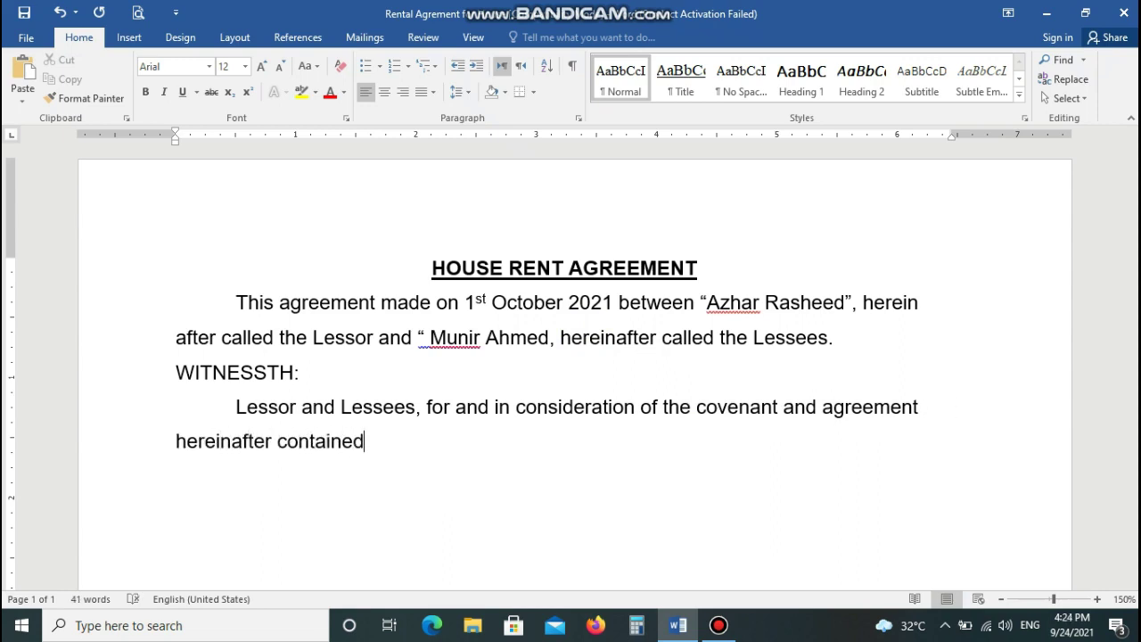
pyautogui.write(', do hereby enter')
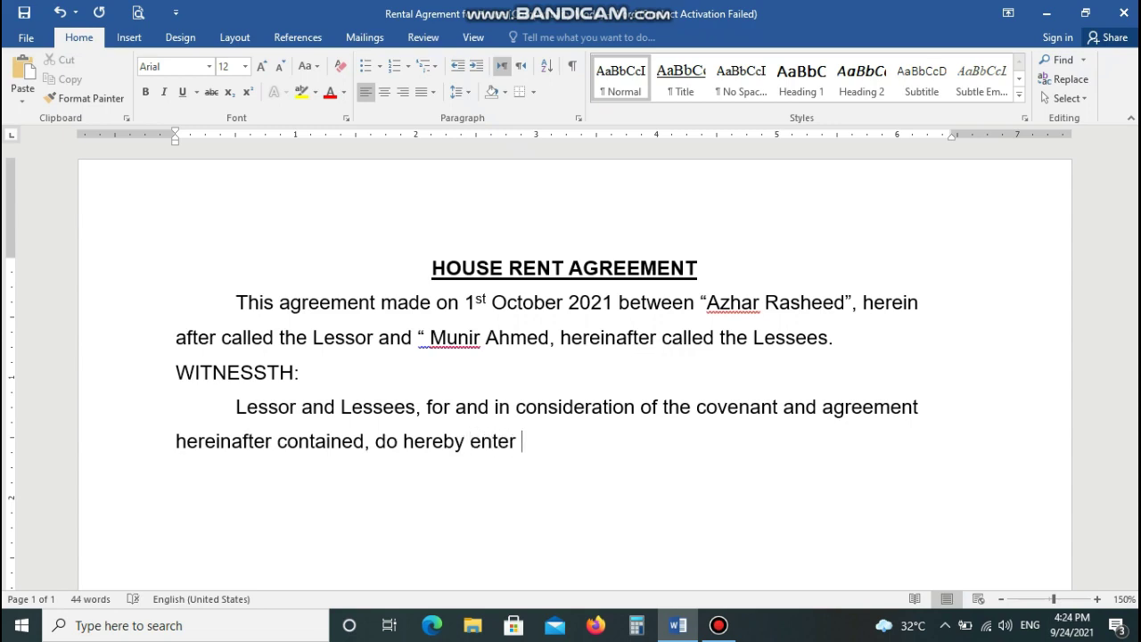
pyautogui.write('intothe')
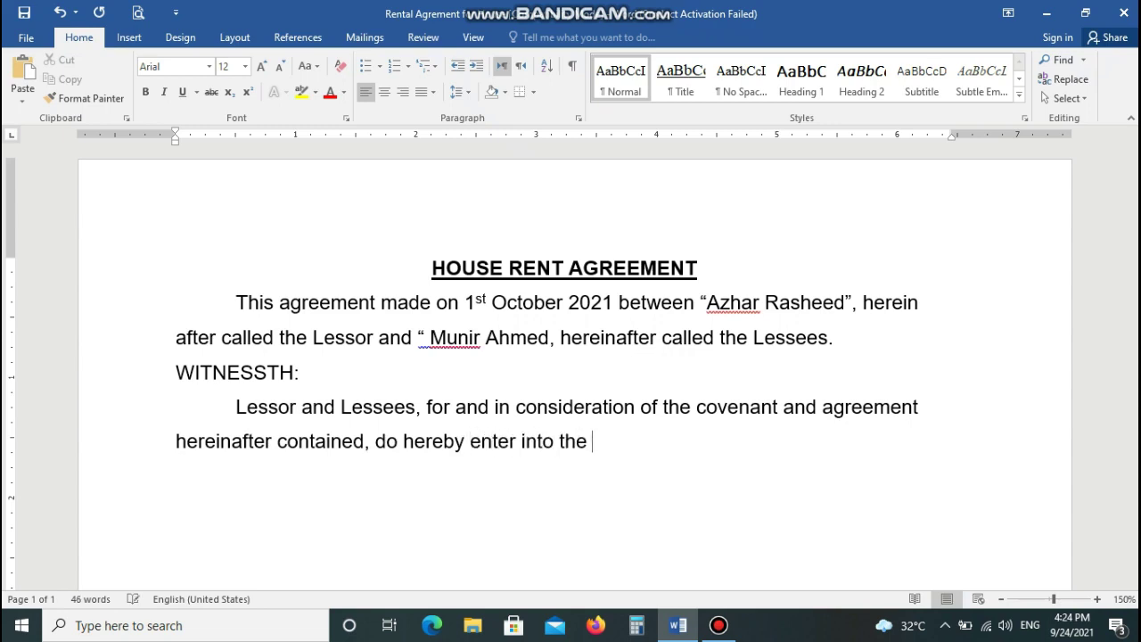
pyautogui.write(' following le')
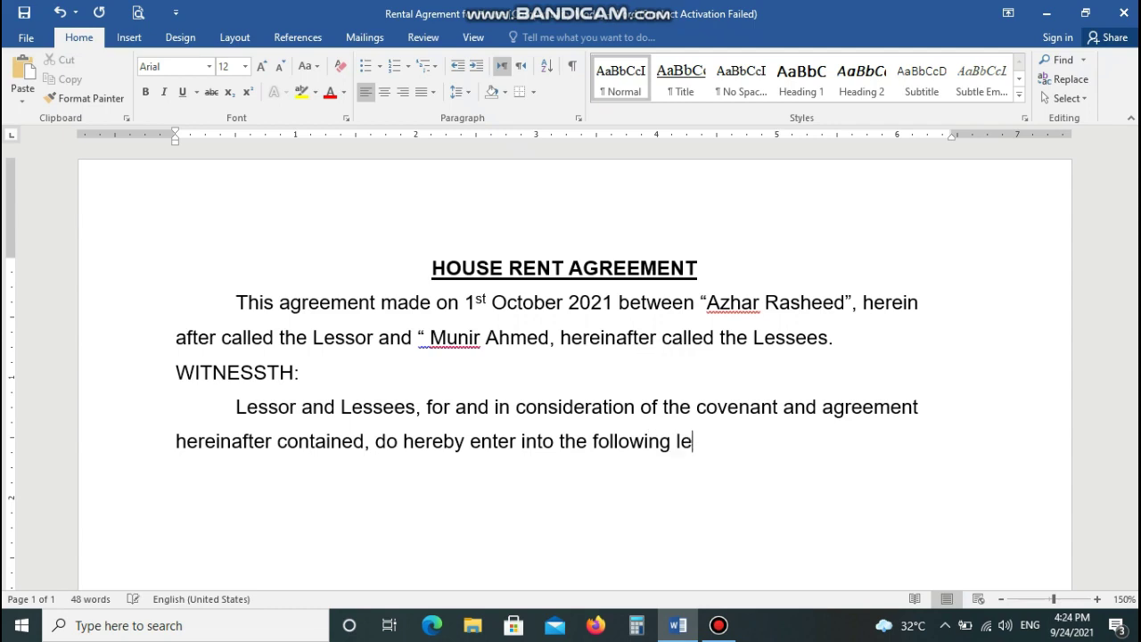
pyautogui.write('ass')
pyautogui.write(' agreement.')
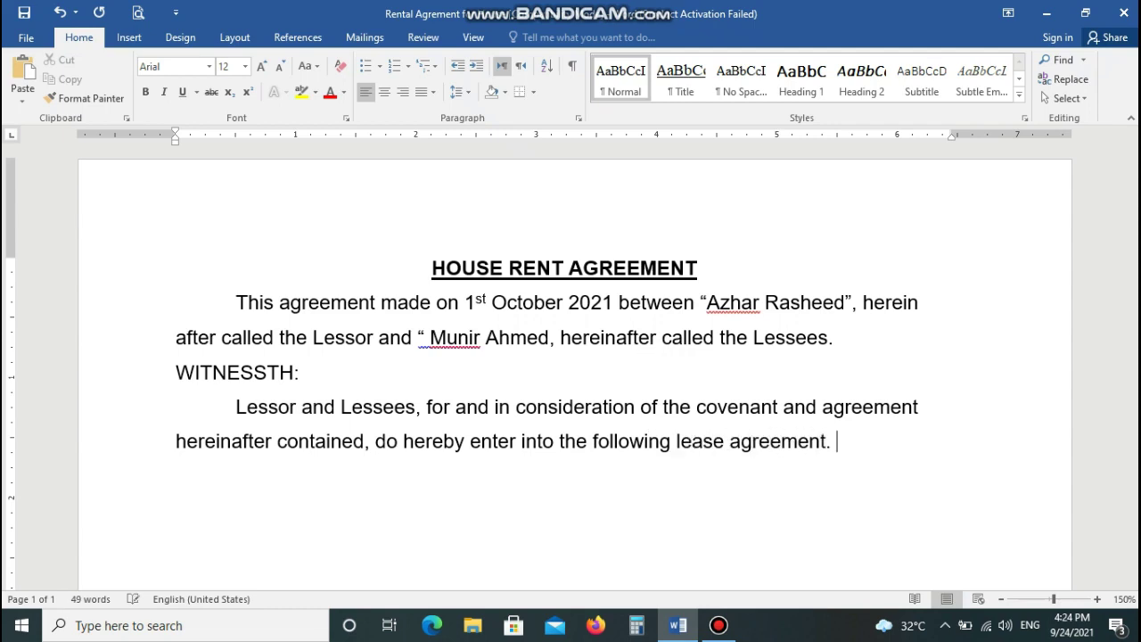
# - Begin clause 1 with a manual '1.' number, a tab, and 'Lessor shall'
pyautogui.press('Return')
pyautogui.write('.')
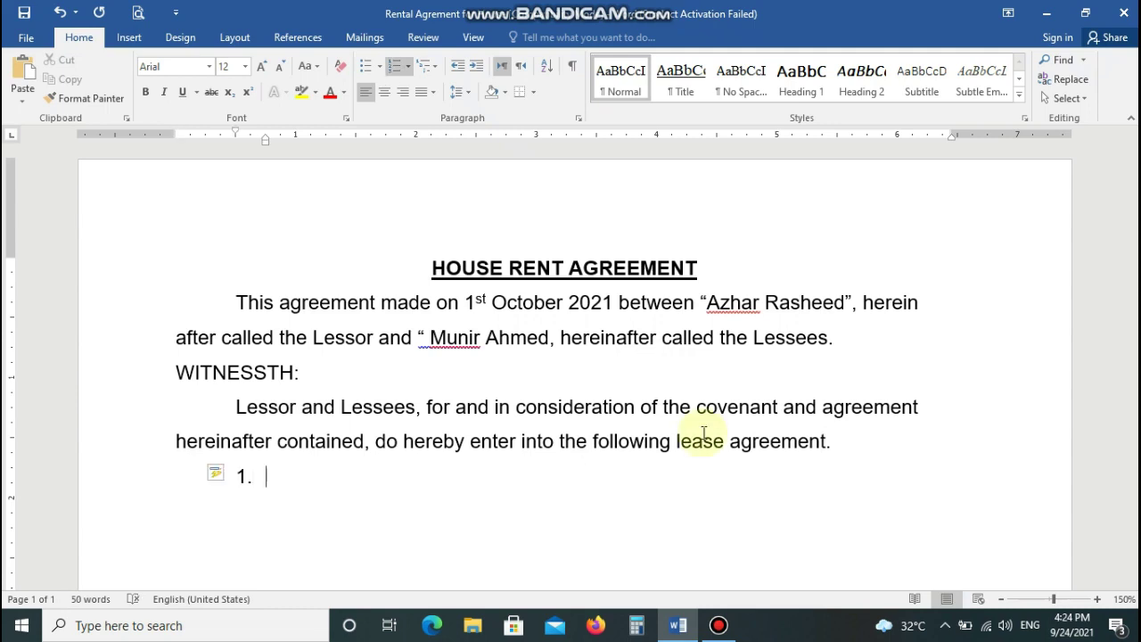
pyautogui.hotkey('ctrl', 'z')
pyautogui.press('Tab')
pyautogui.write('Le')
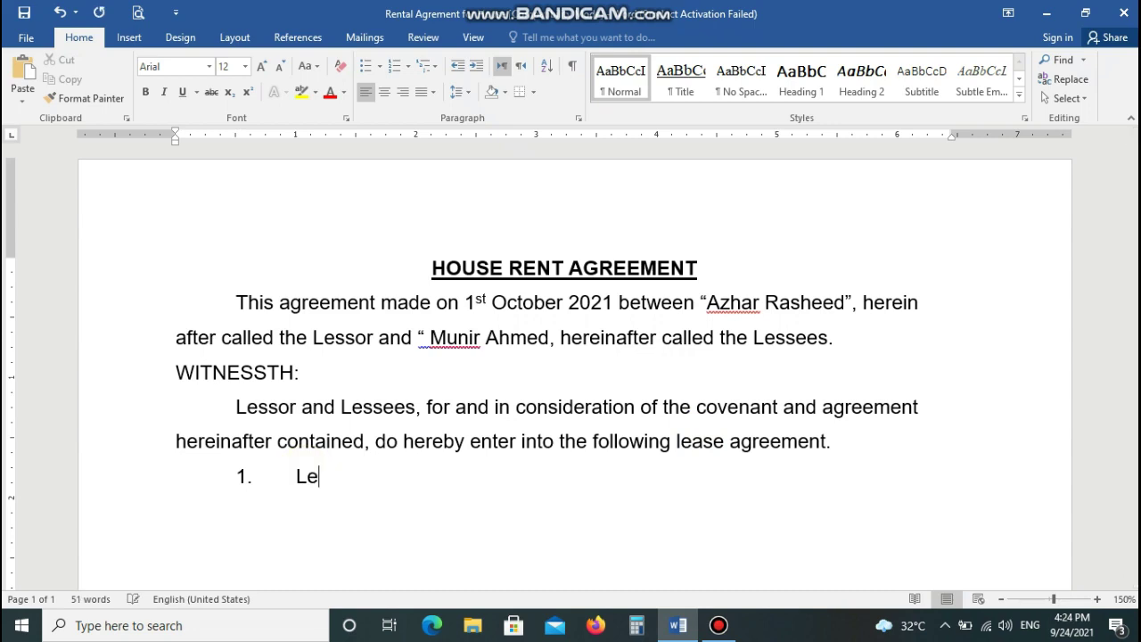
pyautogui.write('ssor shall')
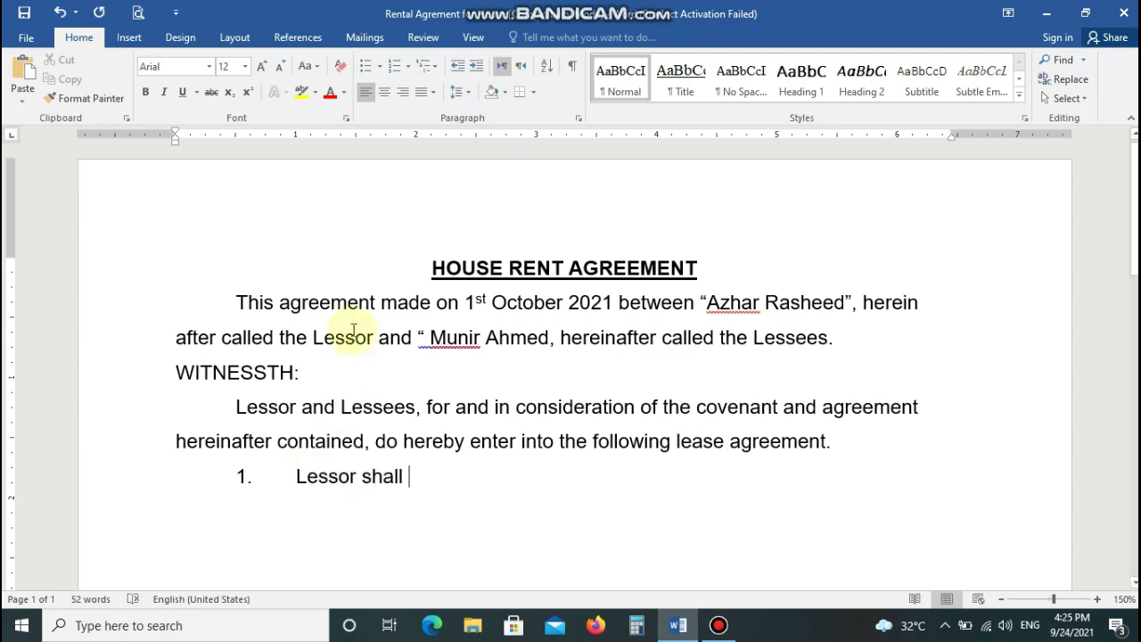
# - Justify the opening agreement paragraph and the Lessor and Lessees paragraph
pyautogui.moveTo(236, 302); pyautogui.dragTo(378, 337)
pyautogui.click(458, 92)
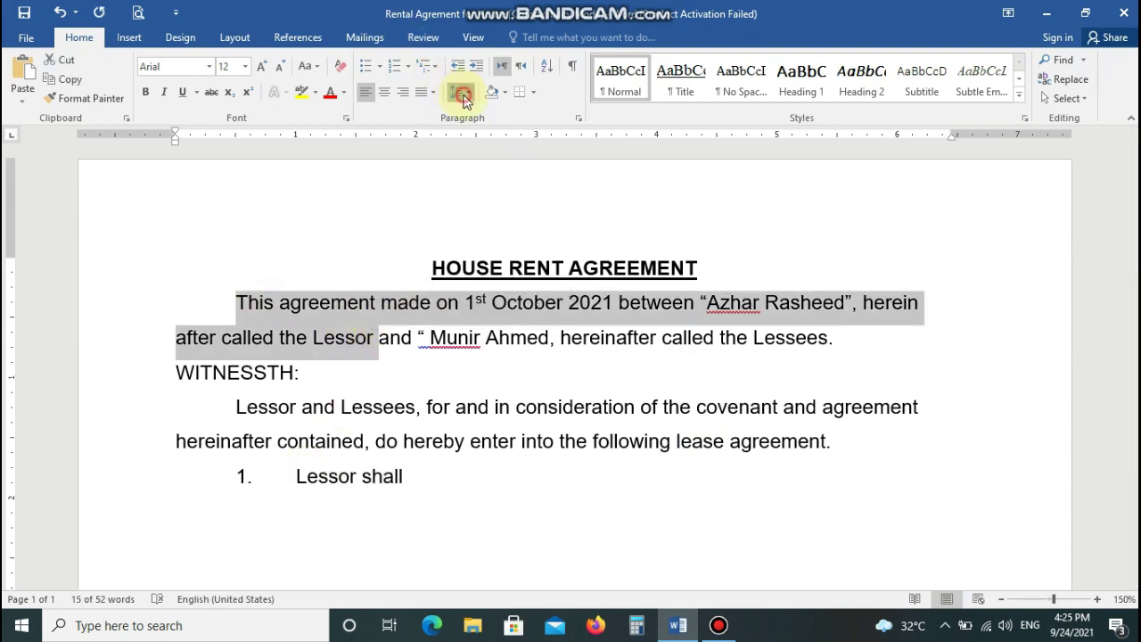
pyautogui.click(430, 92)
pyautogui.click(445, 112)
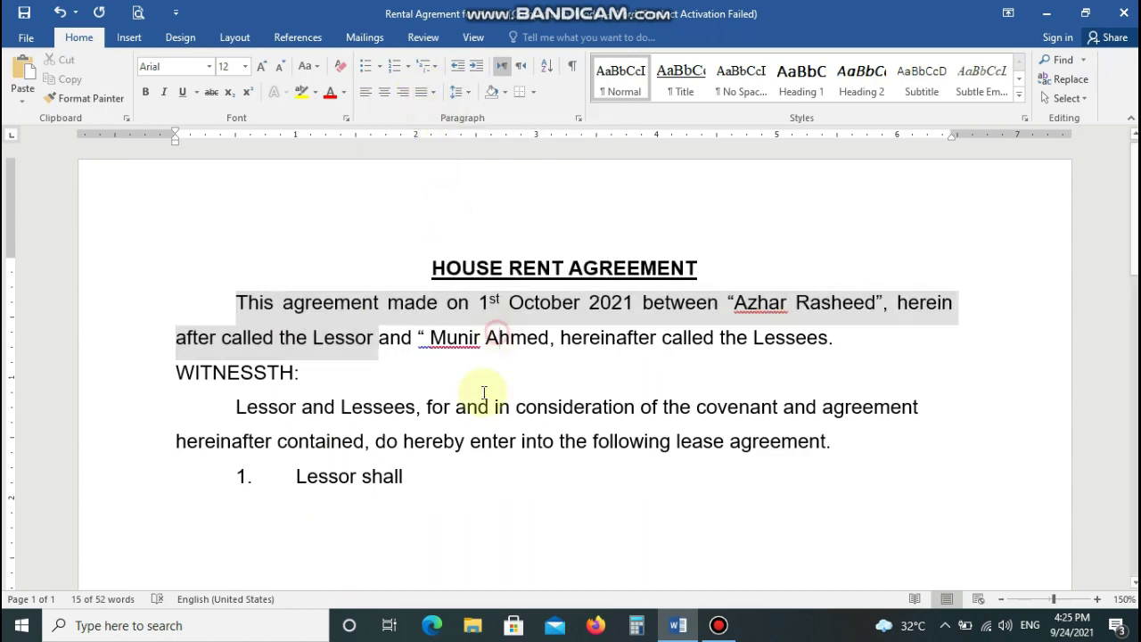
pyautogui.click(468, 405)
pyautogui.moveTo(468, 405); pyautogui.dragTo(464, 441)
pyautogui.click(430, 92)
pyautogui.click(441, 112)
pyautogui.click(510, 406)
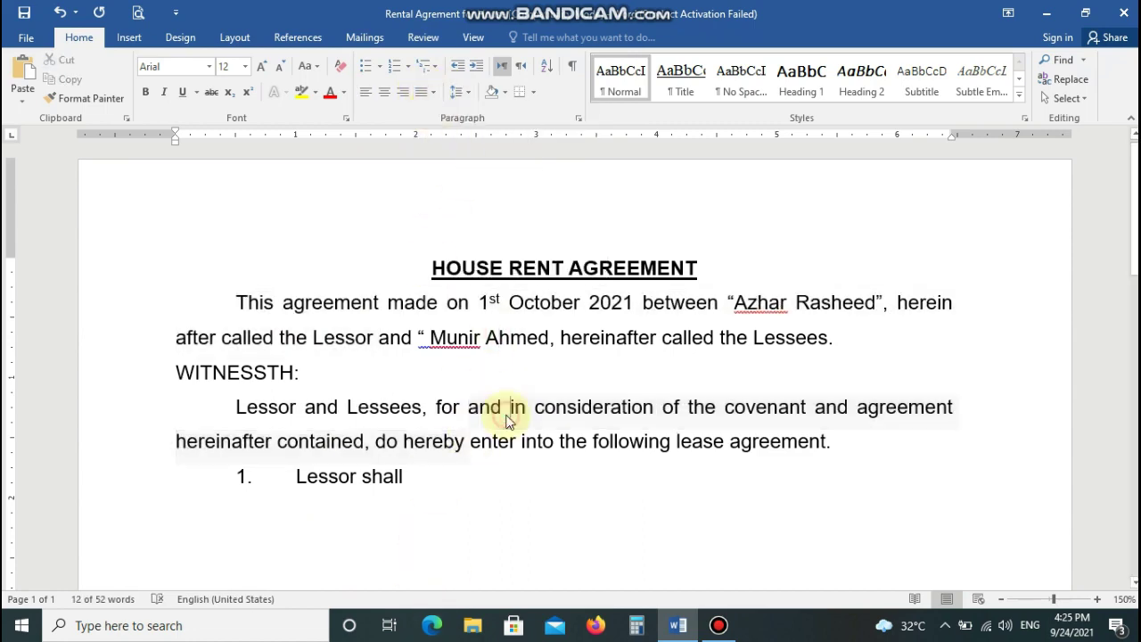
# - Complete clause 1: lease from 1st October 2021 of the 1361.25 square foot house, with an address placeholder
pyautogui.click(717, 477)
pyautogui.write('lease to ')
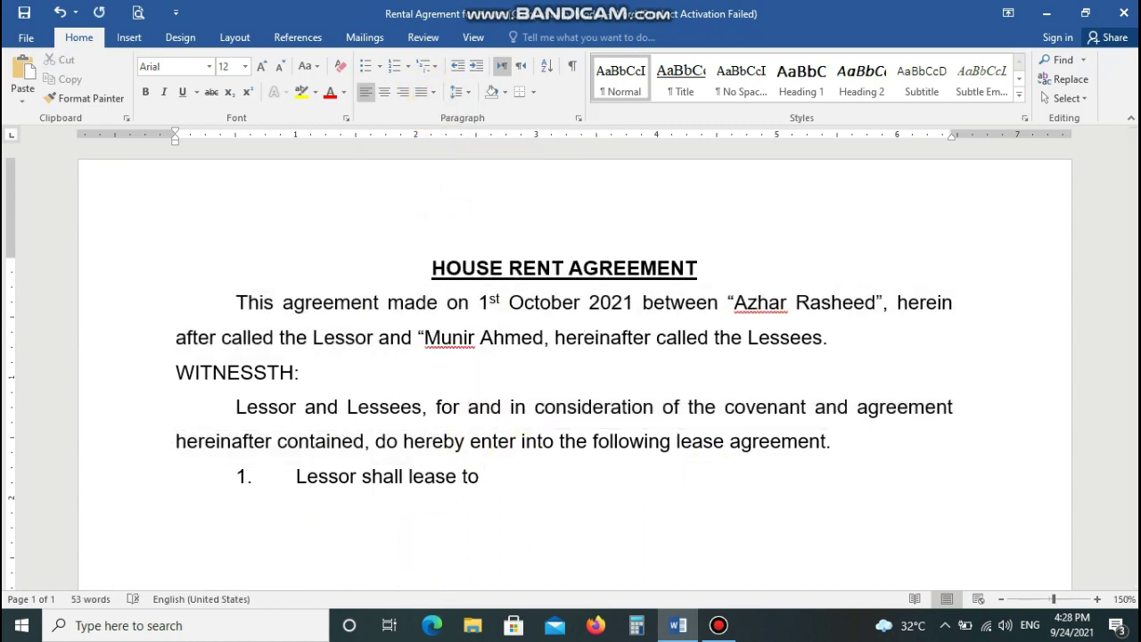
pyautogui.write('Lessees co')
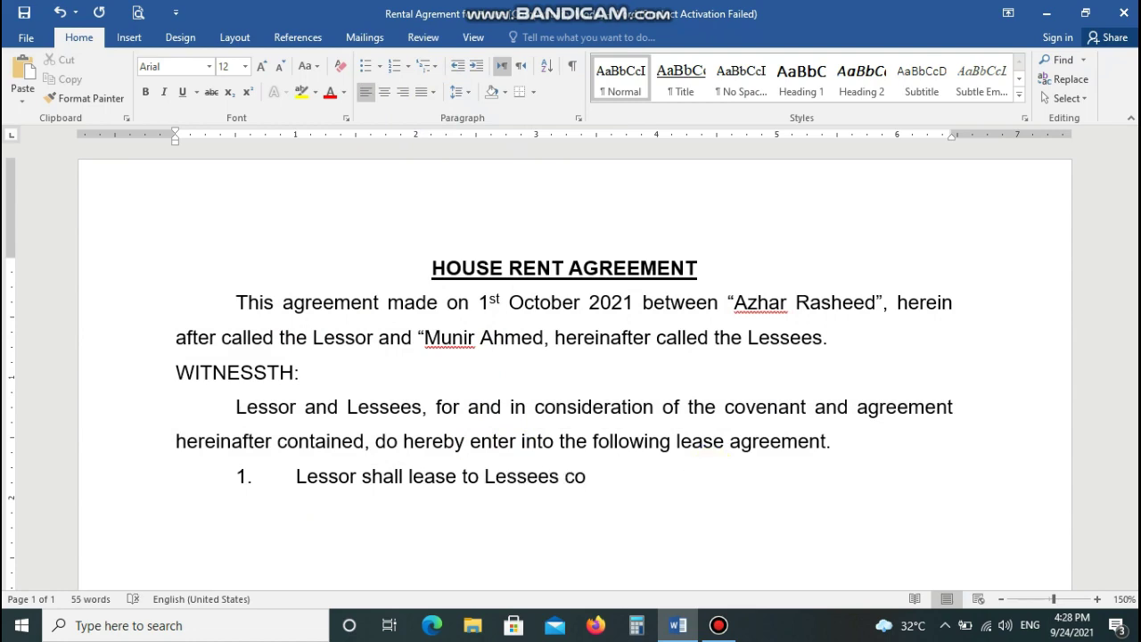
pyautogui.write('mmencing ')
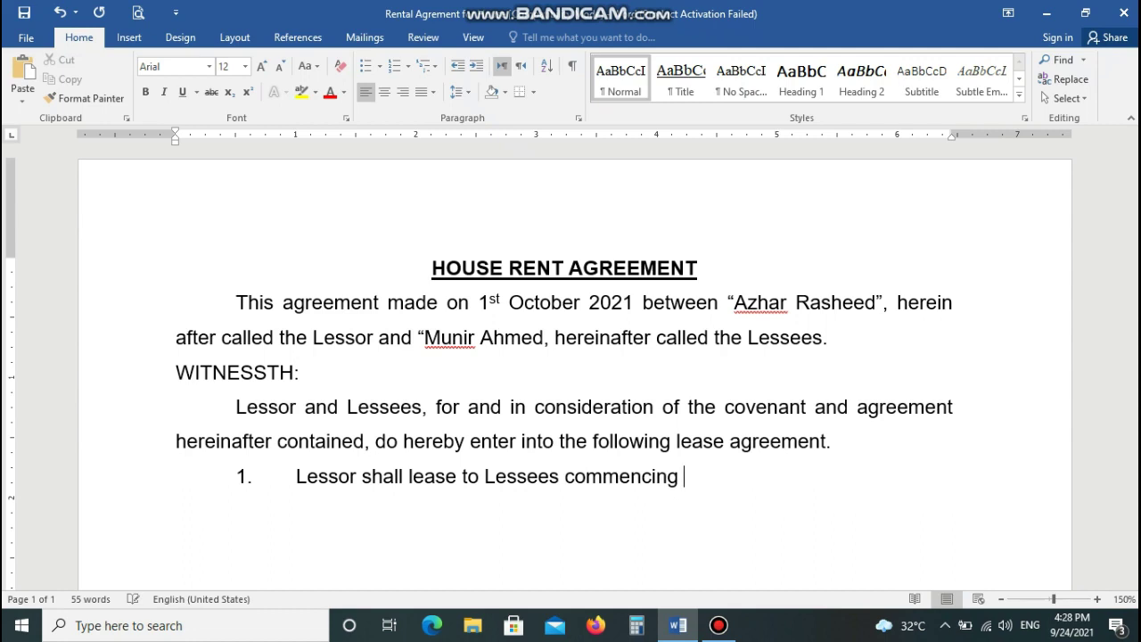
pyautogui.write('on 1st ')
pyautogui.write('October ')
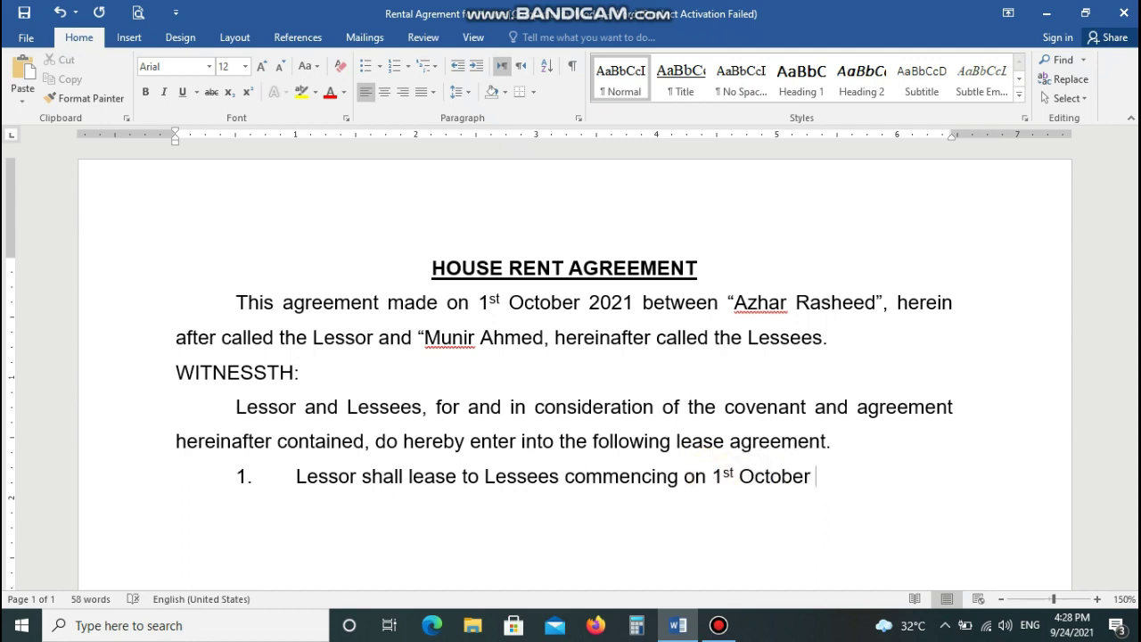
pyautogui.write('2021')
pyautogui.press('BackSpace')
pyautogui.press('BackSpace')
pyautogui.write(', ')
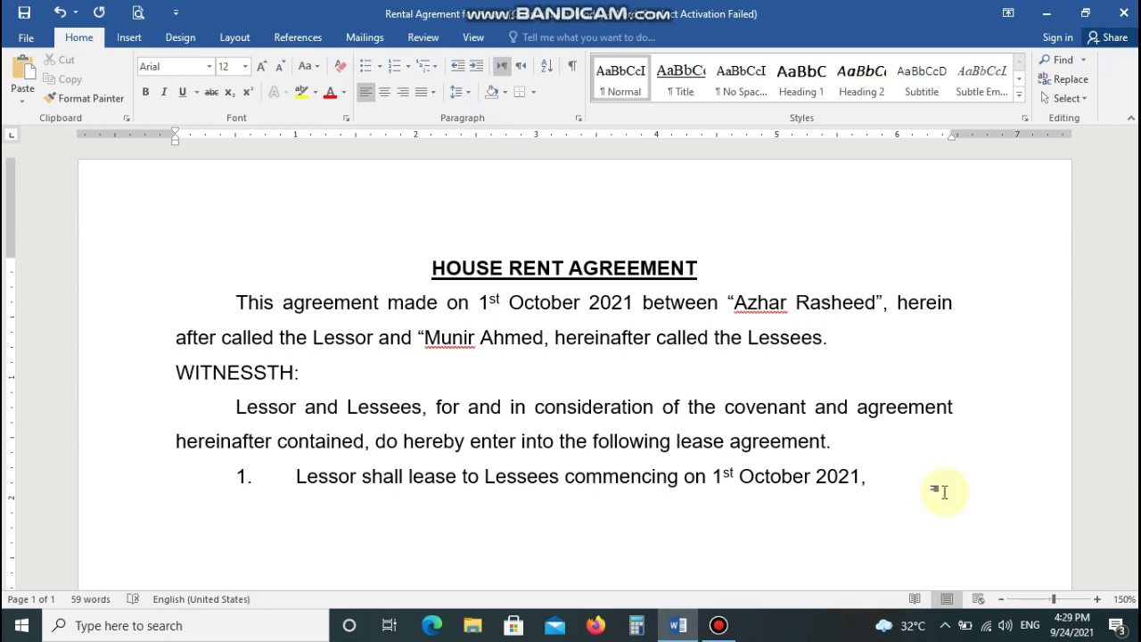
pyautogui.write('a hous')
pyautogui.write(' cov')
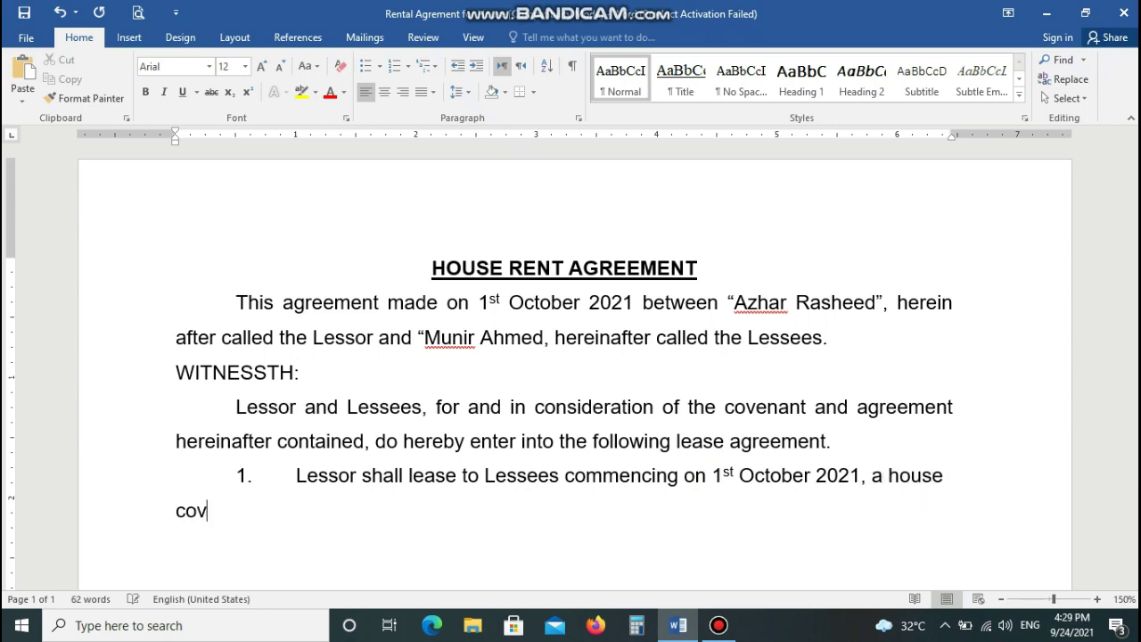
pyautogui.write('ered by 1361')
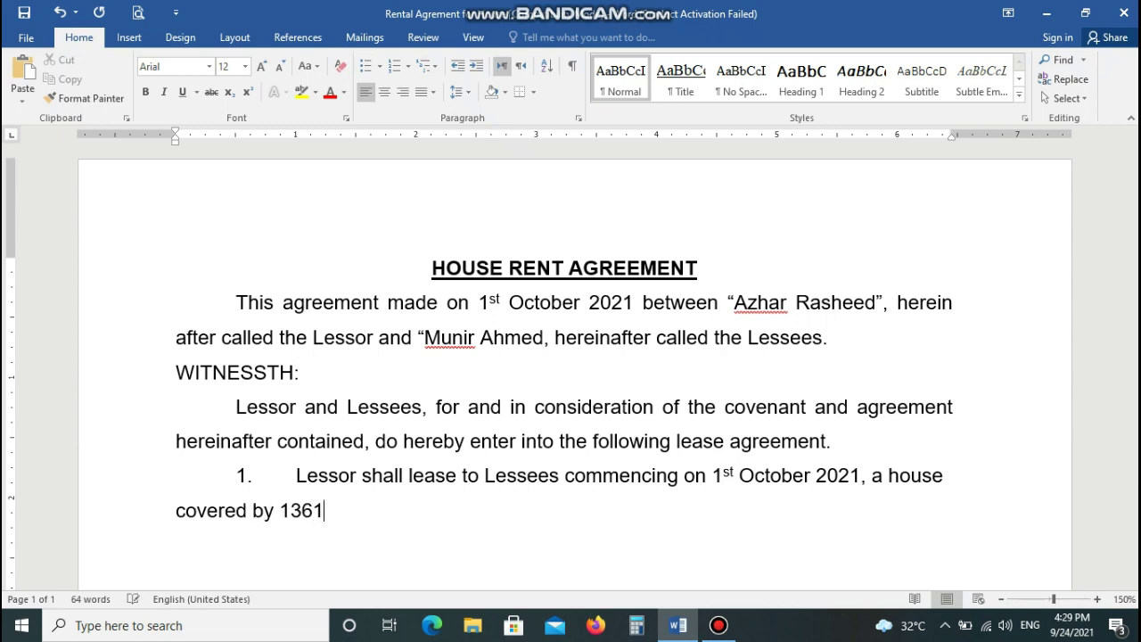
pyautogui.write('25 s')
pyautogui.write('qu')
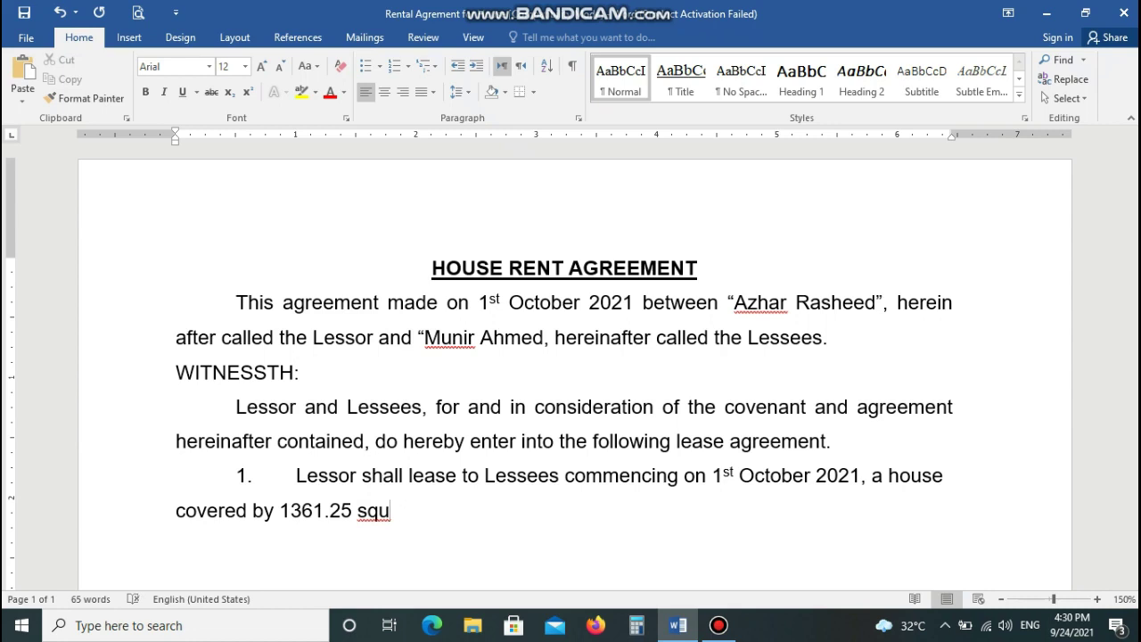
pyautogui.write('re are foot')
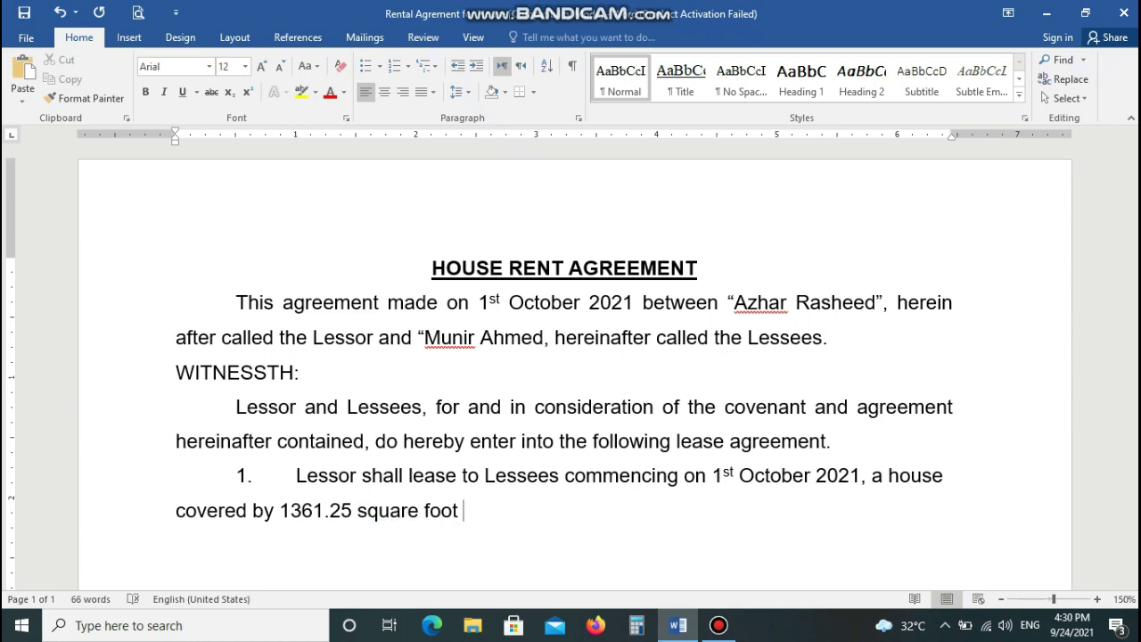
pyautogui.write('land owned ')
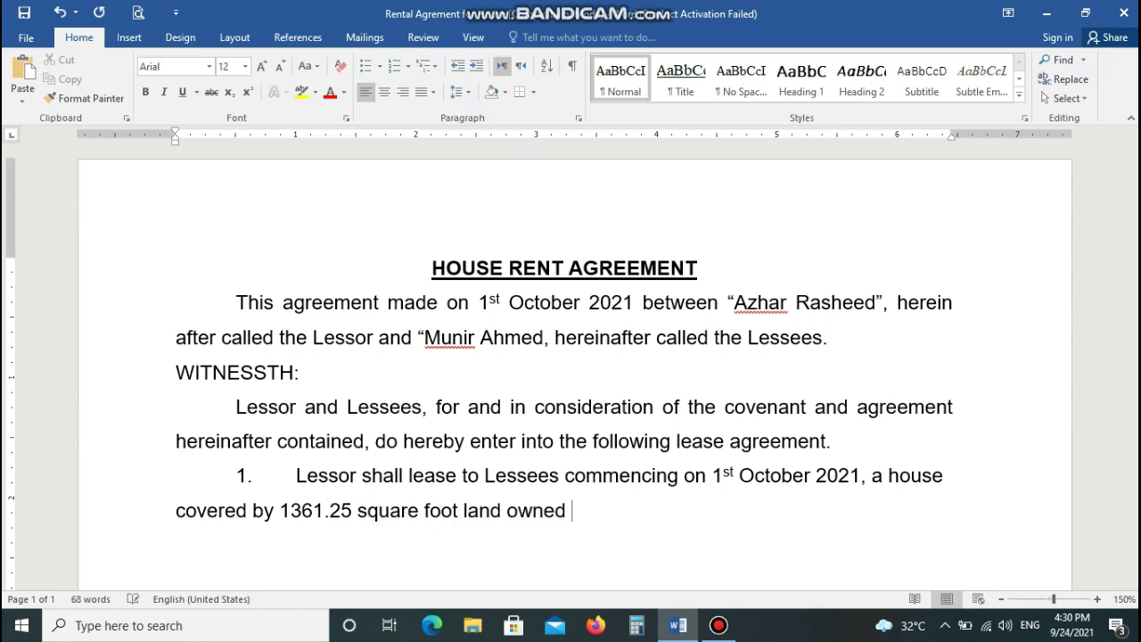
pyautogui.write('Le')
pyautogui.write('ssor,loc')
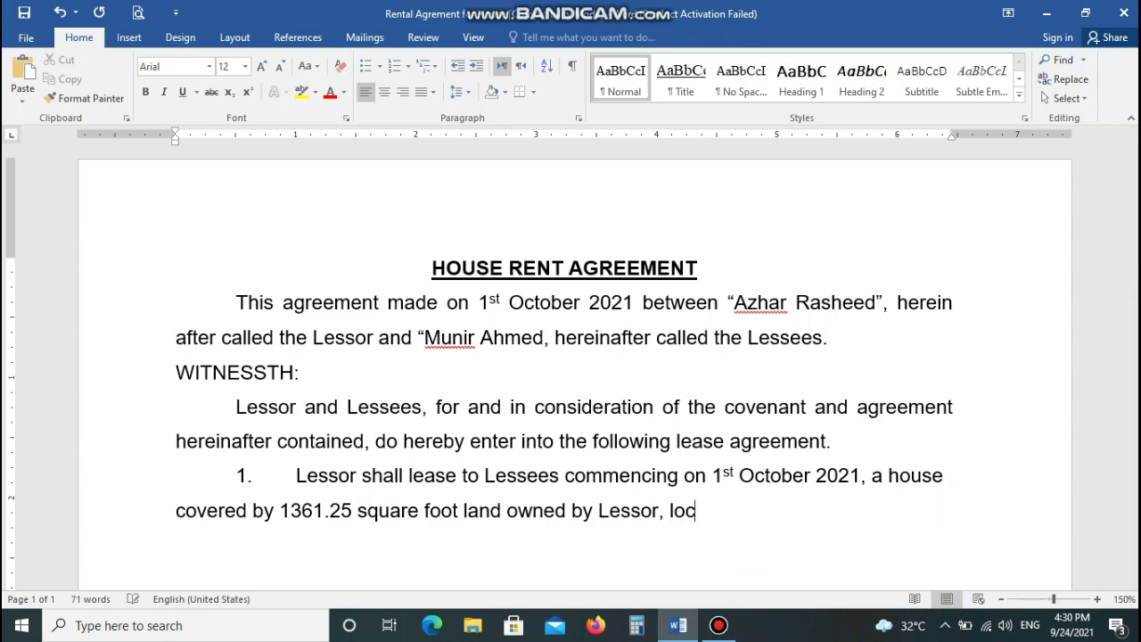
pyautogui.write('ated ')
pyautogui.write('"')
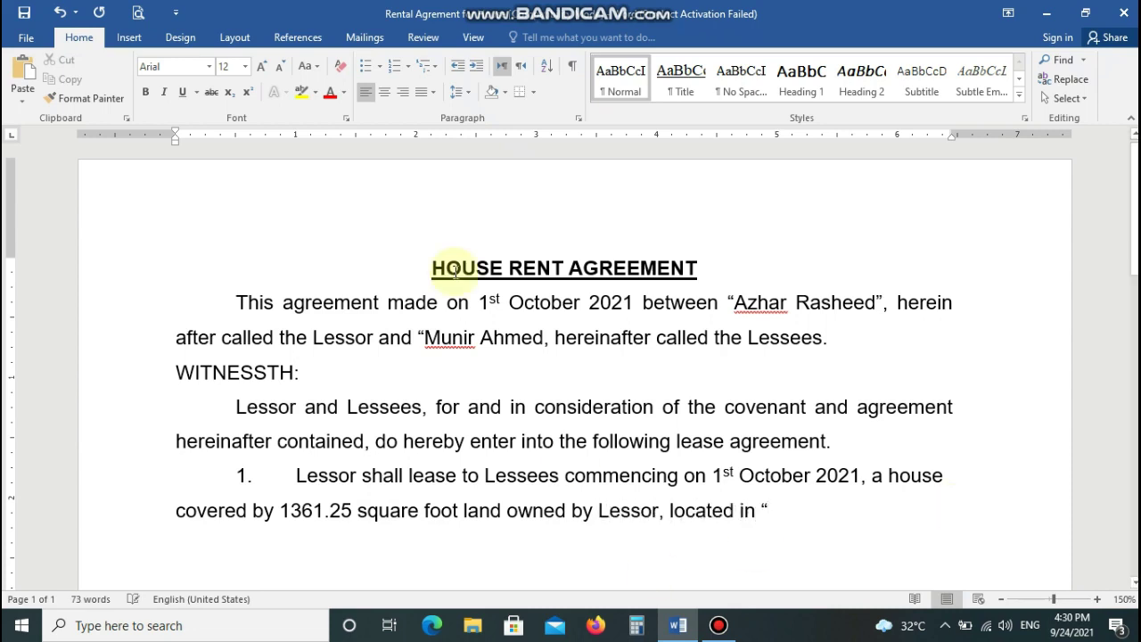
pyautogui.write('Des')
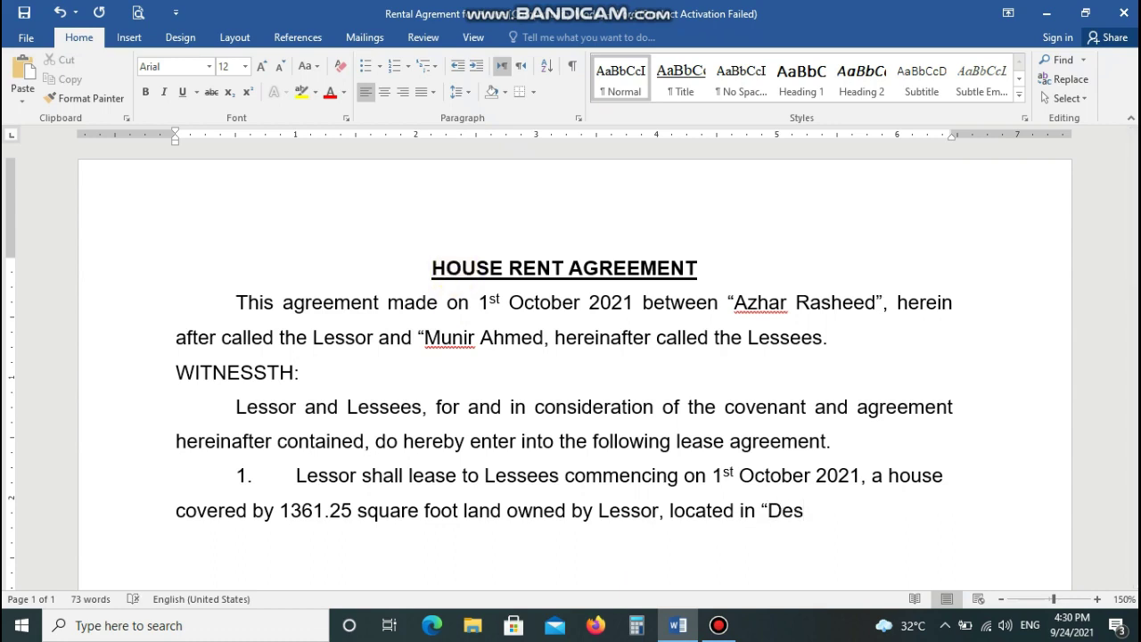
pyautogui.write('becom')
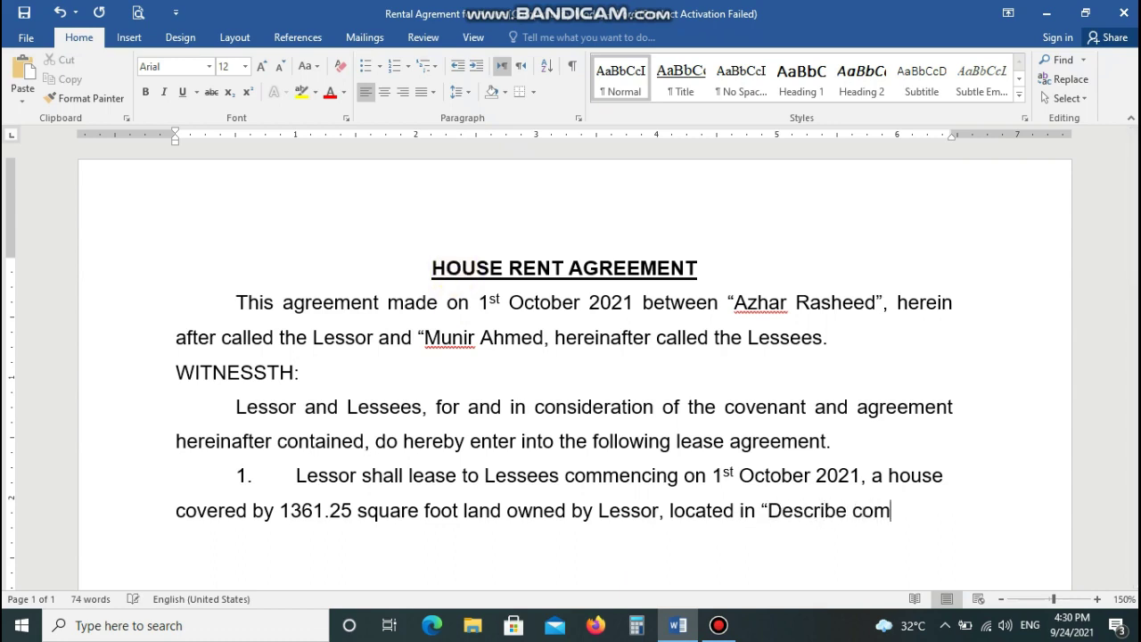
pyautogui.write('plet')
pyautogui.write('ddress ….')
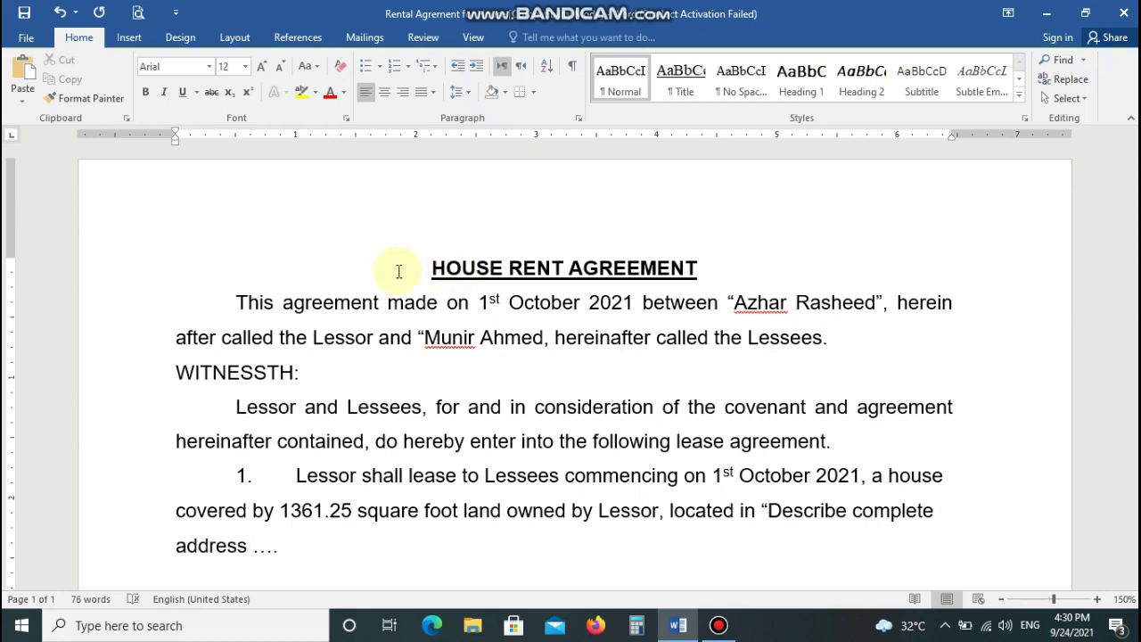
pyautogui.write('"')
pyautogui.moveTo(787, 517); pyautogui.dragTo(303, 512)
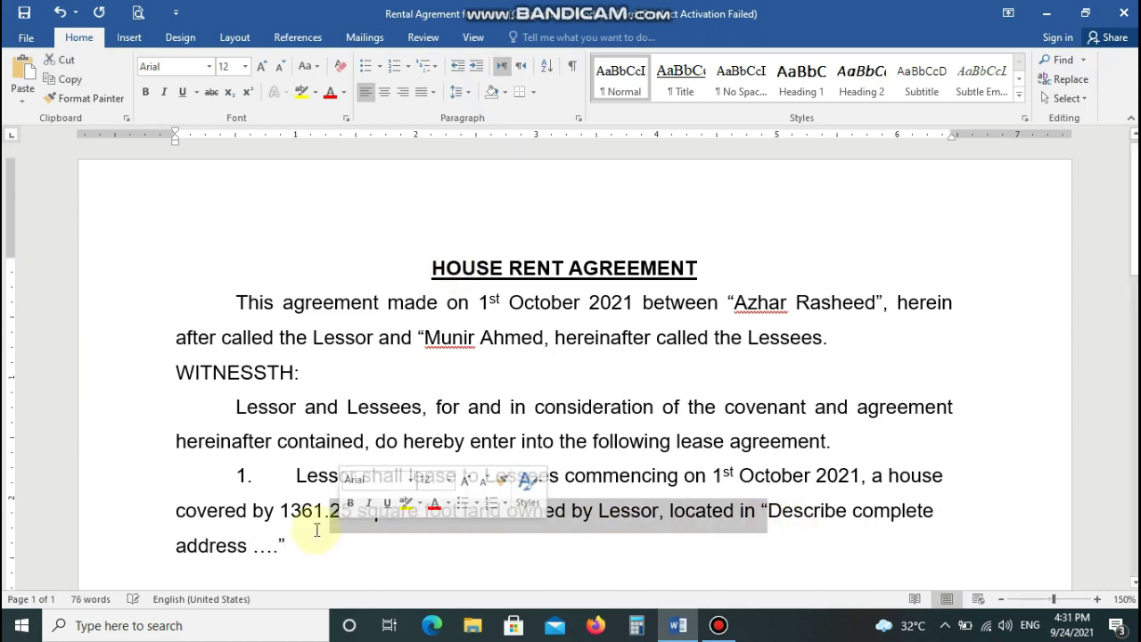
pyautogui.click(302, 513)
pyautogui.scroll(-3, 288, 338)
pyautogui.scroll(2, 288, 339)
pyautogui.scroll(-1, 372, 398)
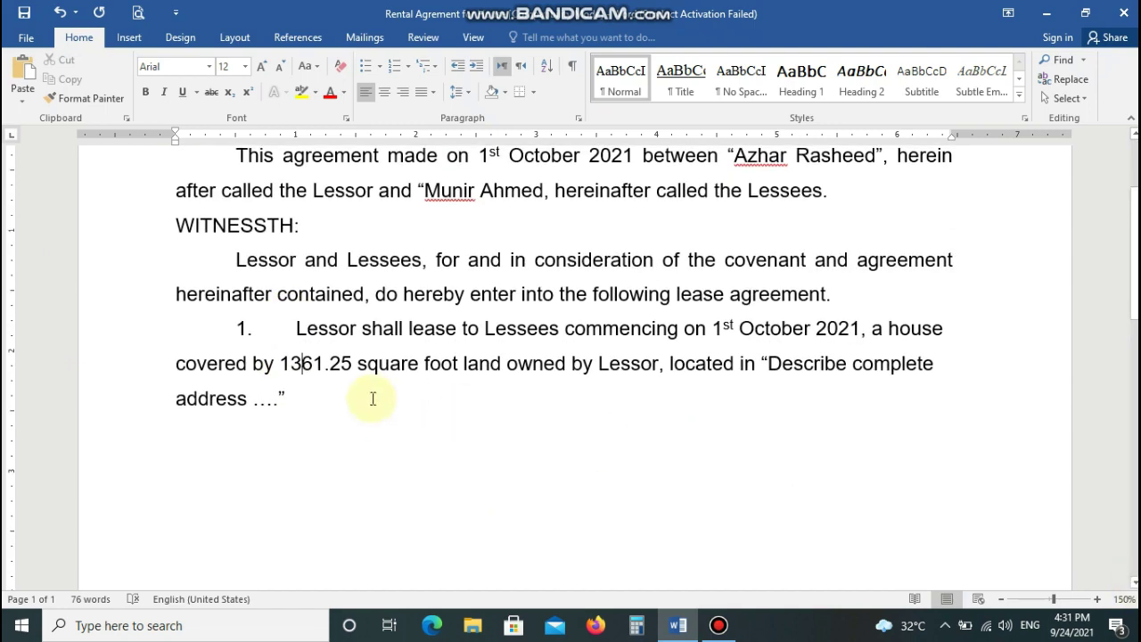
pyautogui.click(331, 407)
# - Start item 2 and make WITNESSTH bold and underlined
pyautogui.press('Return')
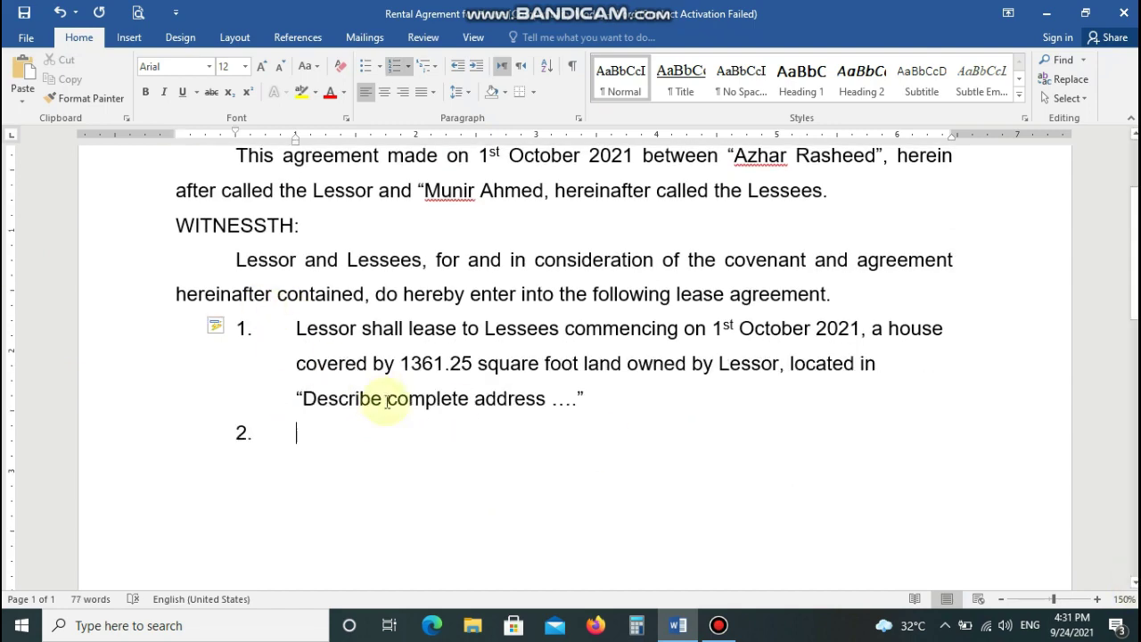
pyautogui.scroll(2, 351, 466)
pyautogui.scroll(-1, 351, 466)
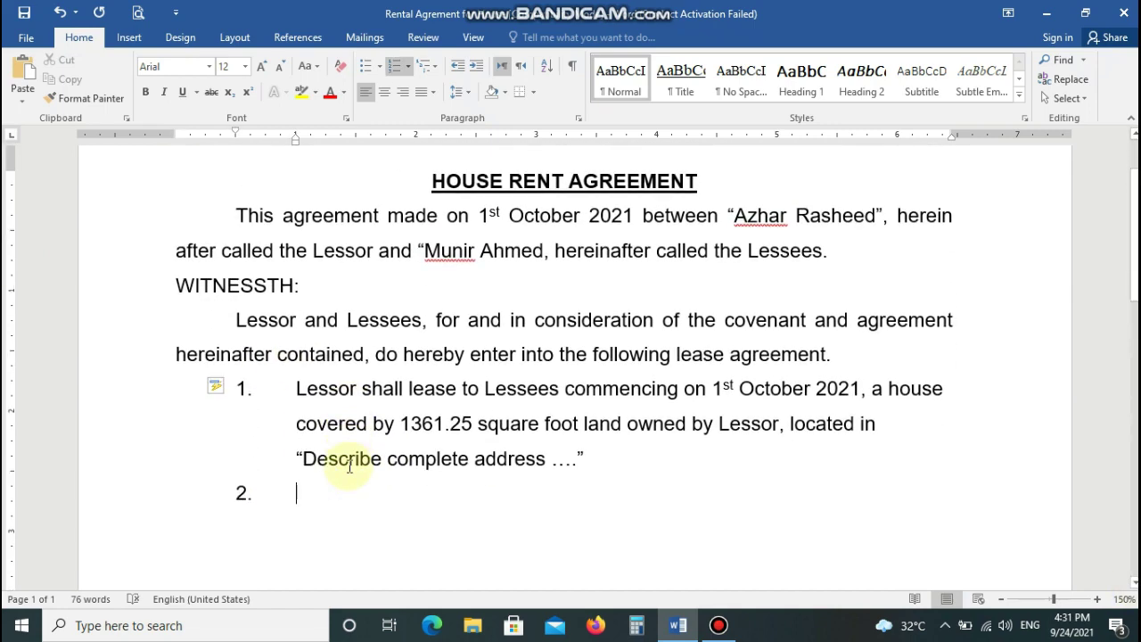
pyautogui.moveTo(175, 285); pyautogui.dragTo(295, 287)
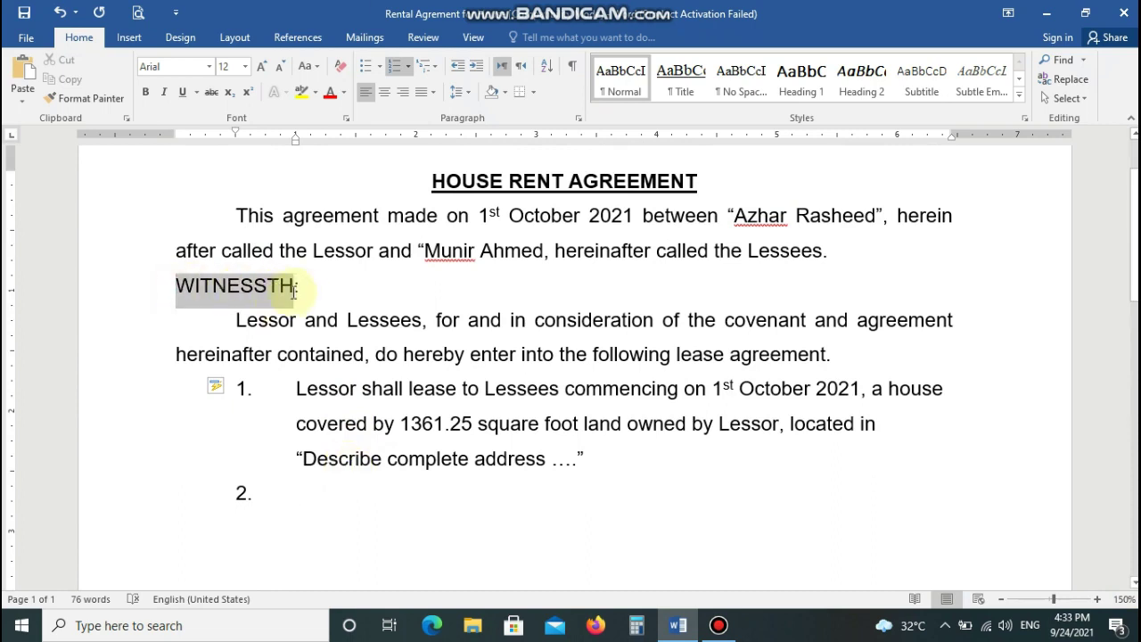
pyautogui.click(145, 92)
pyautogui.click(182, 92)
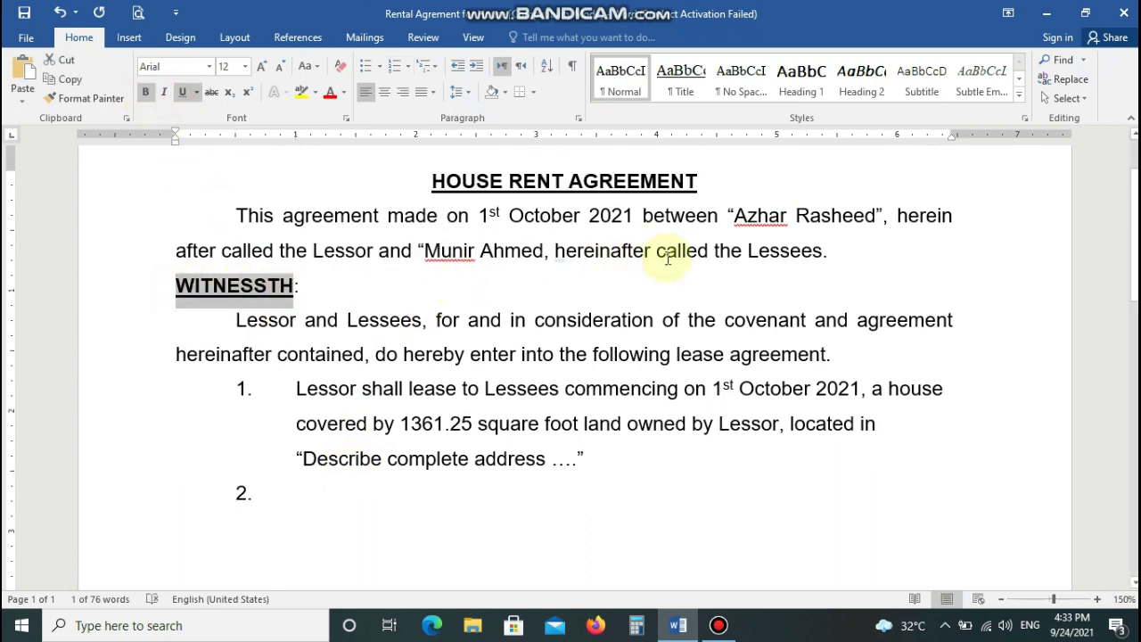
# - Bold the agreement date 1st October 2021 and the text '1361.25 square foot land'
pyautogui.moveTo(479, 216); pyautogui.dragTo(632, 216)
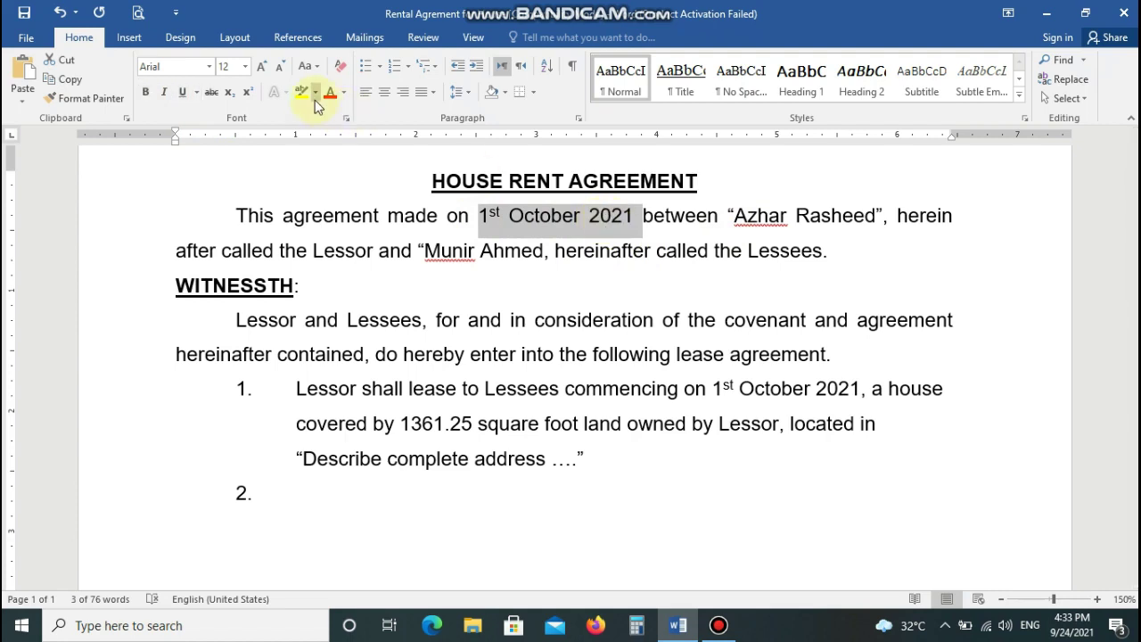
pyautogui.click(145, 92)
pyautogui.moveTo(399, 424); pyautogui.dragTo(632, 425)
pyautogui.click(146, 92)
pyautogui.click(587, 461)
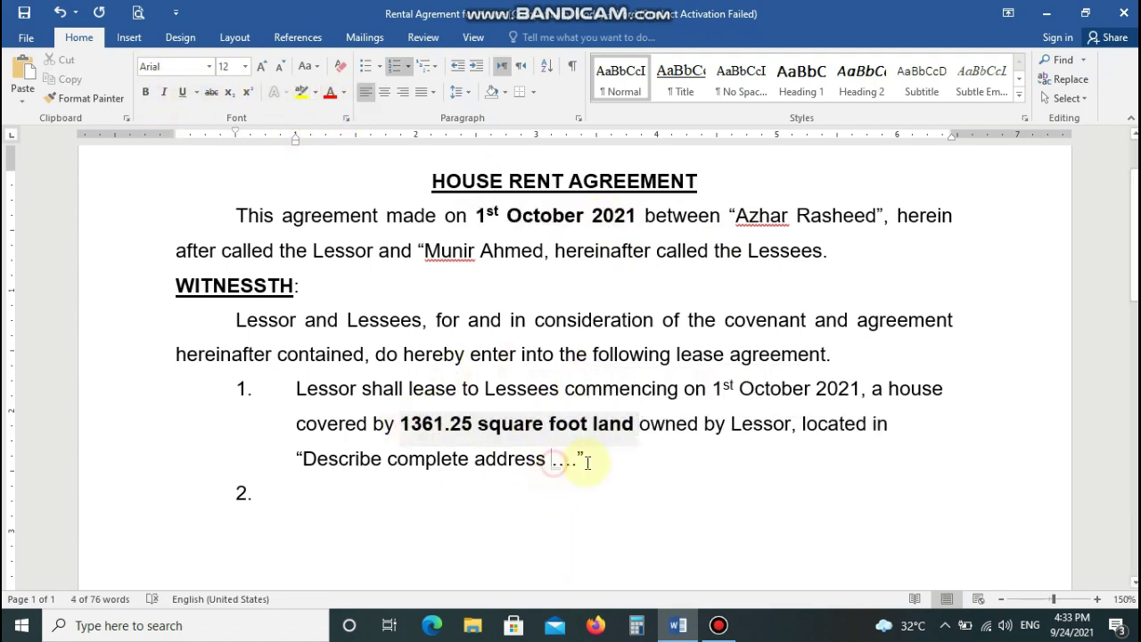
# - Colour the address placeholder in clause 1 red
pyautogui.moveTo(303, 459); pyautogui.dragTo(566, 460)
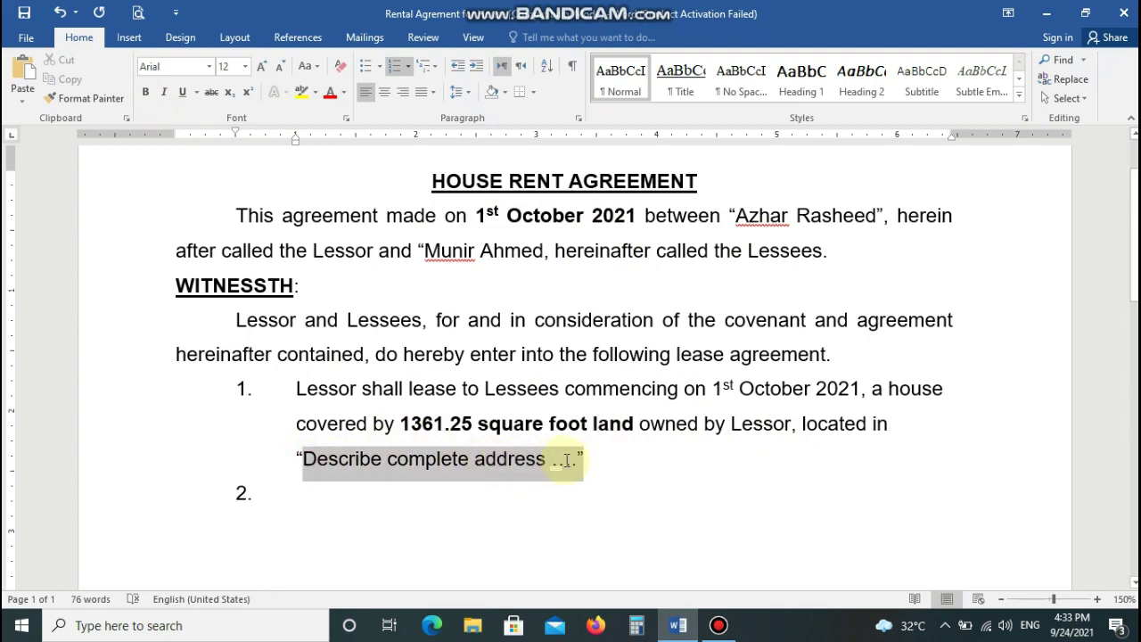
pyautogui.click(330, 92)
pyautogui.click(531, 387)
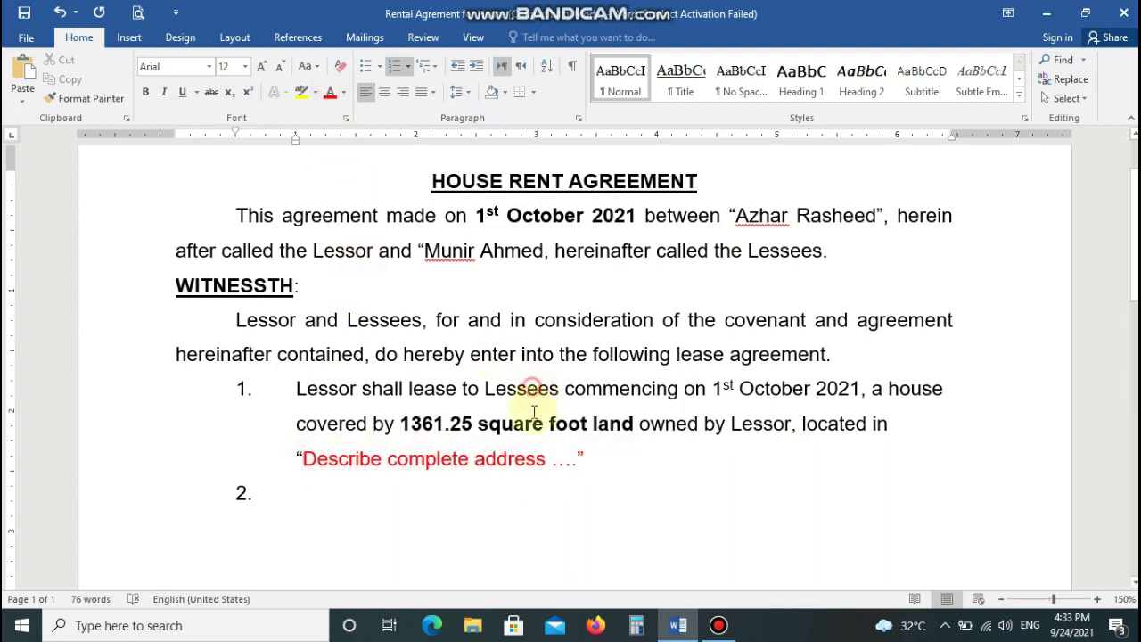
# - Justify clause 1 to both margins
pyautogui.moveTo(531, 388); pyautogui.dragTo(548, 458)
pyautogui.click(456, 91)
pyautogui.click(456, 91)
pyautogui.click(420, 92)
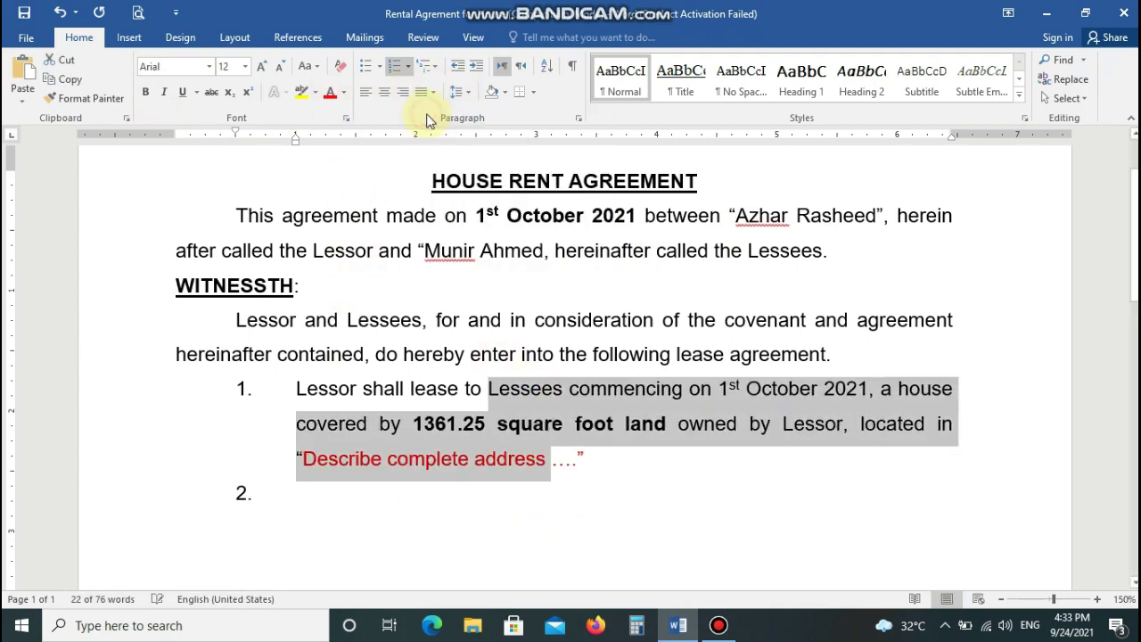
pyautogui.click(522, 471)
pyautogui.click(295, 491)
# - Italicize the red address placeholder
pyautogui.scroll(1, 481, 481)
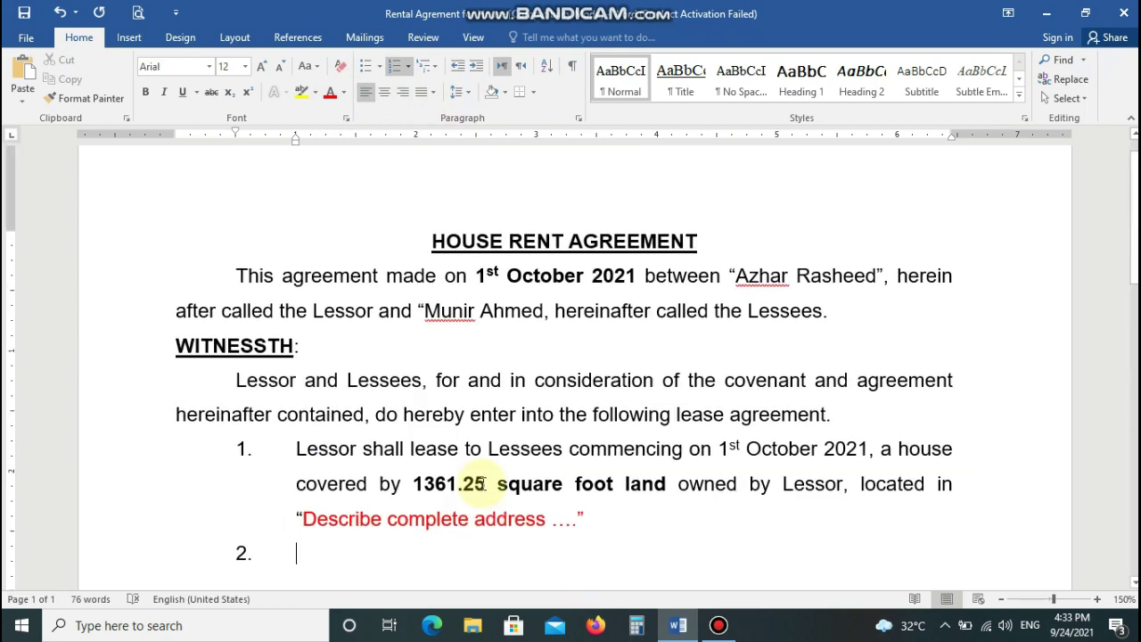
pyautogui.scroll(-1, 482, 482)
pyautogui.moveTo(303, 458); pyautogui.dragTo(583, 458)
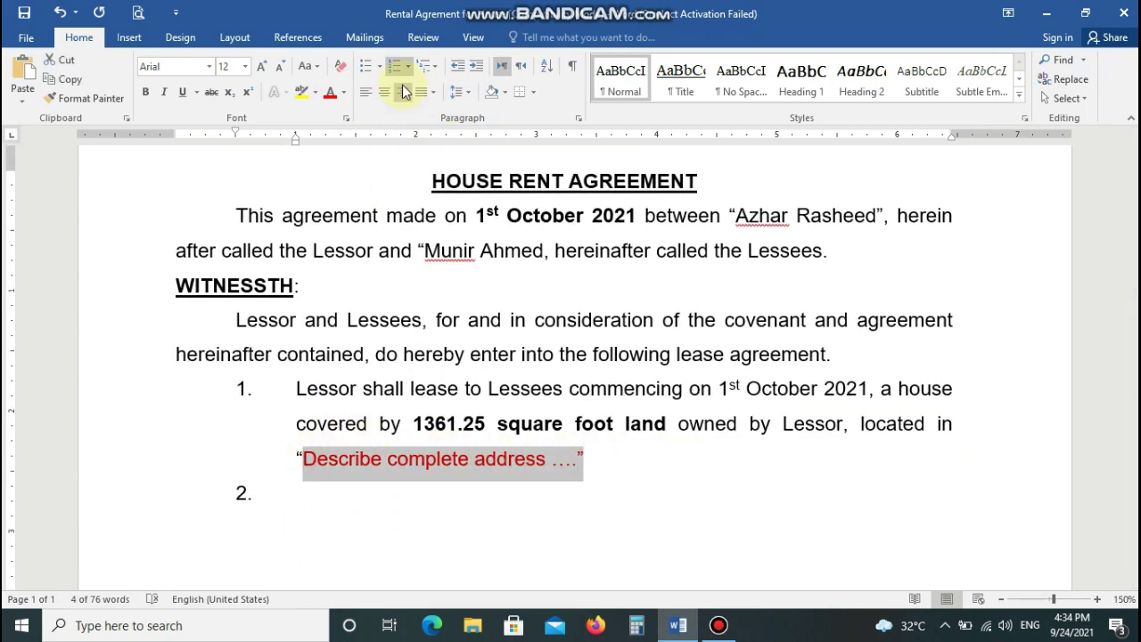
pyautogui.click(164, 92)
pyautogui.click(346, 512)
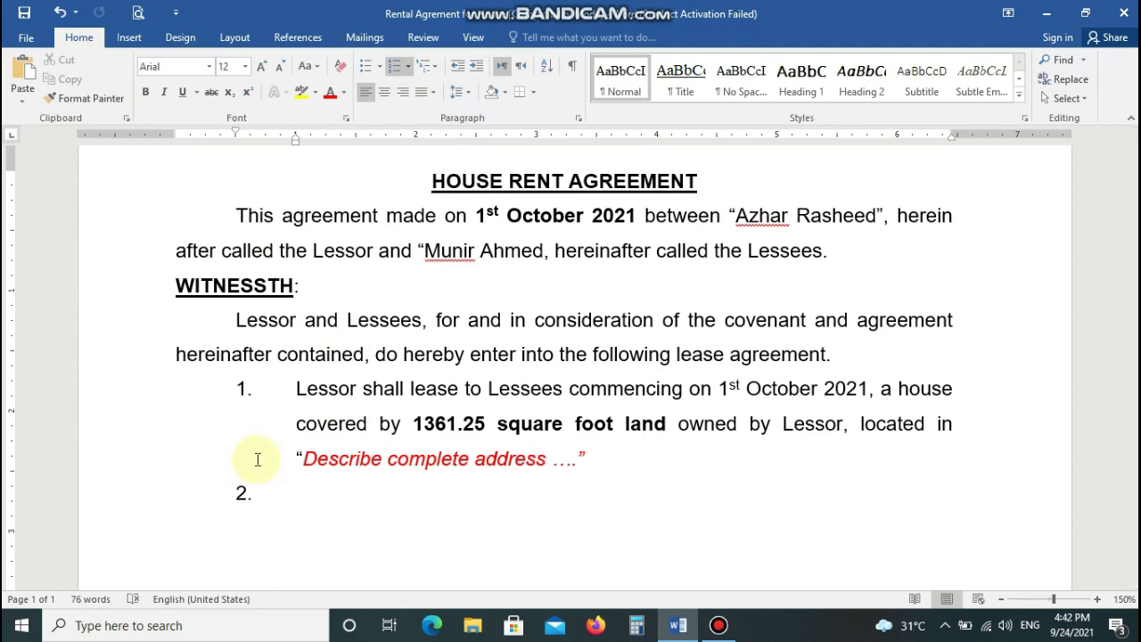
# - Write clause 2: a 3-year term from 1st October 2021 ending 30th of September 2021, then begin item 3
pyautogui.write('This lea')
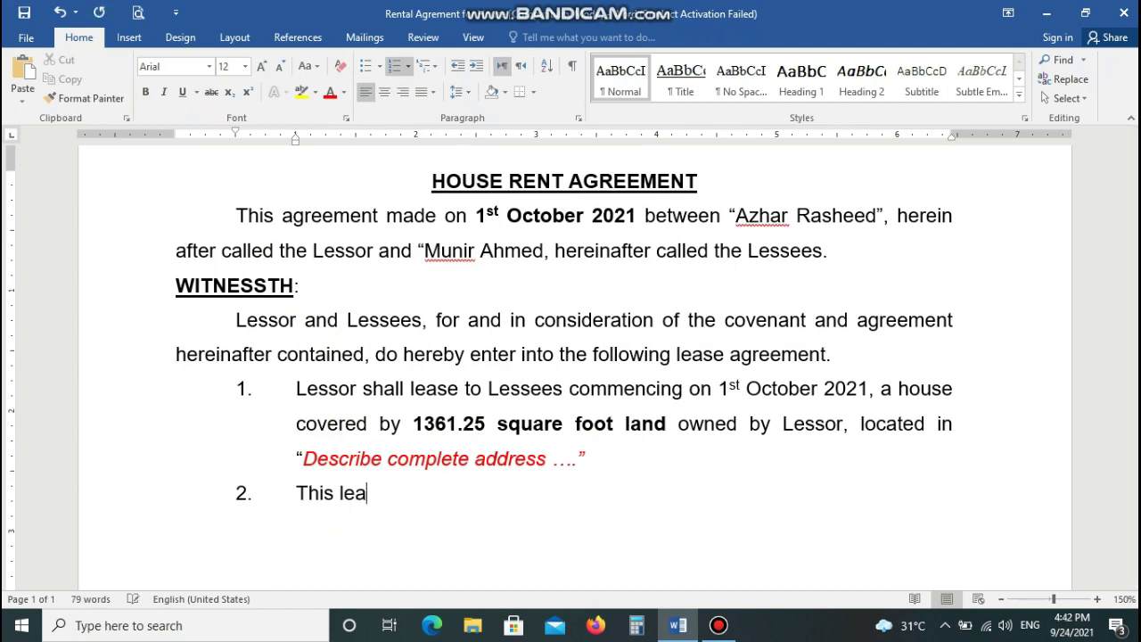
pyautogui.write('se shall ')
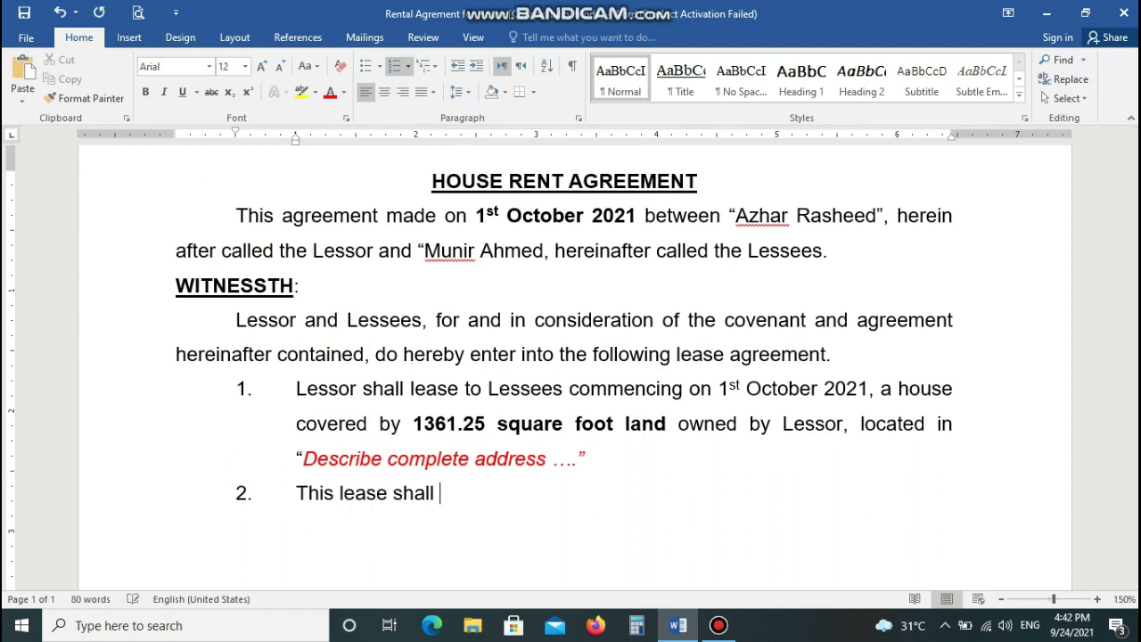
pyautogui.write('be ')
pyautogui.write('for a ter')
pyautogui.write('m of')
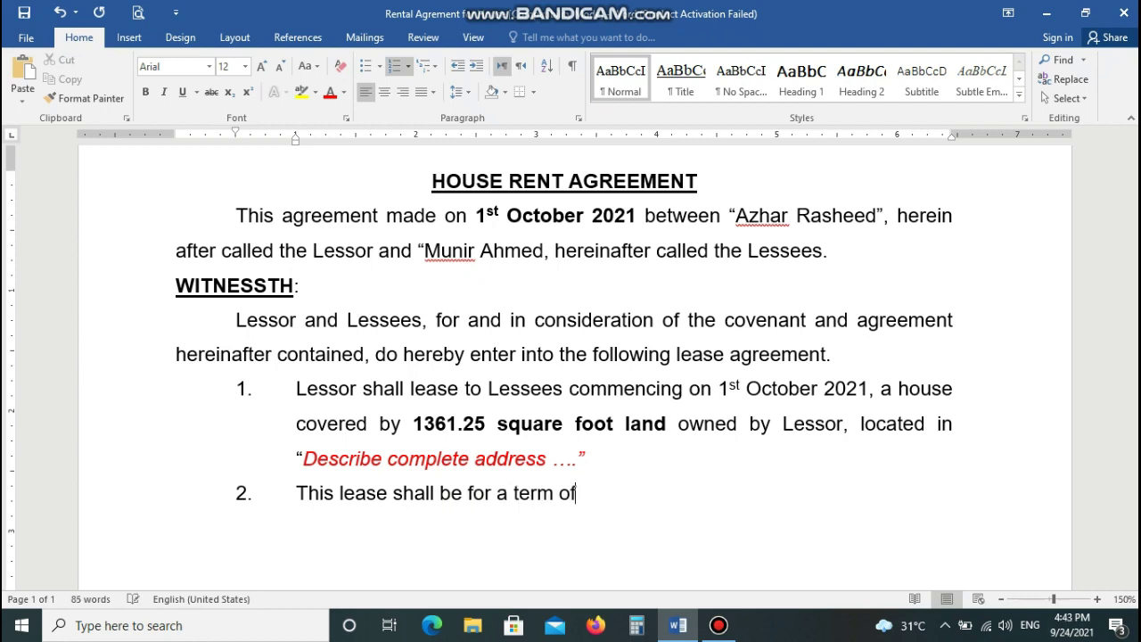
pyautogui.write('3 years')
pyautogui.write('commencing ')
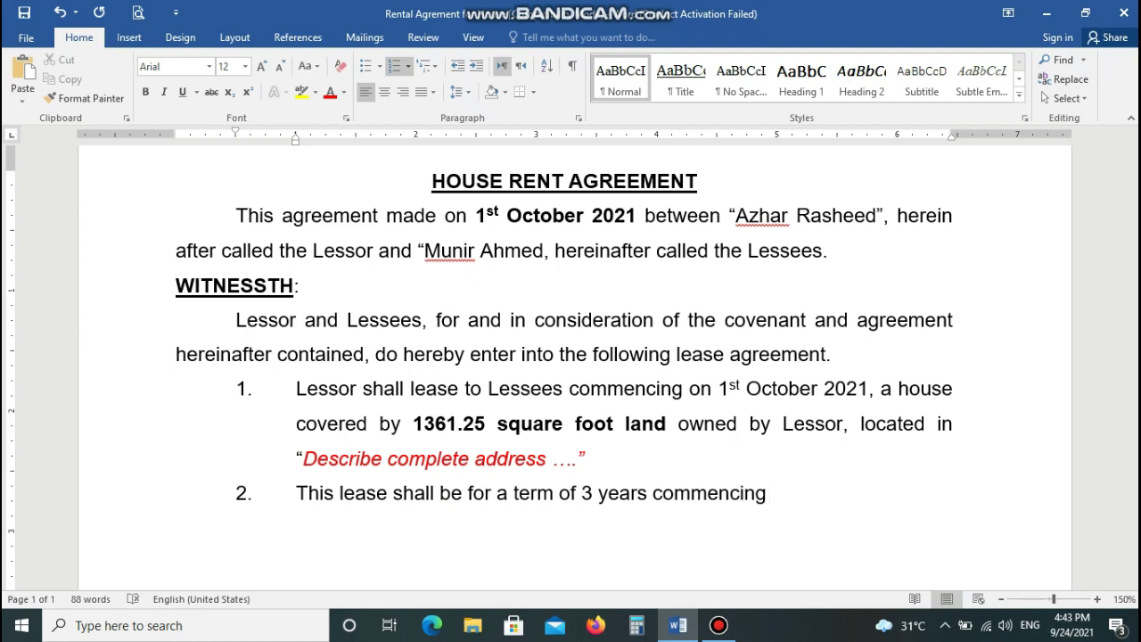
pyautogui.write('on 1s')
pyautogui.write('t octo')
pyautogui.press('Return')
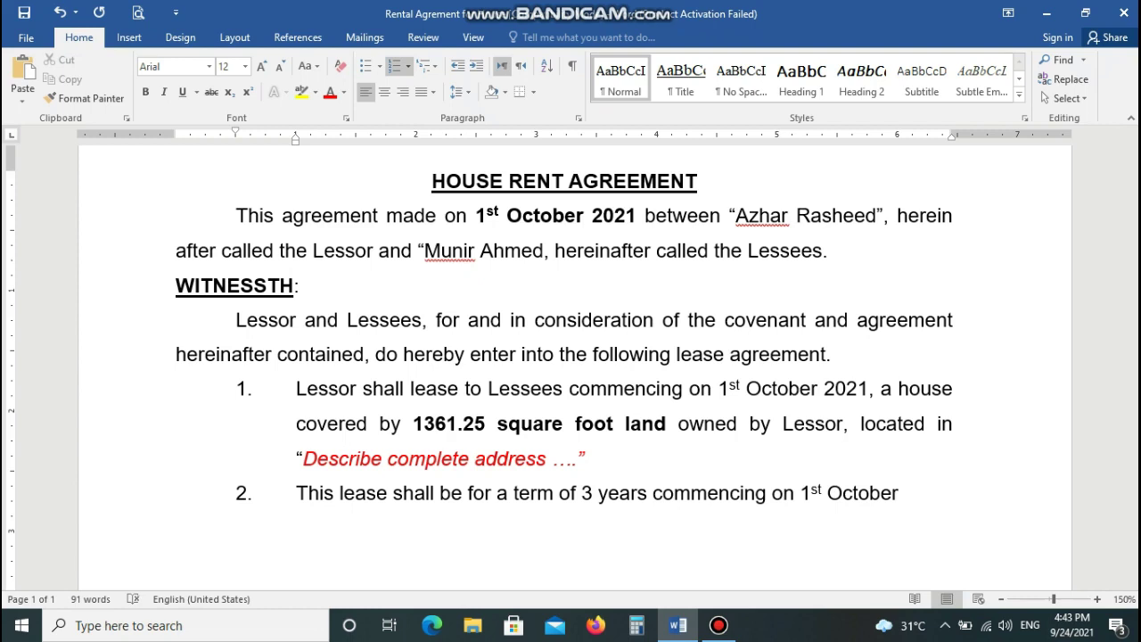
pyautogui.write('2021, ')
pyautogui.write('and ter')
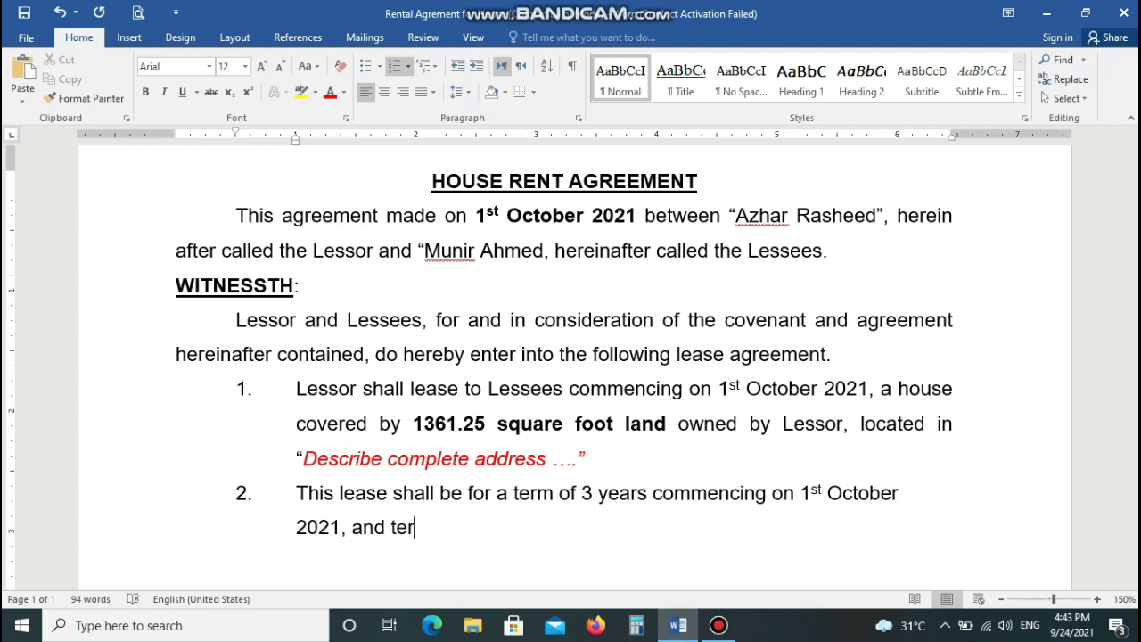
pyautogui.write('minati')
pyautogui.write('ng ')
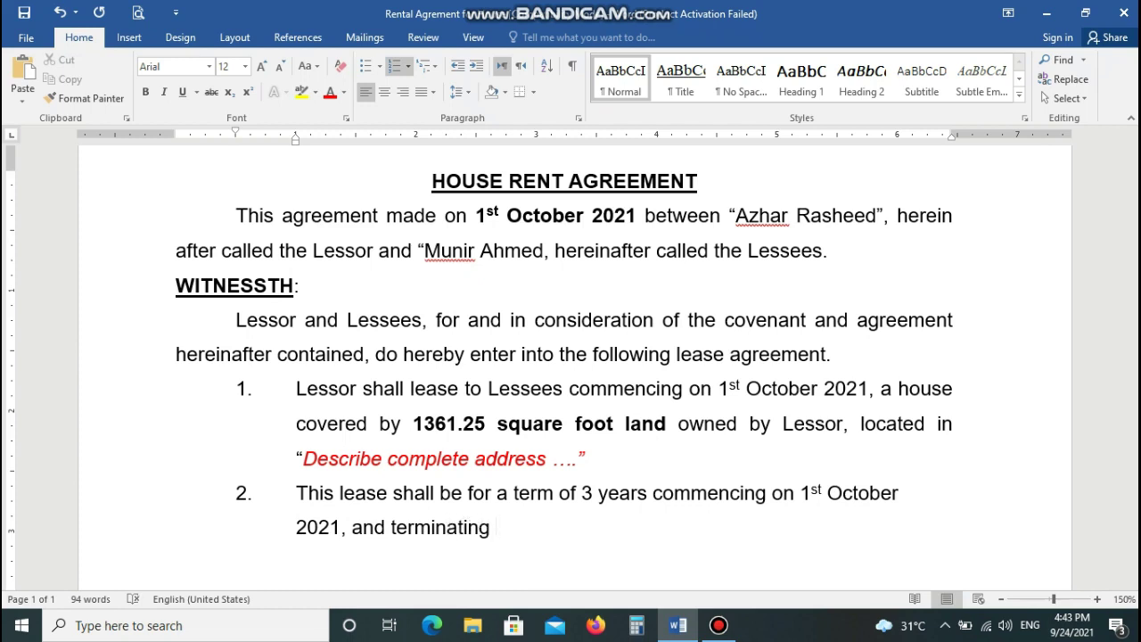
pyautogui.write('on 30th ')
pyautogui.write('of Sep')
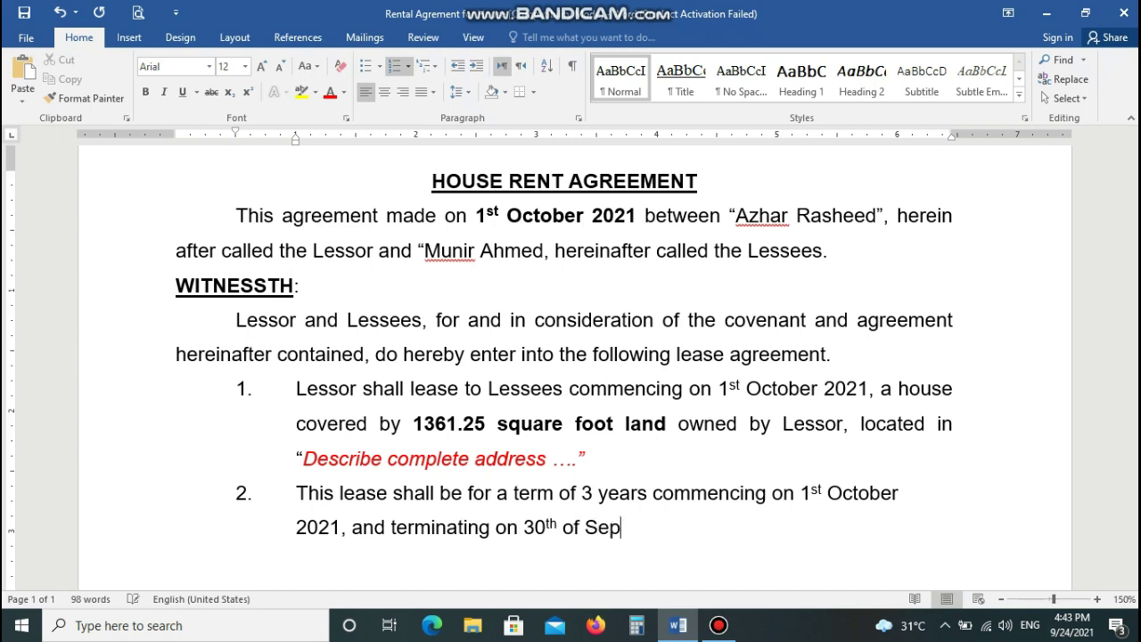
pyautogui.press('Return')
pyautogui.write('2021.')
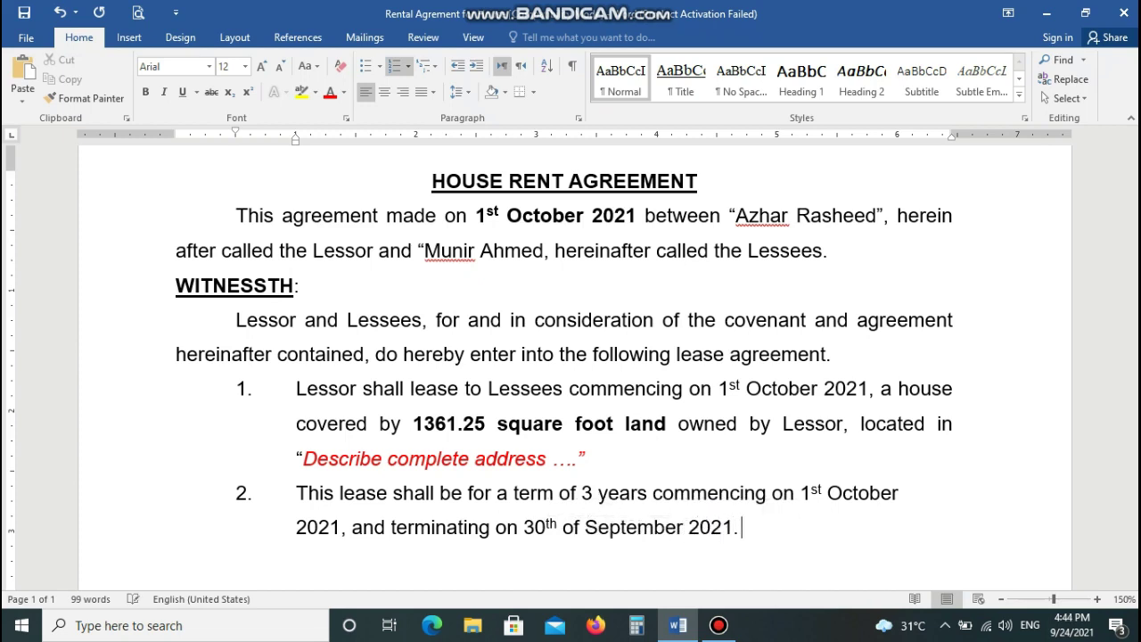
pyautogui.press('Return')
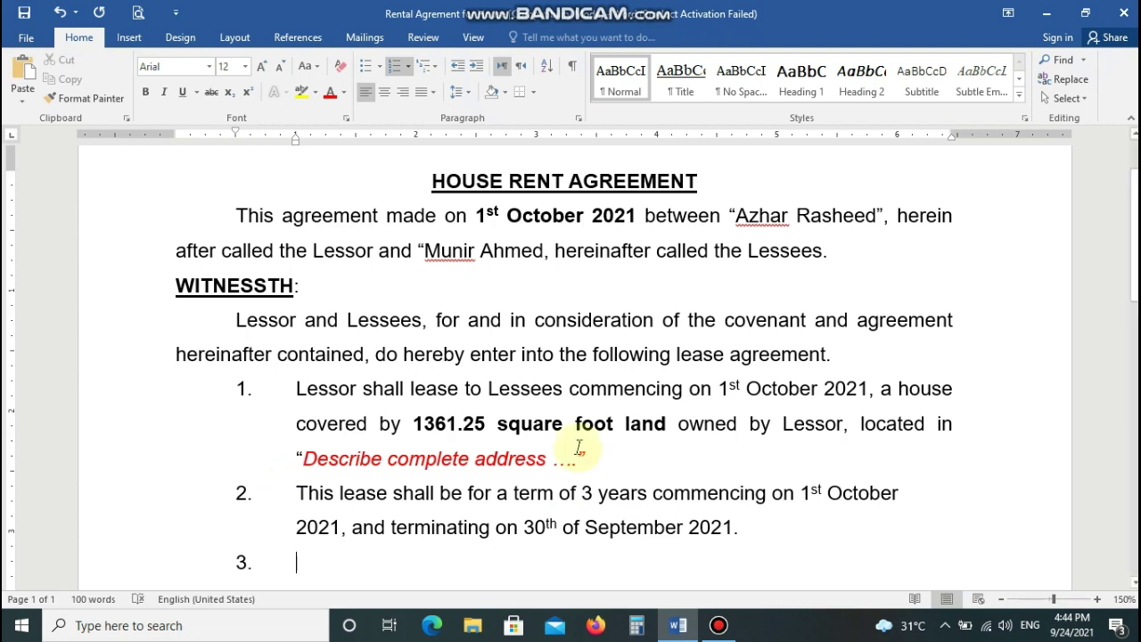
# - Justify clause 2 and begin clause 3 with monthly rent of Rs. 10,000 (Rupees Ten Thousands Only)
pyautogui.scroll(-2, 503, 426)
pyautogui.moveTo(503, 426); pyautogui.dragTo(738, 460)
pyautogui.click(434, 92)
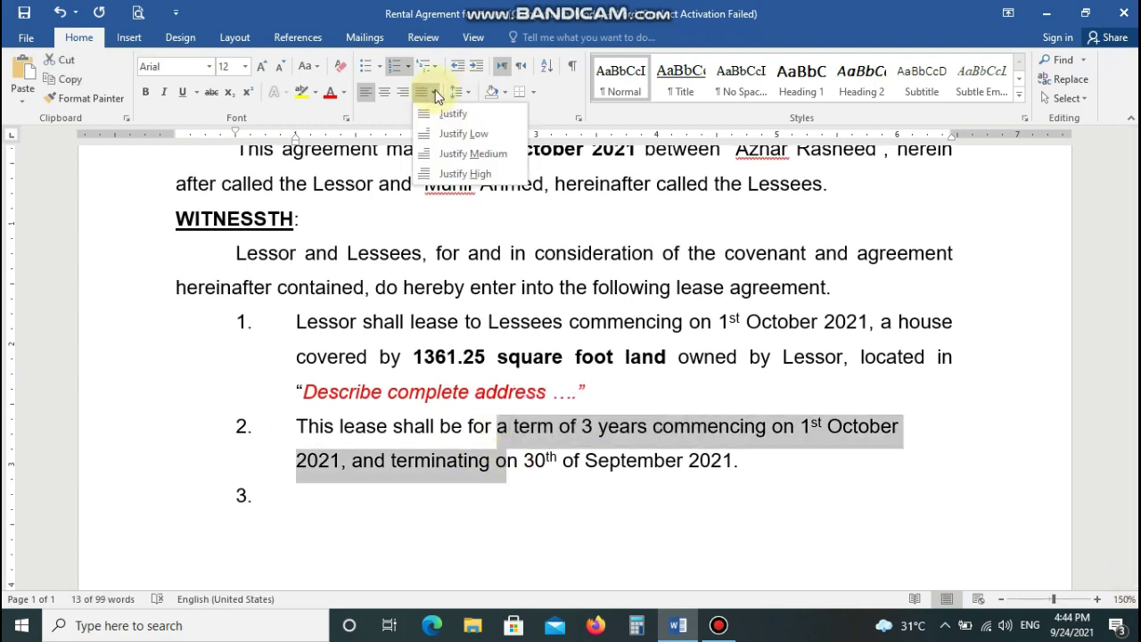
pyautogui.click(467, 110)
pyautogui.click(301, 489)
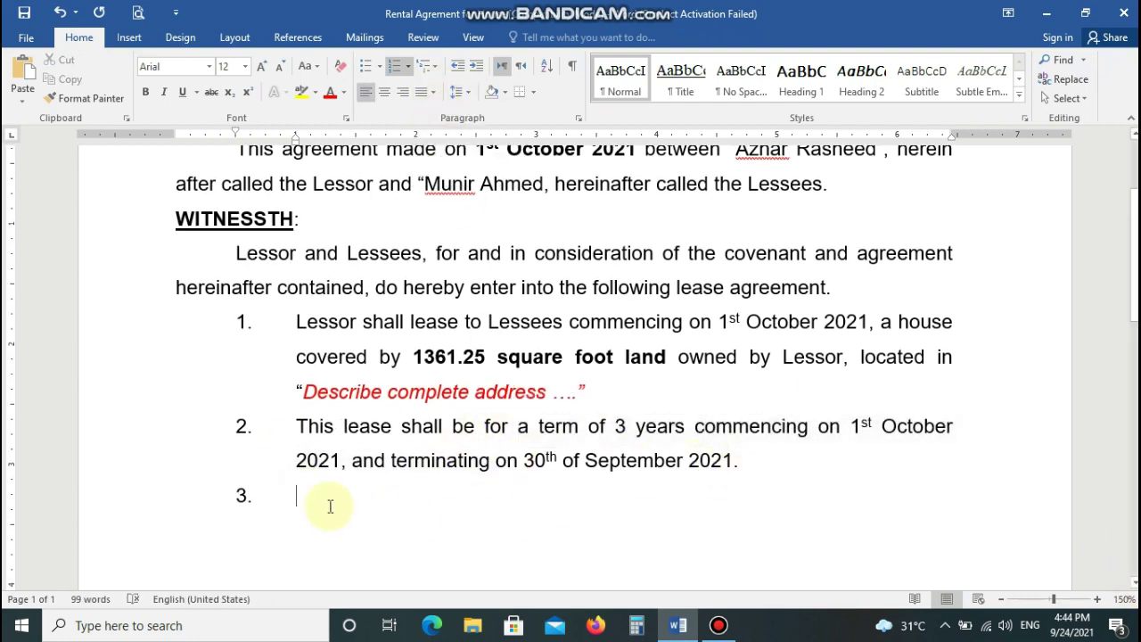
pyautogui.write('Less')
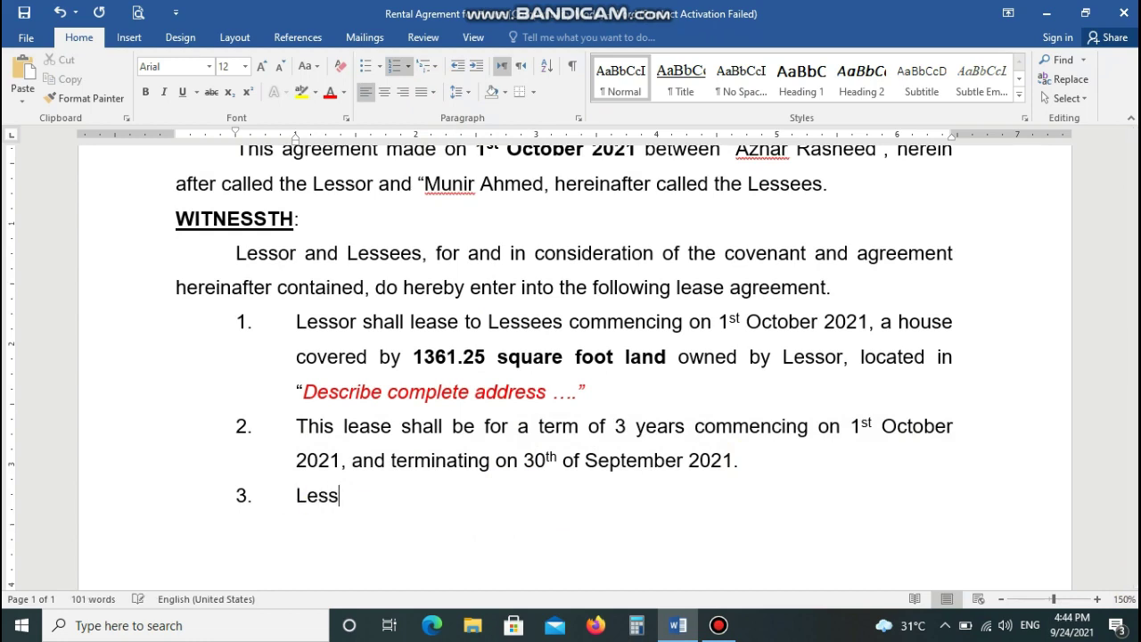
pyautogui.write('ees shall ')
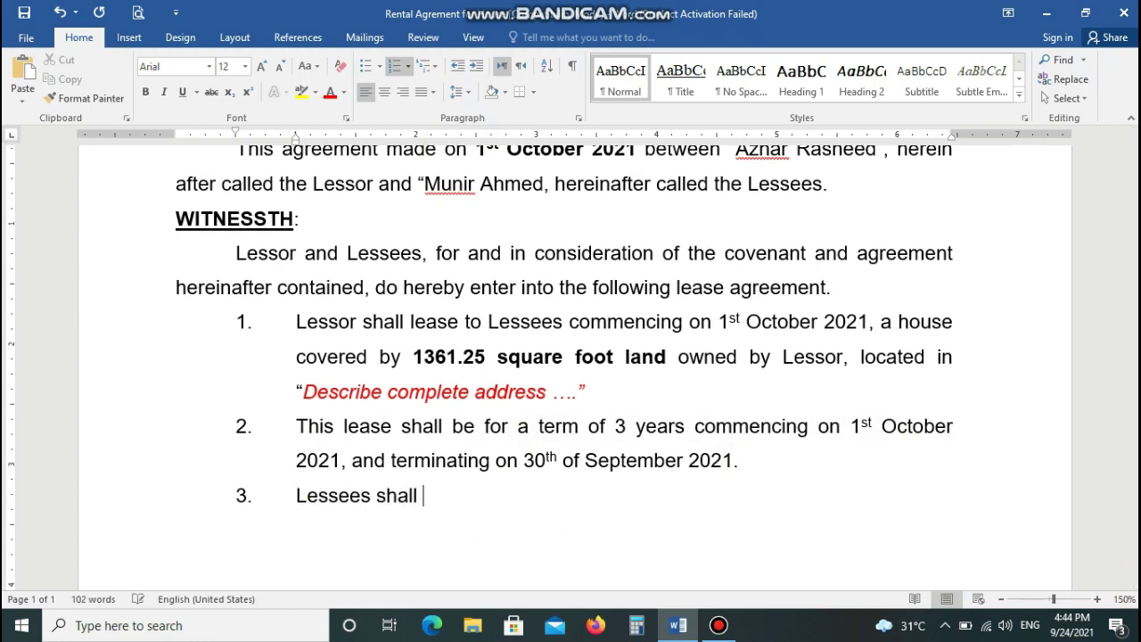
pyautogui.write('pay to the L')
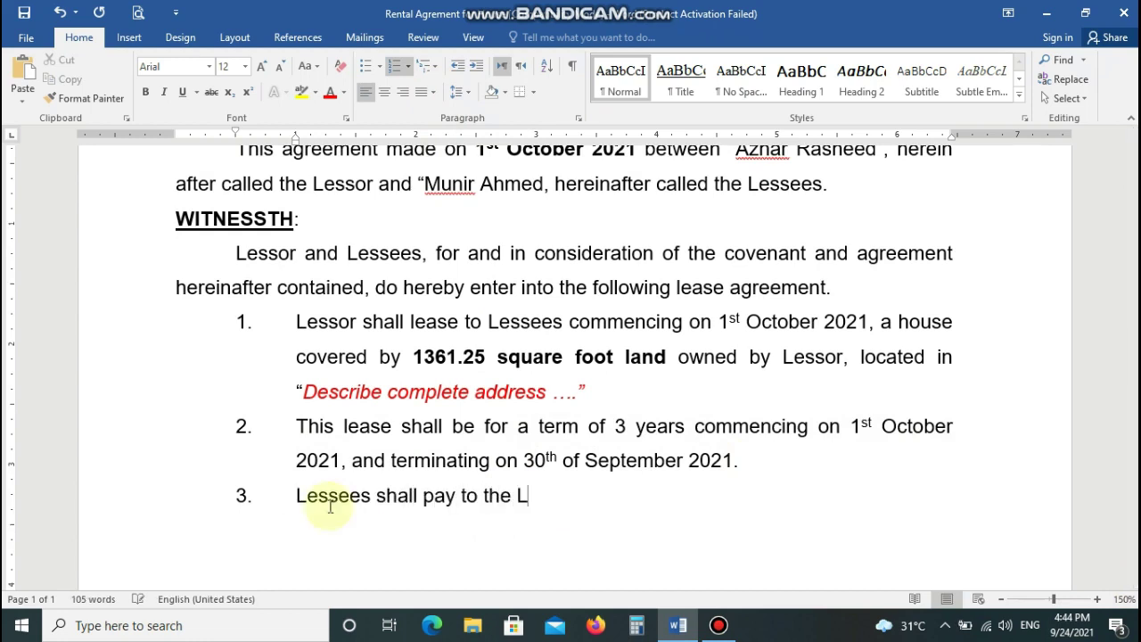
pyautogui.write('essor ')
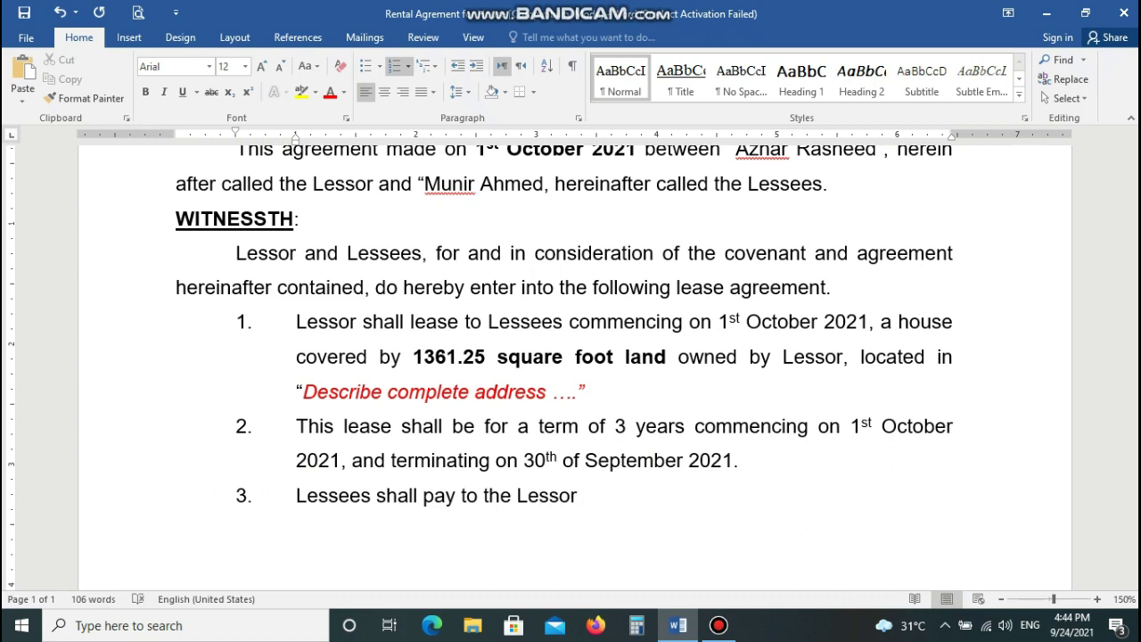
pyautogui.write('the sum')
pyautogui.write(' of Rs')
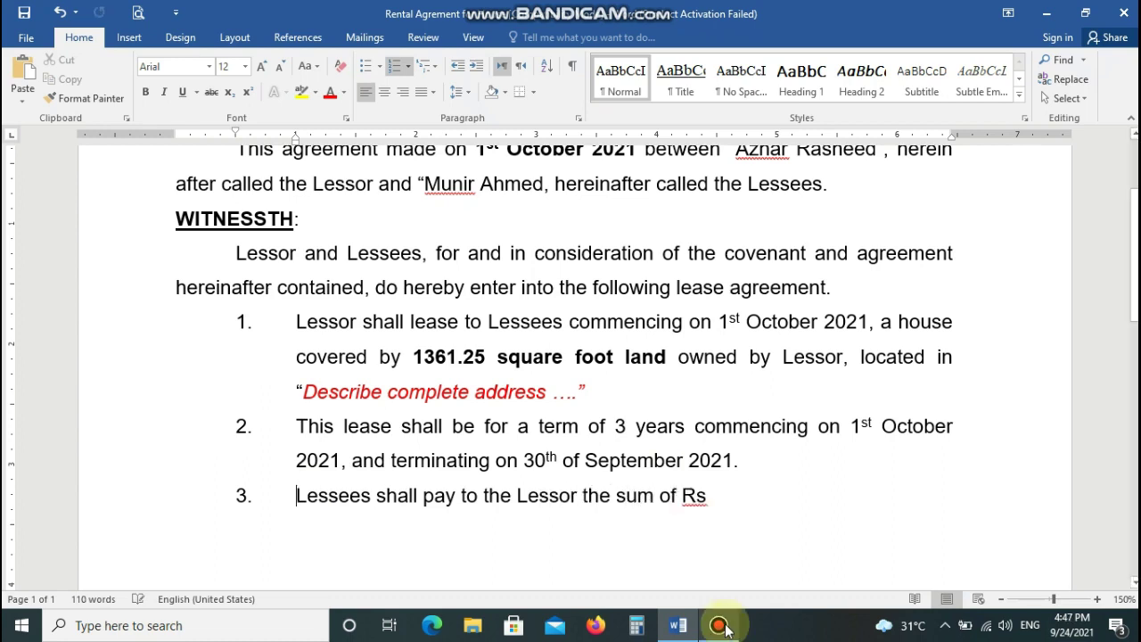
pyautogui.write('. 10,00')
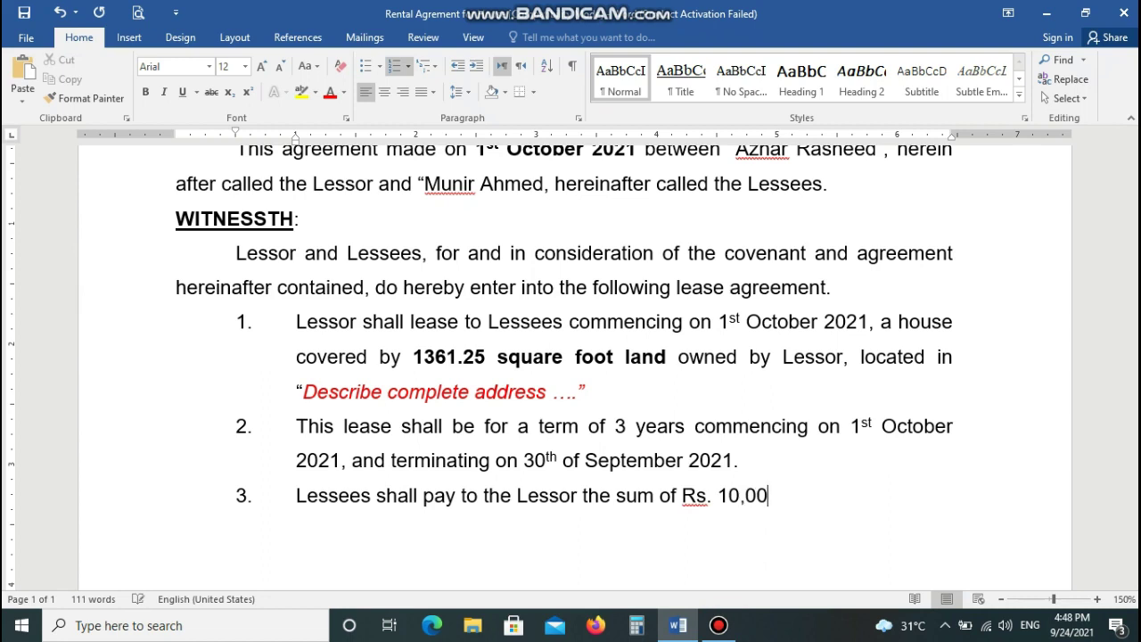
pyautogui.write('0 (R')
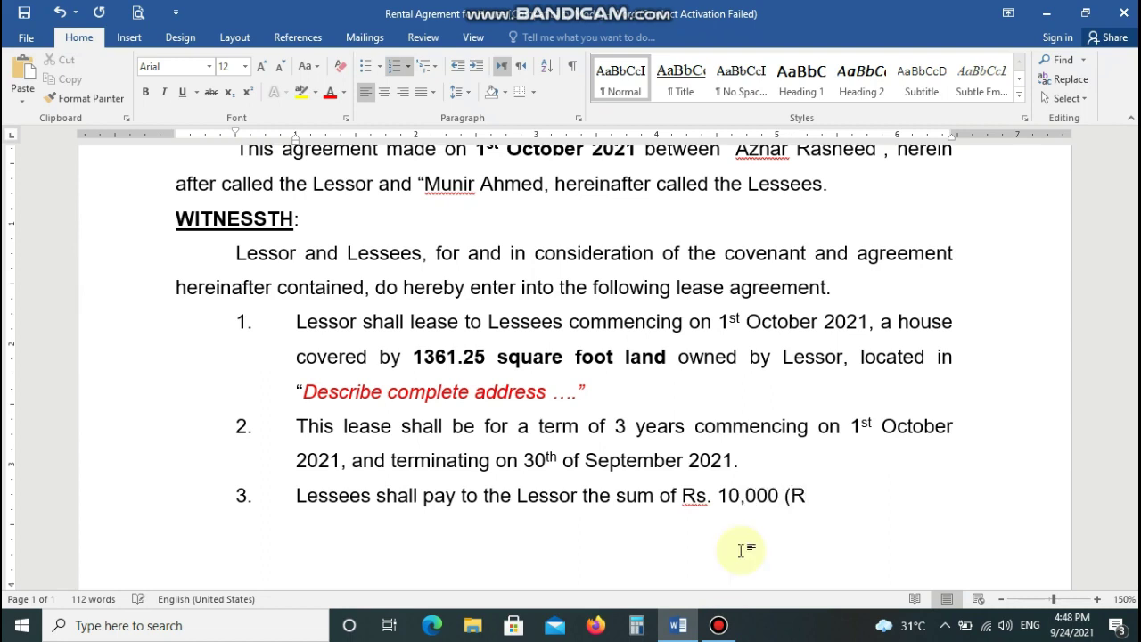
pyautogui.write('upees Ten')
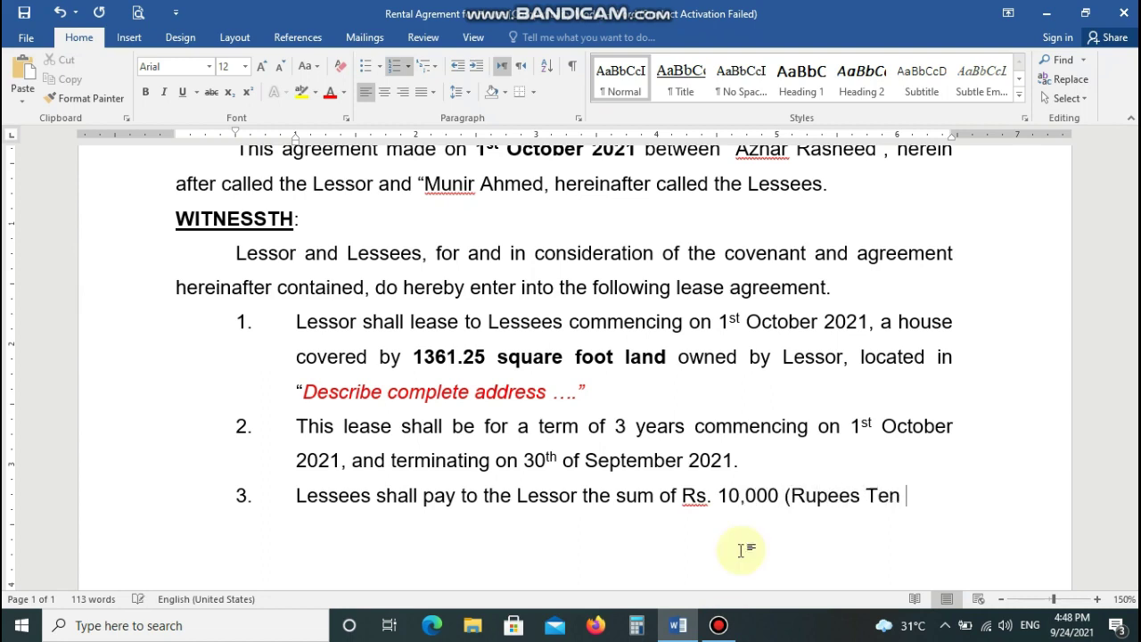
pyautogui.write(' Thousands Only')
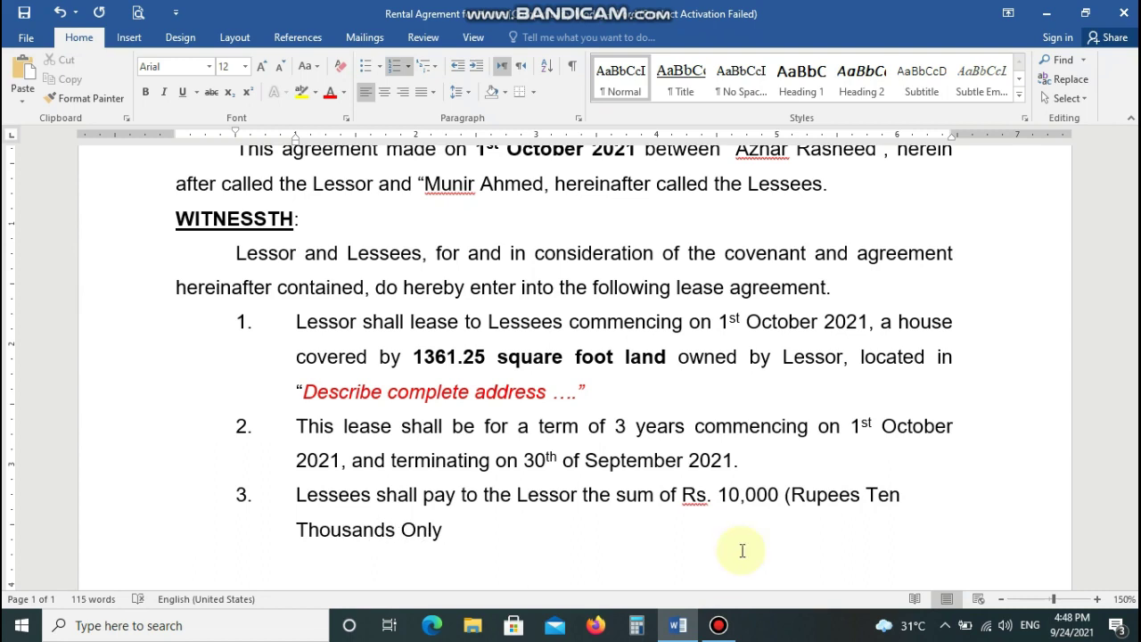
pyautogui.write(') per mo')
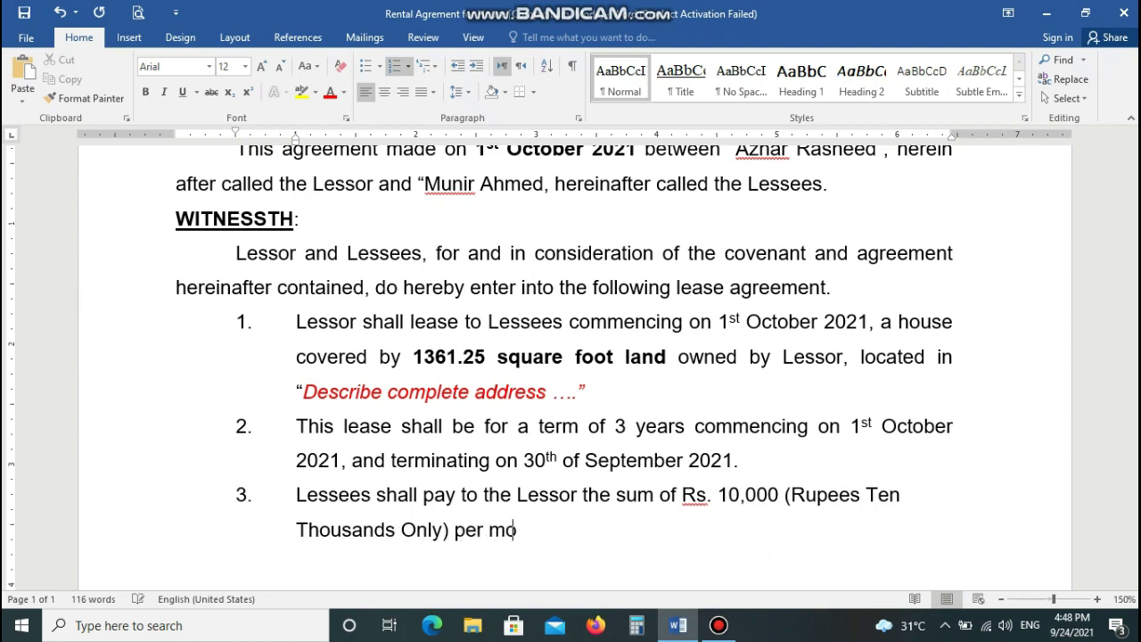
pyautogui.write('nth. ')
pyautogui.write('10% amo')
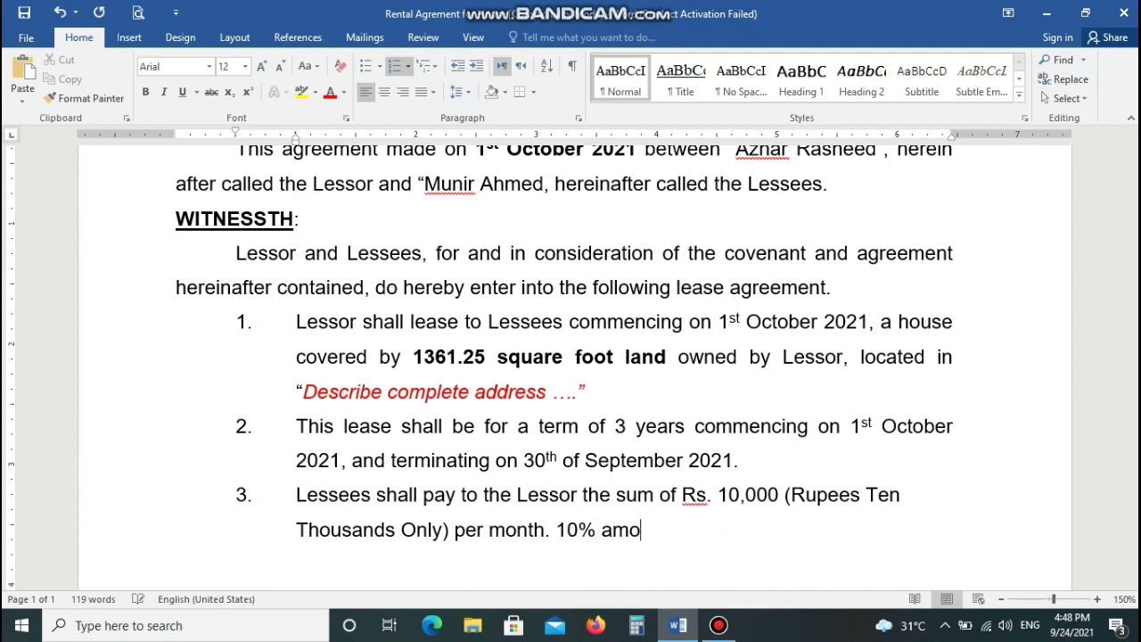
pyautogui.write('unt will be ')
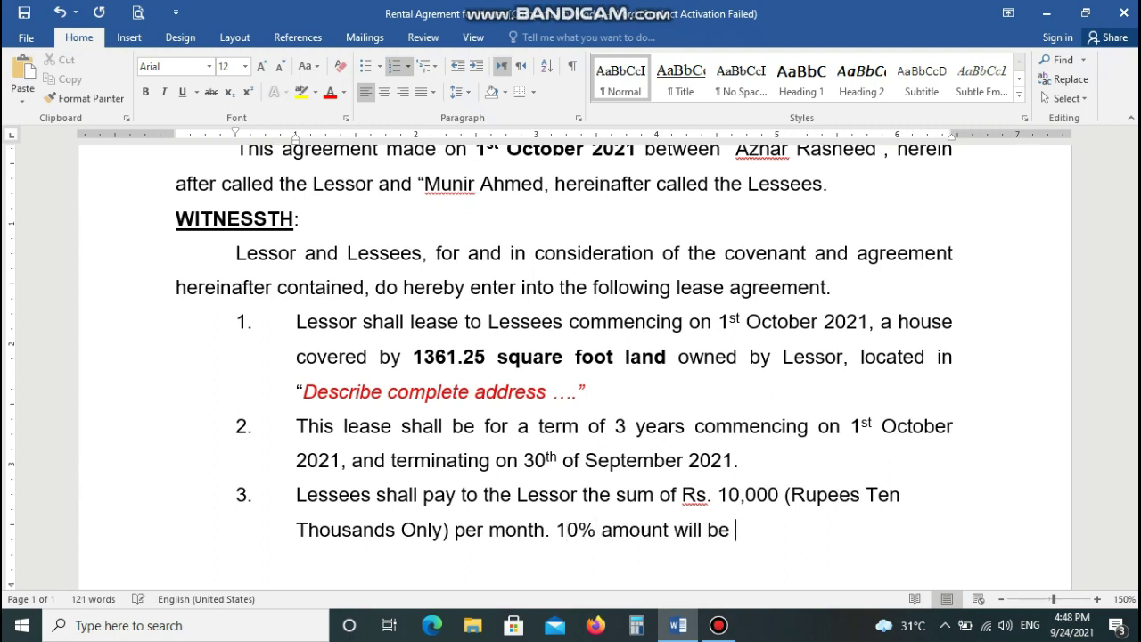
pyautogui.write('increase after ')
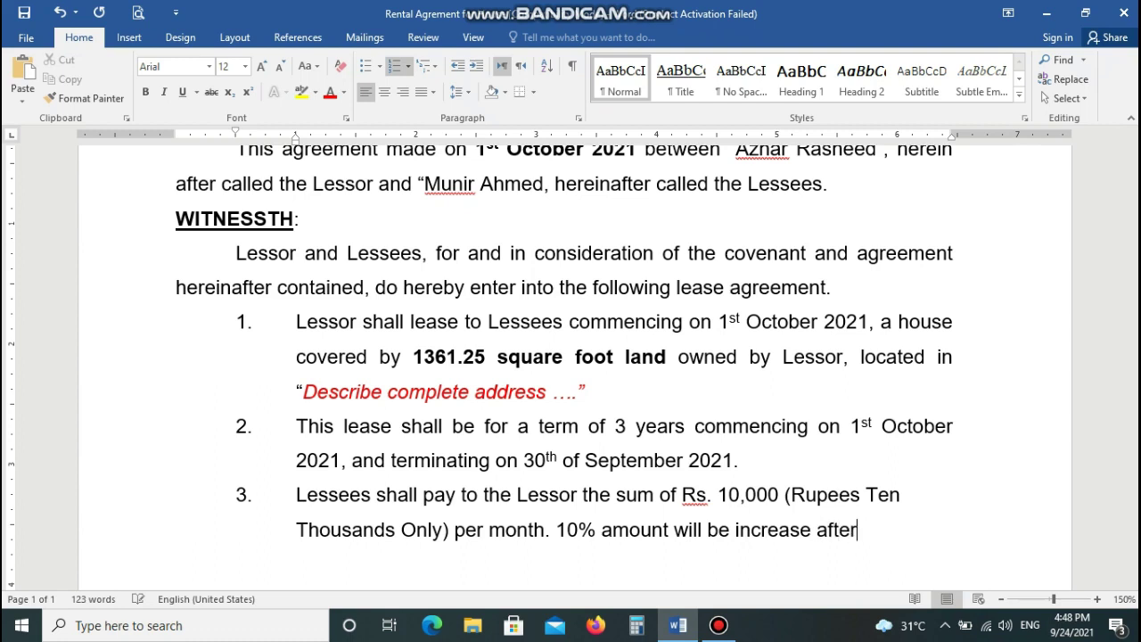
pyautogui.write('completio')
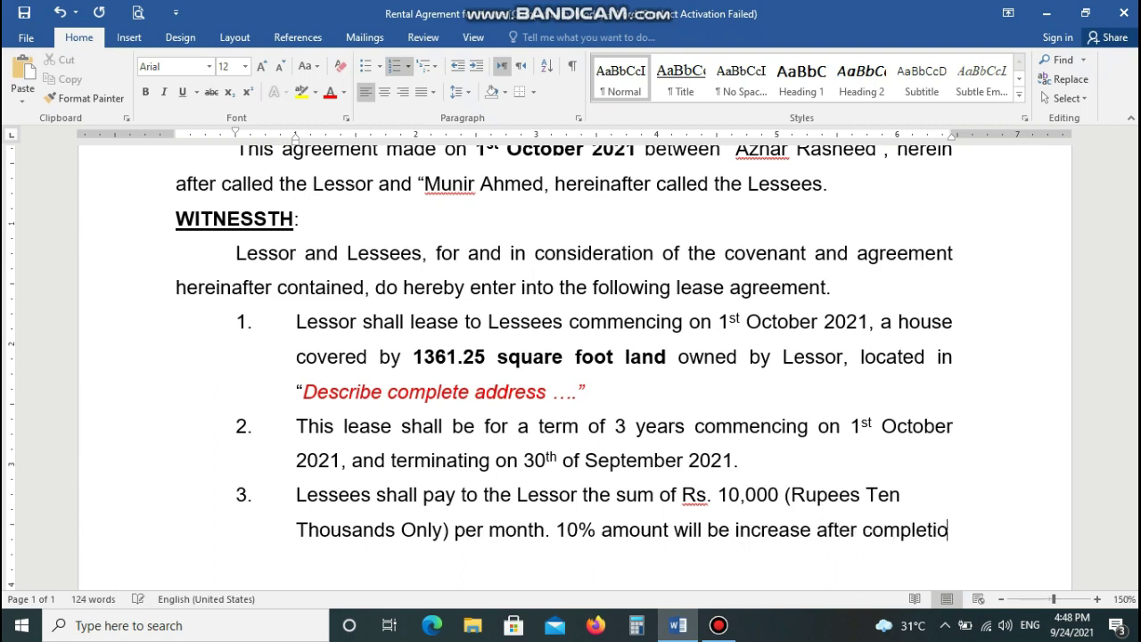
pyautogui.write('n of')
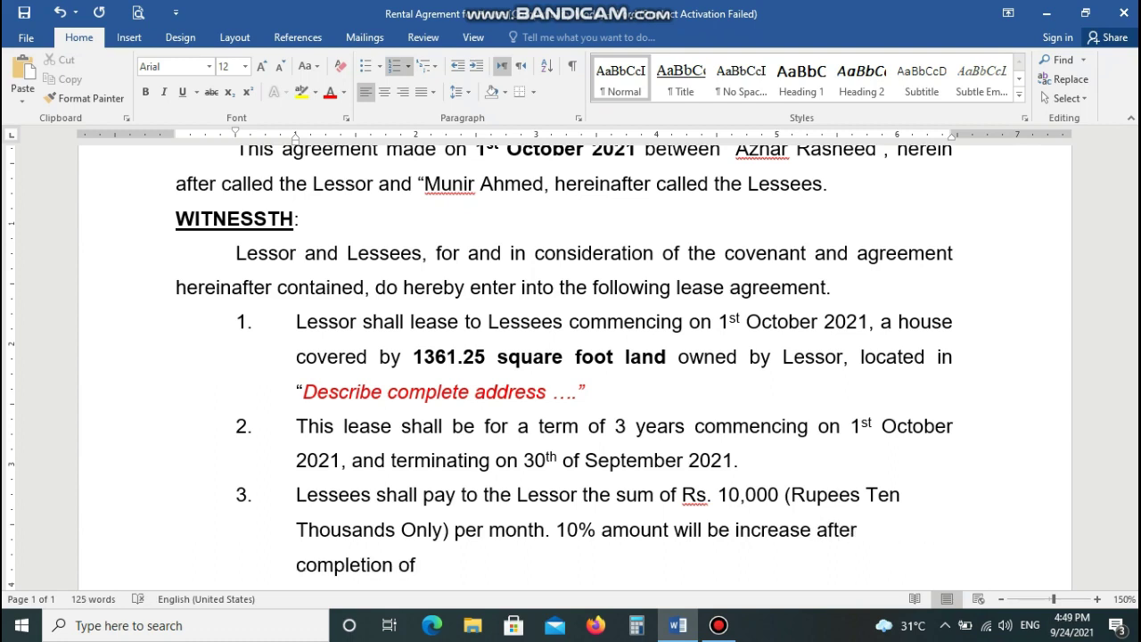
pyautogui.write(' 1st Year. ')
pyautogui.write('The first')
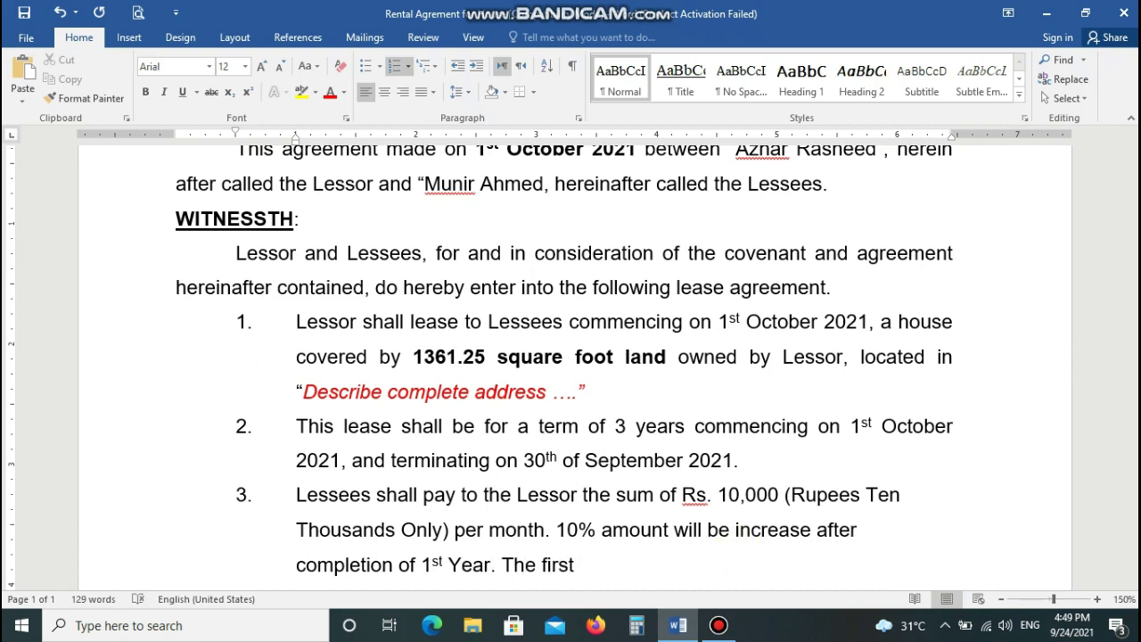
pyautogui.write(' payment is ')
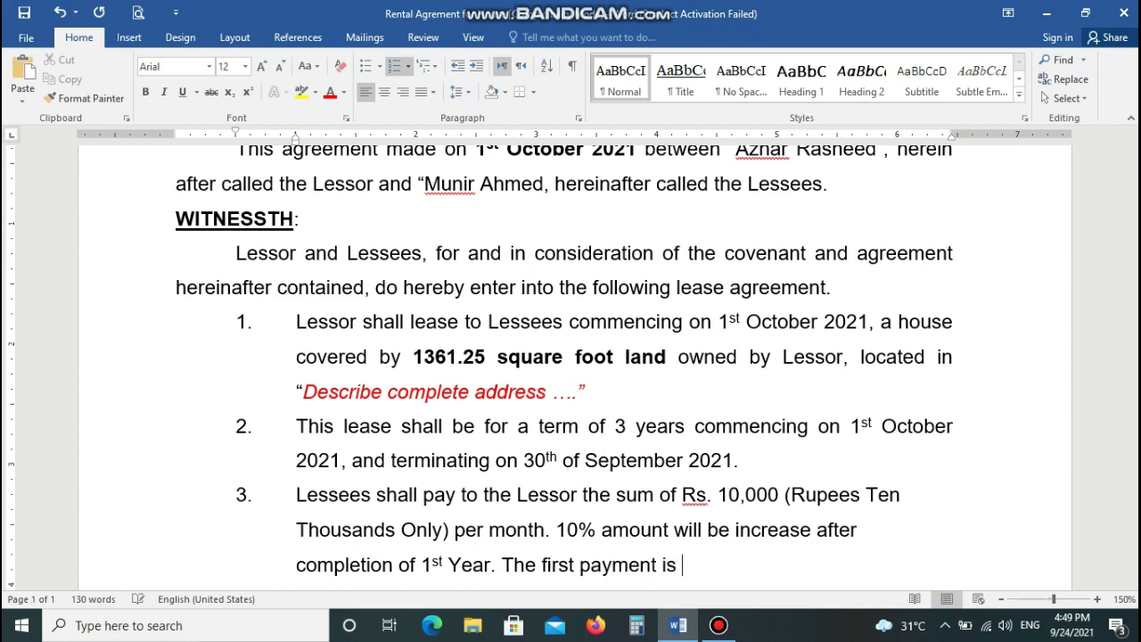
pyautogui.write('due on ')
pyautogui.write('5th of O')
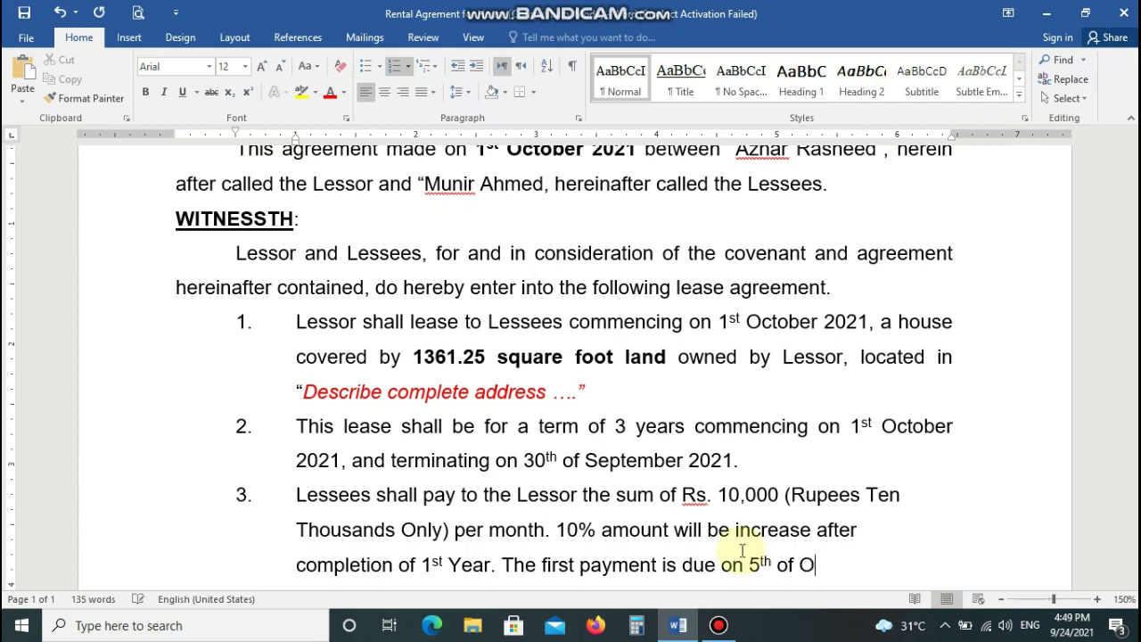
pyautogui.write('ctober 2021 ')
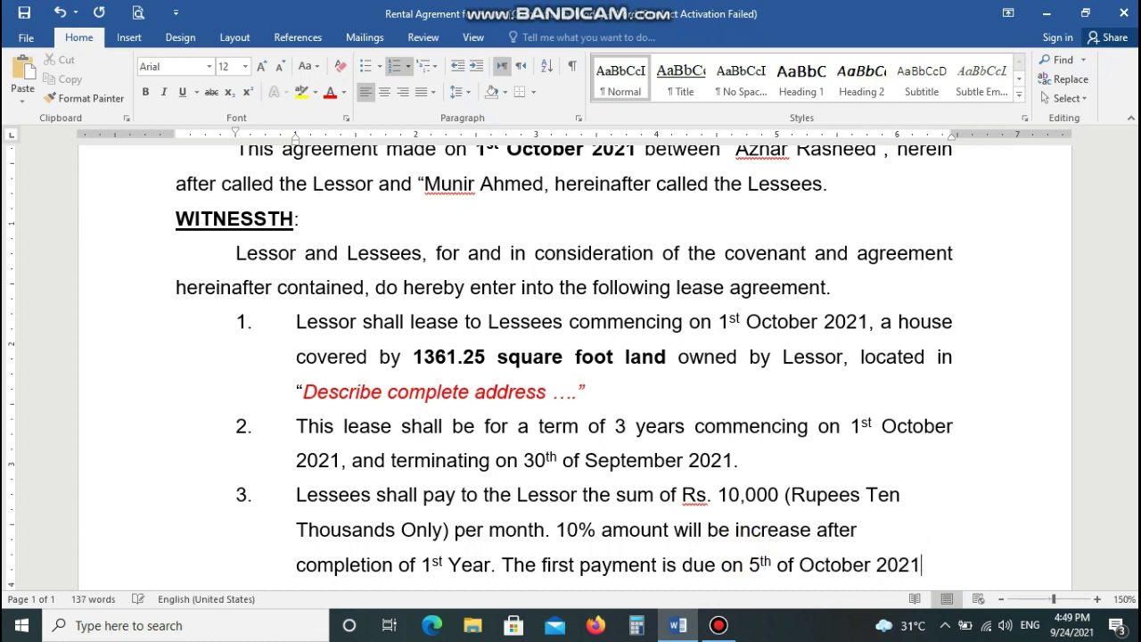
pyautogui.write('and each')
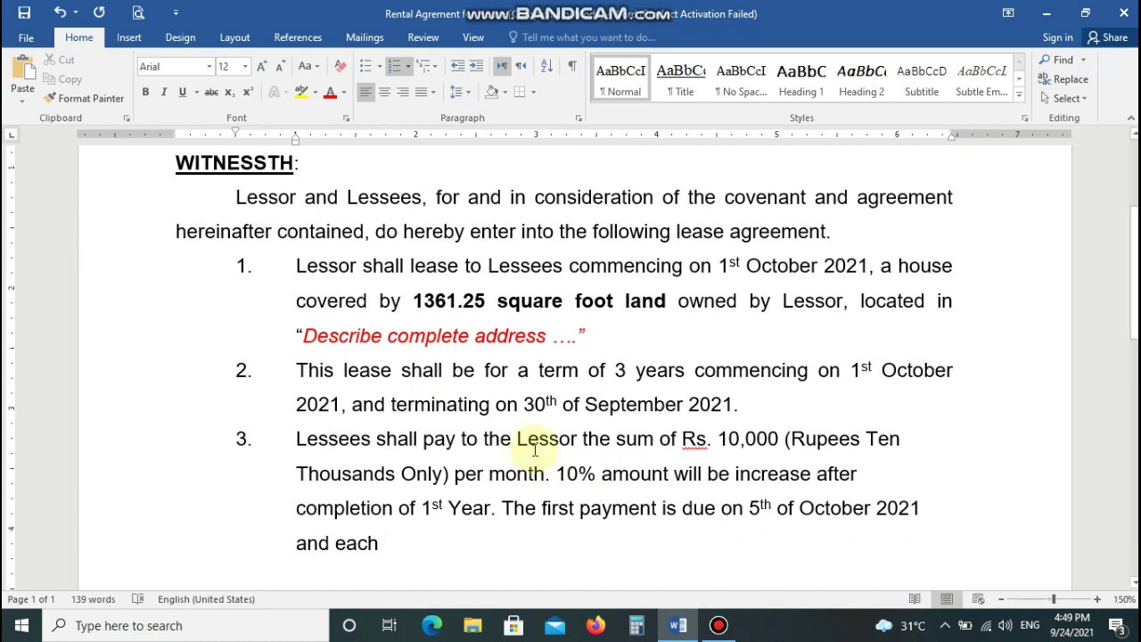
# - Justify clause 3, add that later payments are due by the 5th of each month, and begin item 4
pyautogui.moveTo(538, 439); pyautogui.dragTo(523, 539)
pyautogui.click(422, 93)
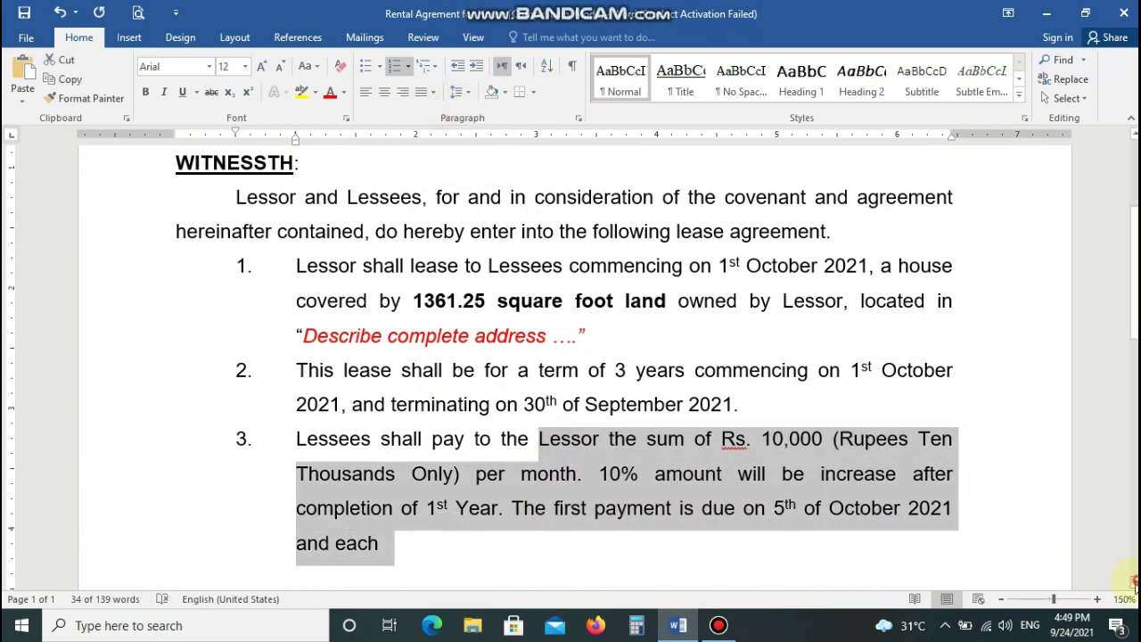
pyautogui.scroll(-2, 1132, 581)
pyautogui.click(489, 485)
pyautogui.write('s')
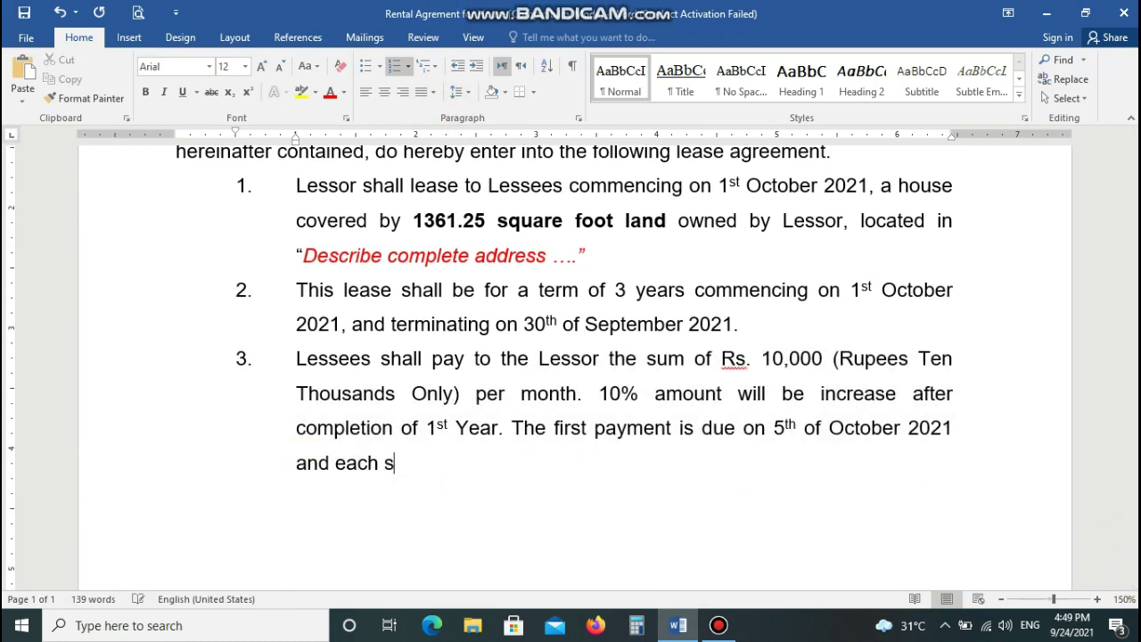
pyautogui.write('ubsequen')
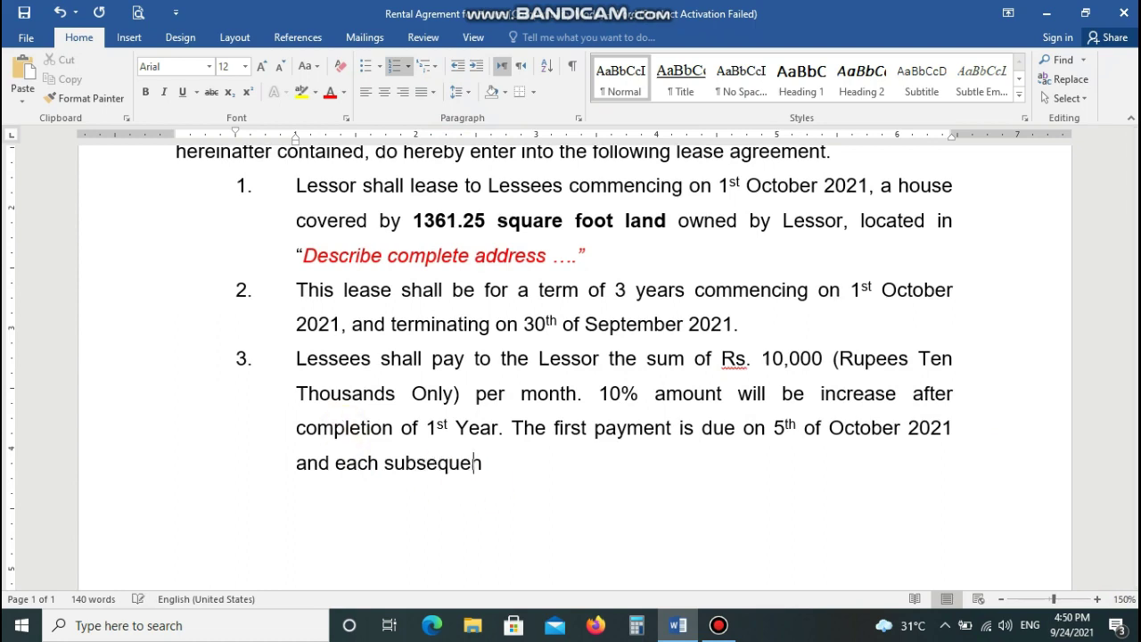
pyautogui.write('tpaym')
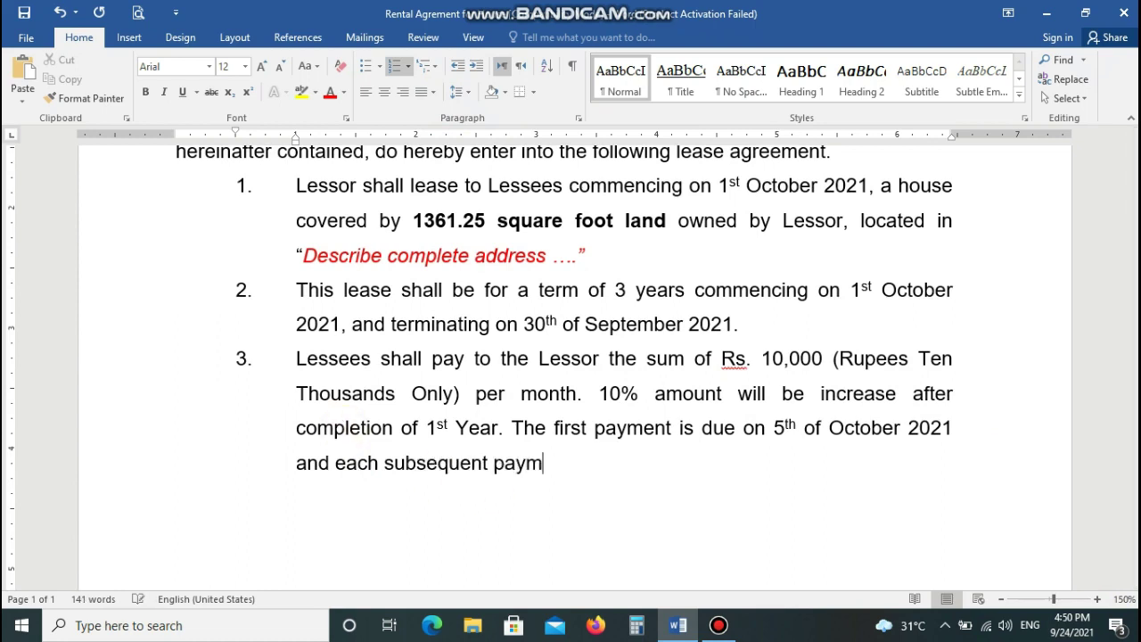
pyautogui.write('ent is to be')
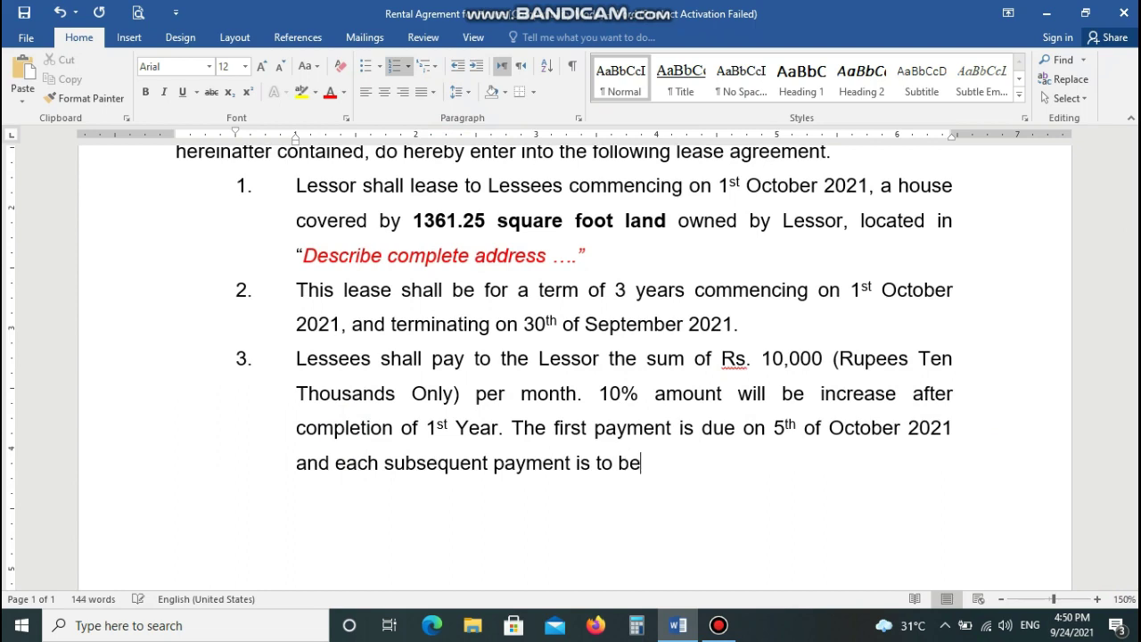
pyautogui.write(' paid on o')
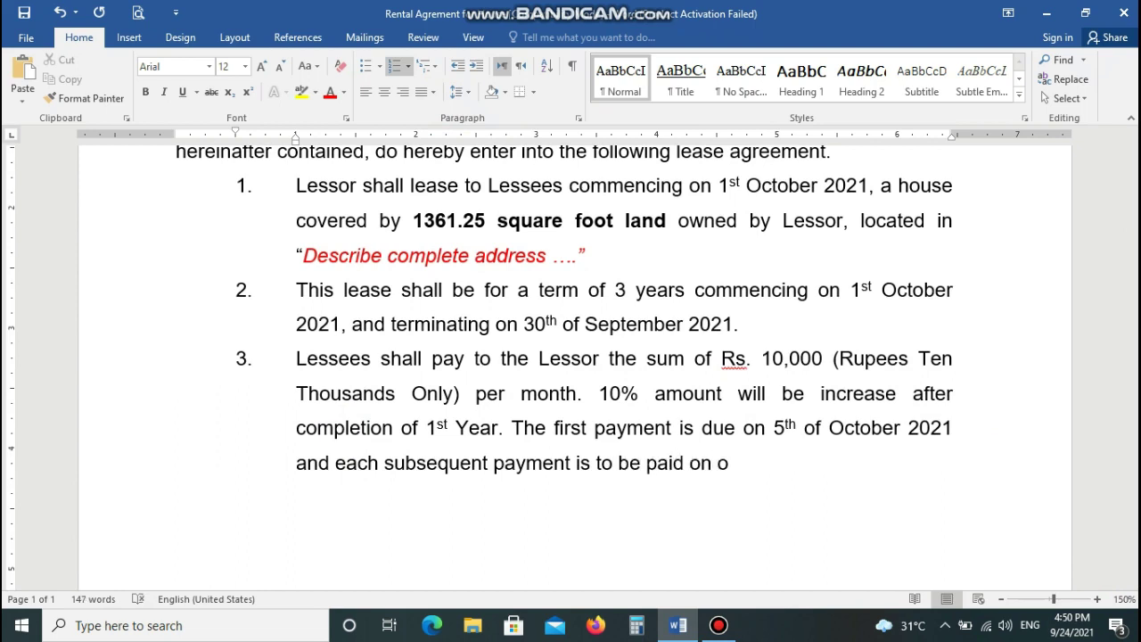
pyautogui.write('berfore')
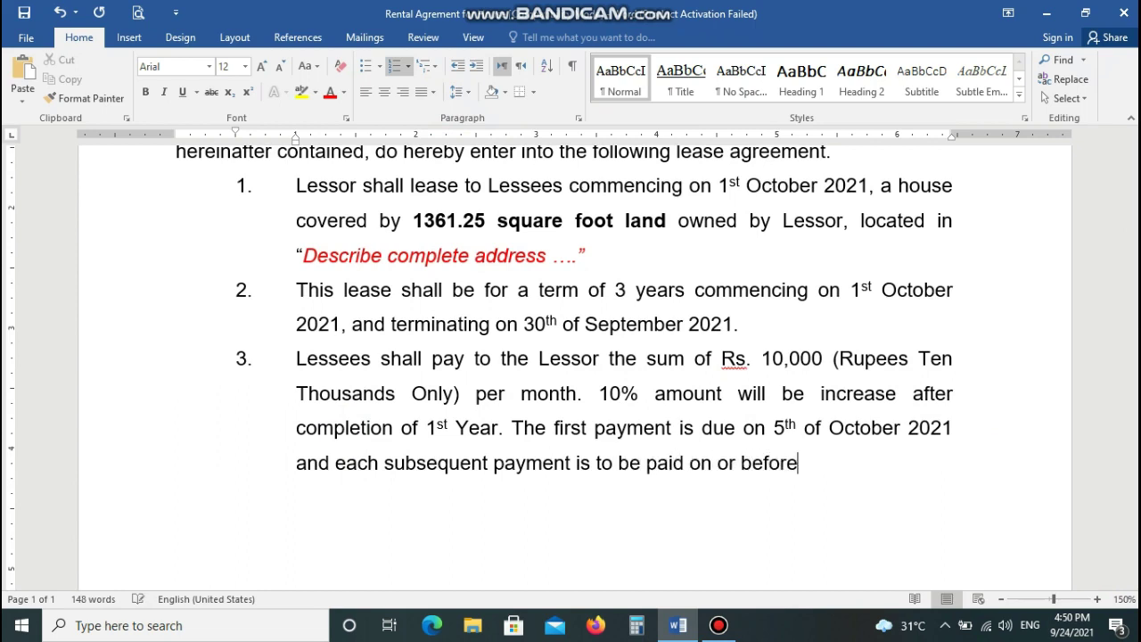
pyautogui.write('the each')
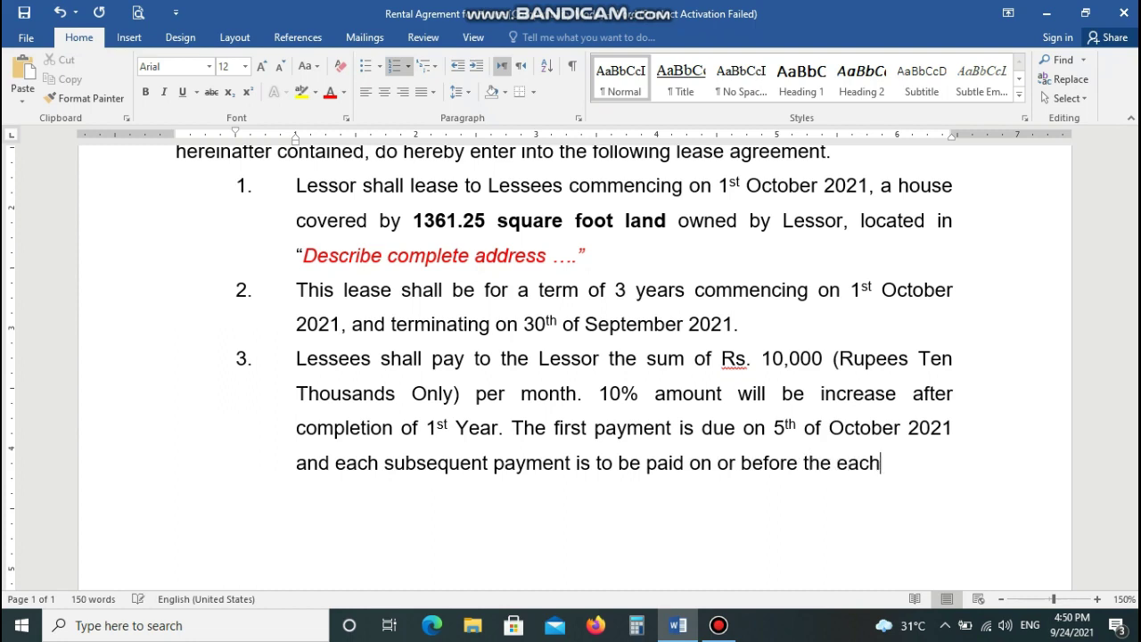
pyautogui.write('5th ')
pyautogui.write('of each')
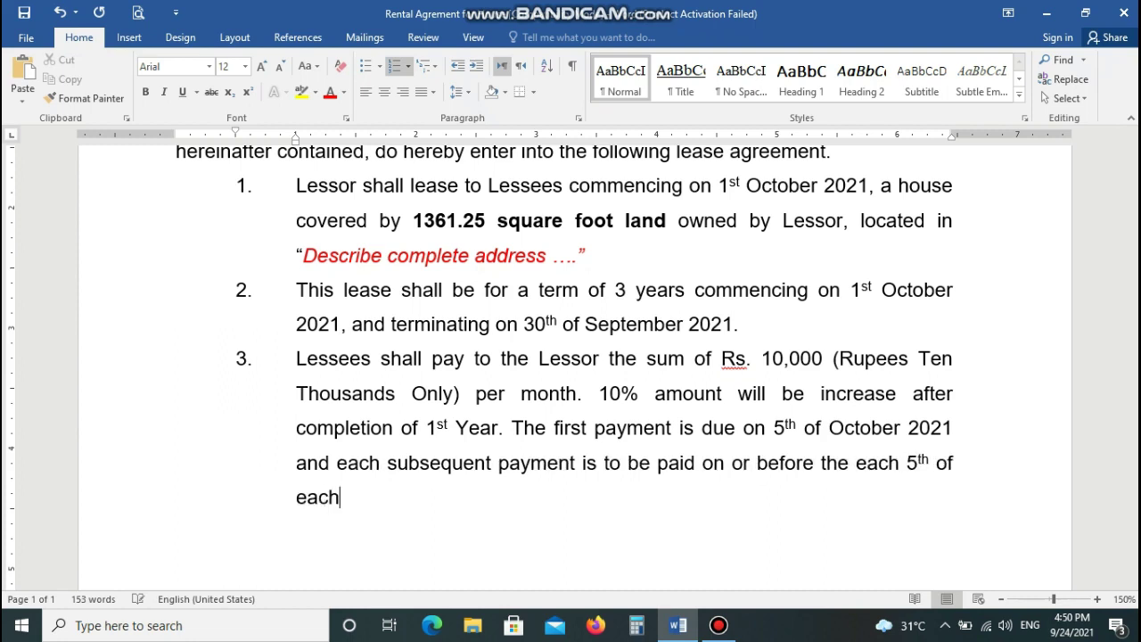
pyautogui.write('month.')
pyautogui.press('Return')
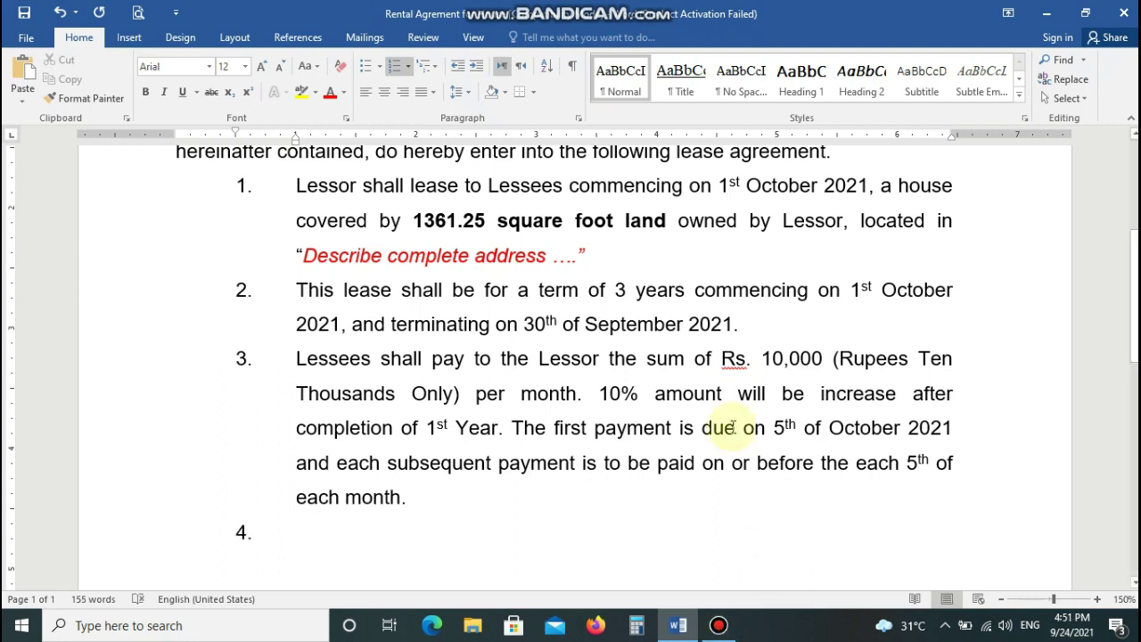
# - Bold 'Rs. 10,000 (Rupees Ten Thousands Only)', '10% amount' and '5th of October 2021' in clause 3
pyautogui.moveTo(720, 359); pyautogui.dragTo(459, 393)
pyautogui.click(145, 92)
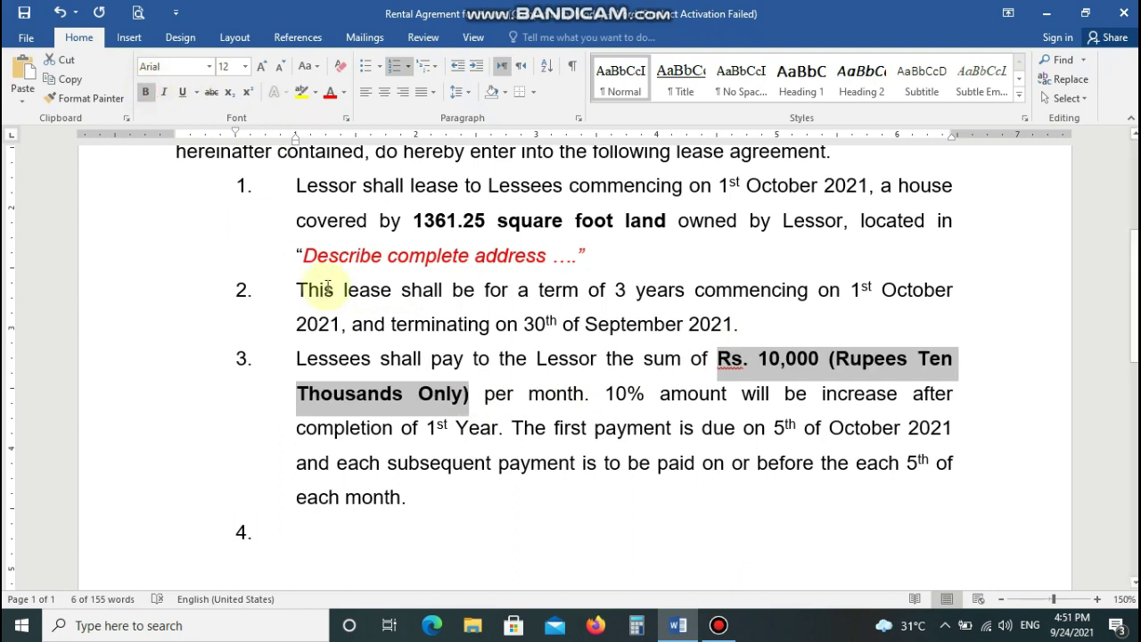
pyautogui.moveTo(606, 393); pyautogui.dragTo(715, 395)
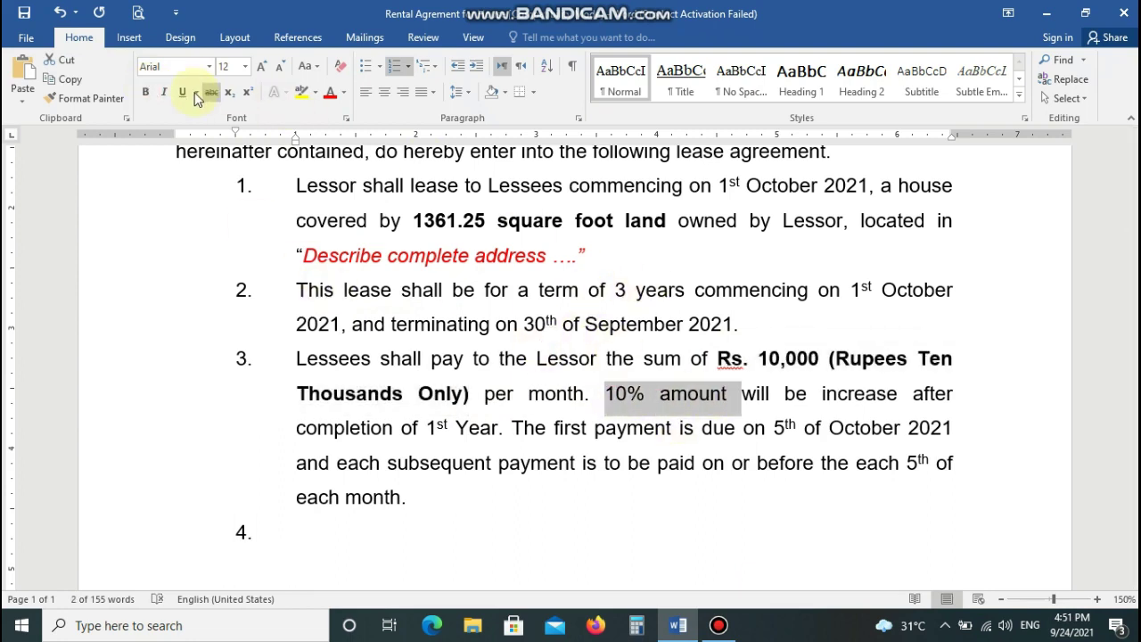
pyautogui.click(146, 92)
pyautogui.moveTo(796, 428)
pyautogui.mouseDown()
pyautogui.moveTo(756, 421)
pyautogui.moveTo(952, 429)
pyautogui.mouseUp()
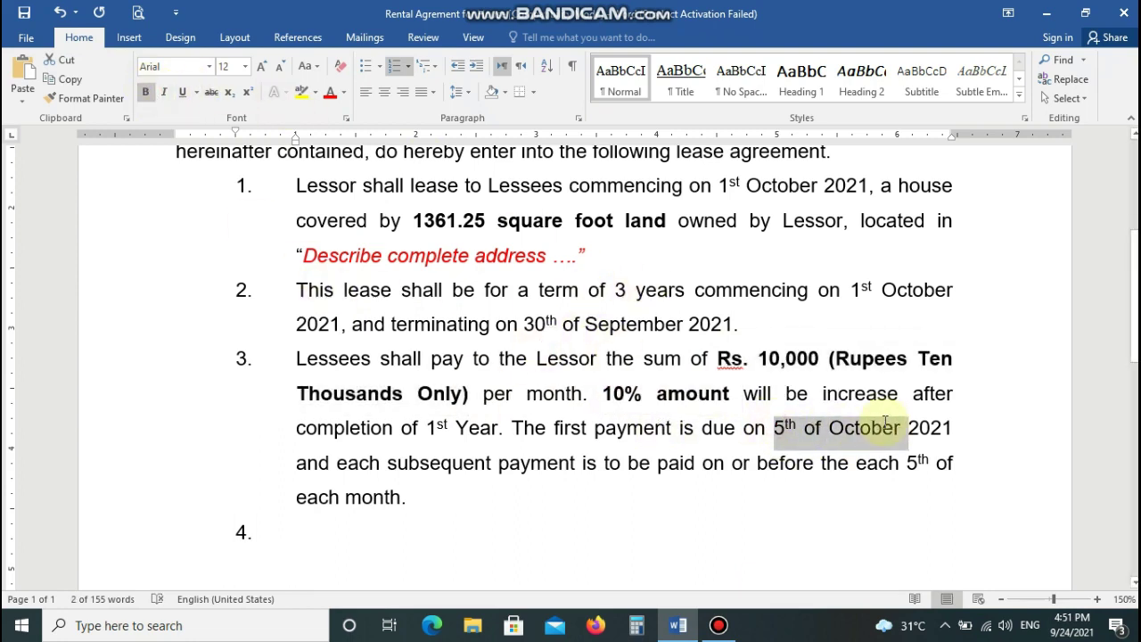
pyautogui.click(145, 92)
pyautogui.click(324, 531)
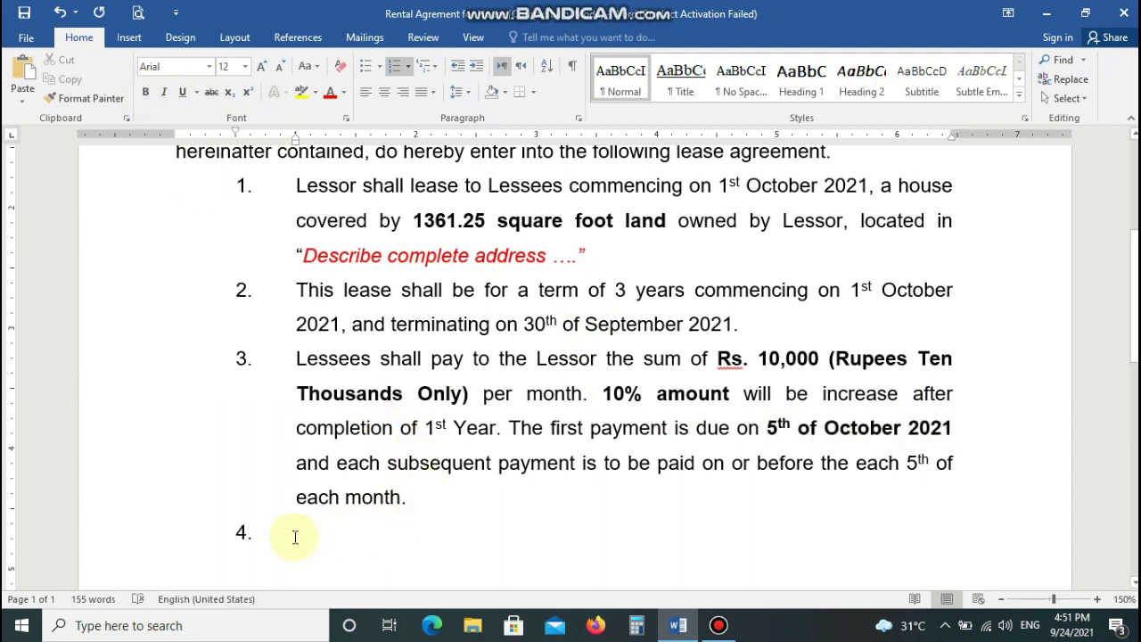
# - Type 'Payment Schedule is as under:' as clause 4 and start a new line below
pyautogui.write('Pay')
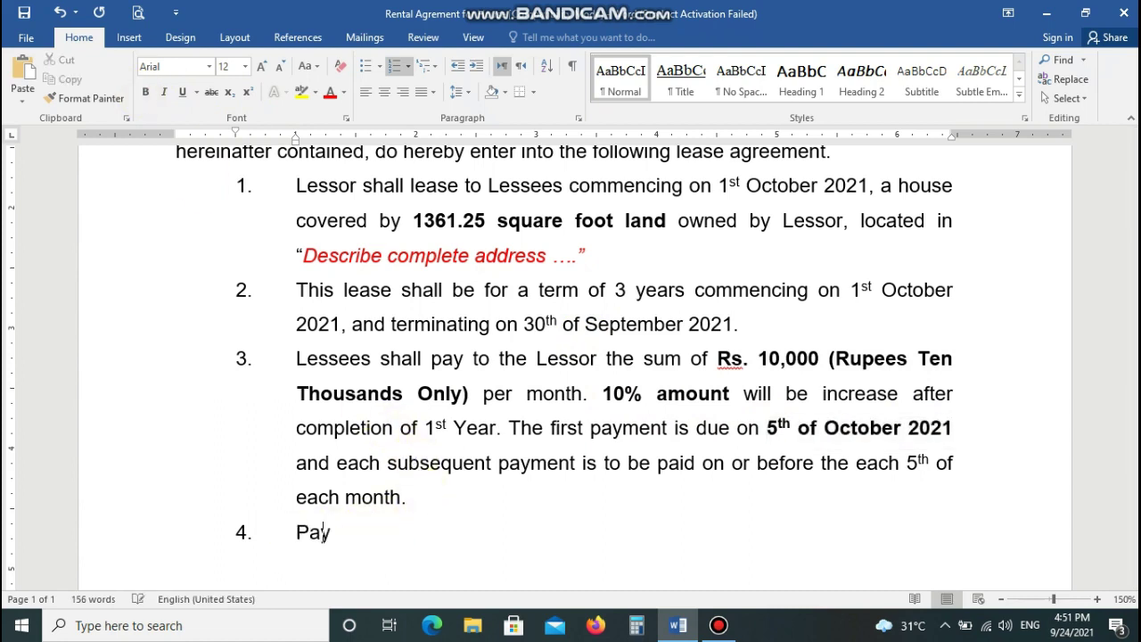
pyautogui.write('ment S')
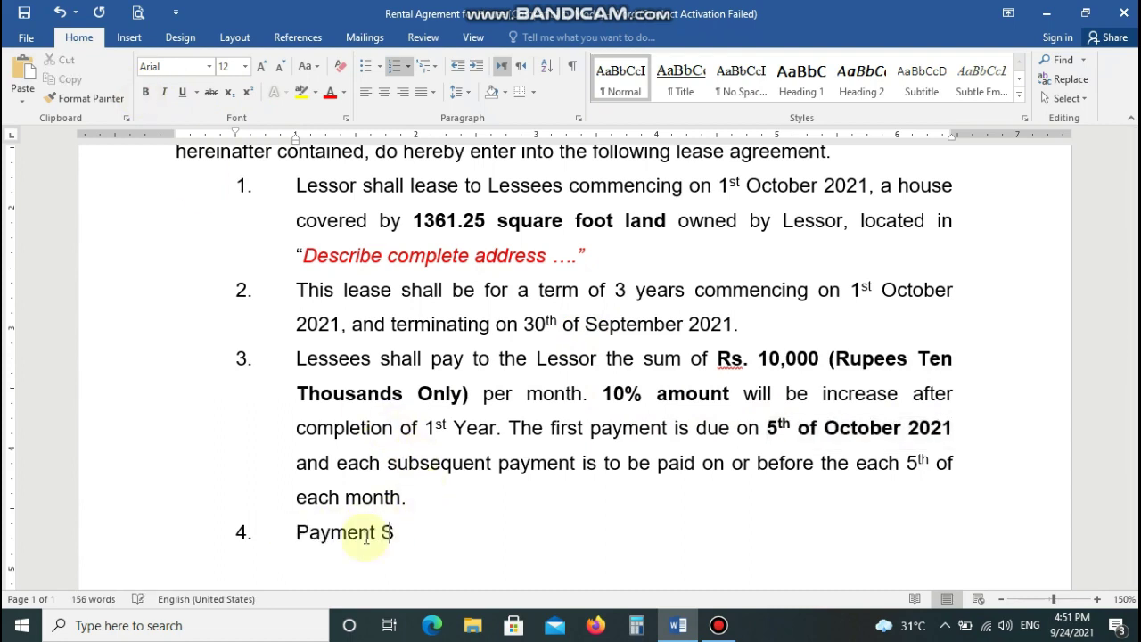
pyautogui.write('chedule is')
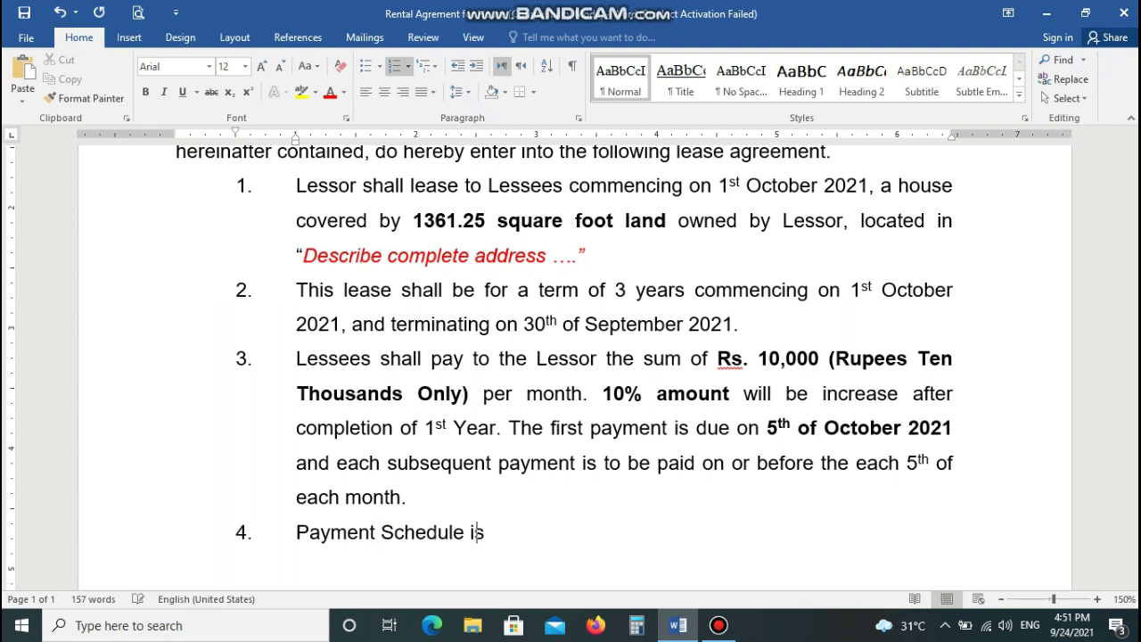
pyautogui.write(' as under')
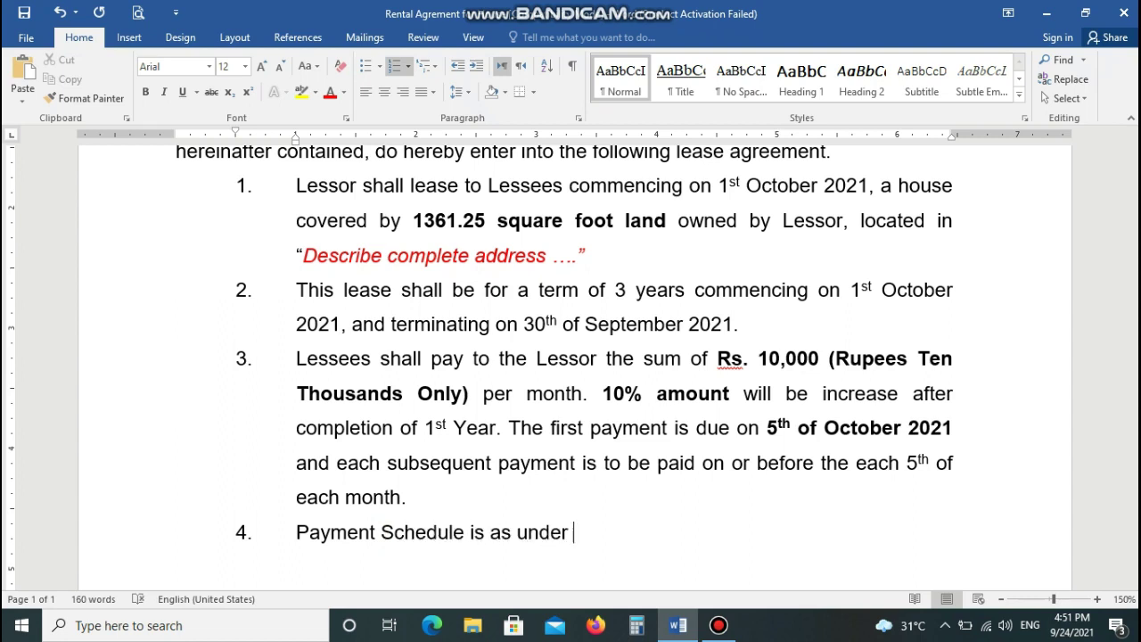
pyautogui.write(':-')
pyautogui.press('BackSpace')
pyautogui.press('Return')
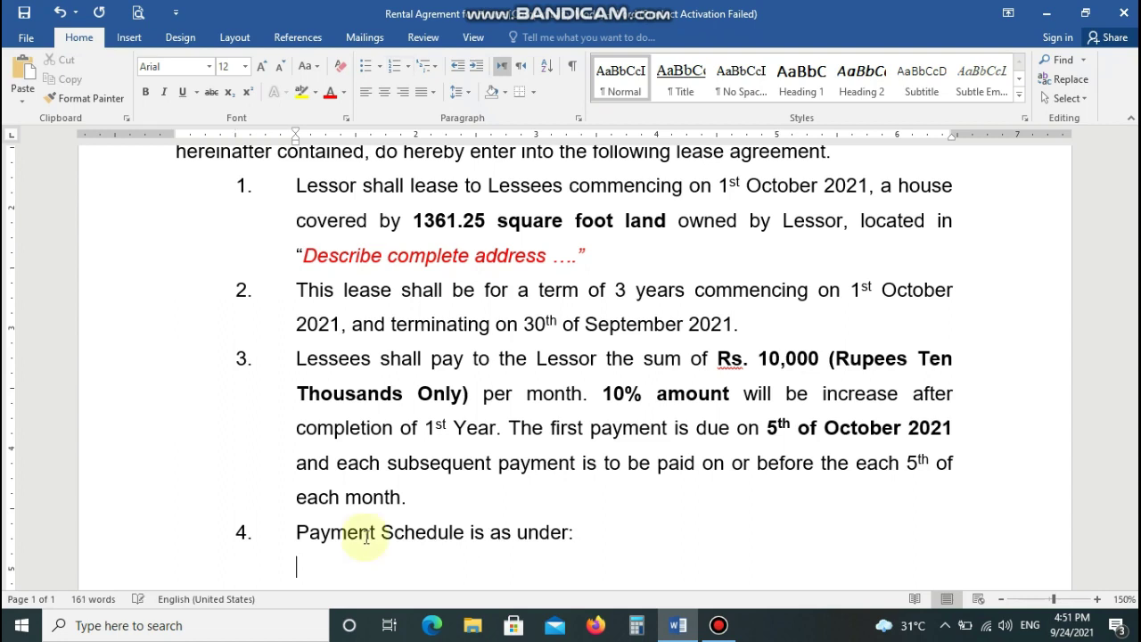
# - Add indented sub-items a and b: 2022 monthly rent Rs. 10,000.00 and 2023 monthly rent Rs. 11,000.00
pyautogui.write('a.')
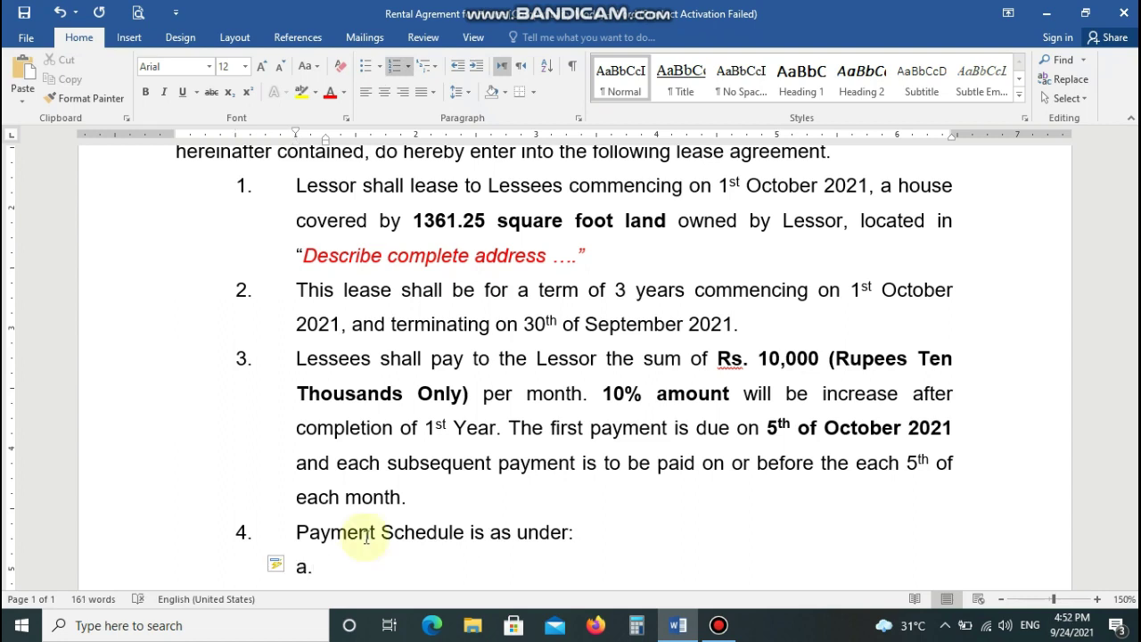
pyautogui.moveTo(296, 138)
pyautogui.mouseDown()
pyautogui.moveTo(311, 137)
pyautogui.moveTo(296, 132)
pyautogui.mouseUp()
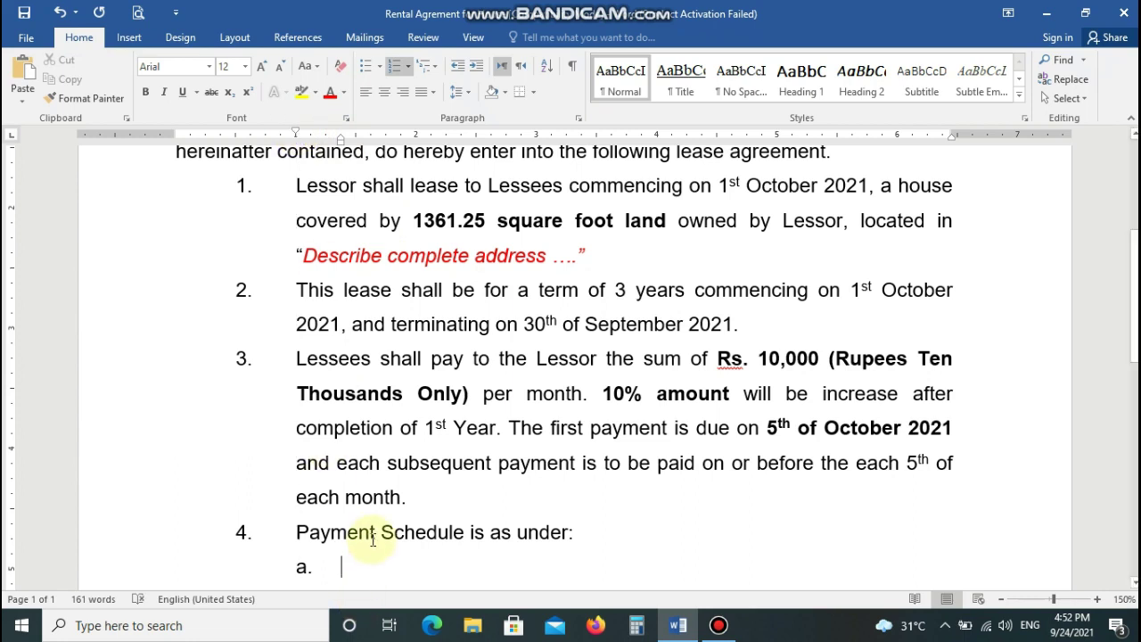
pyautogui.write('1st Year')
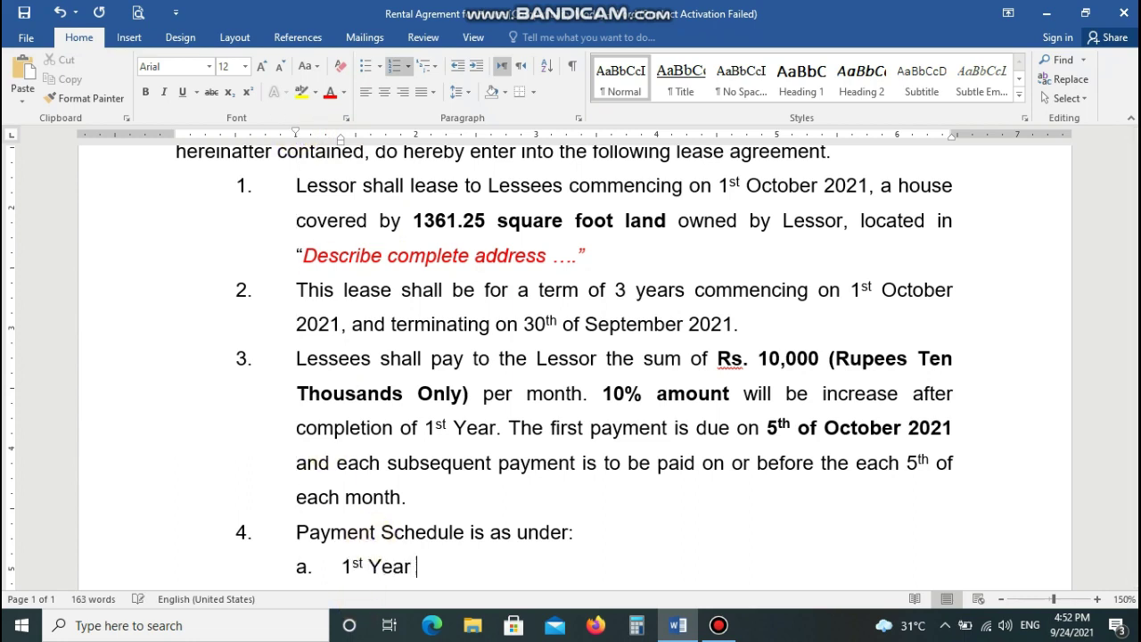
pyautogui.write('2022')
pyautogui.write('(Monthly ')
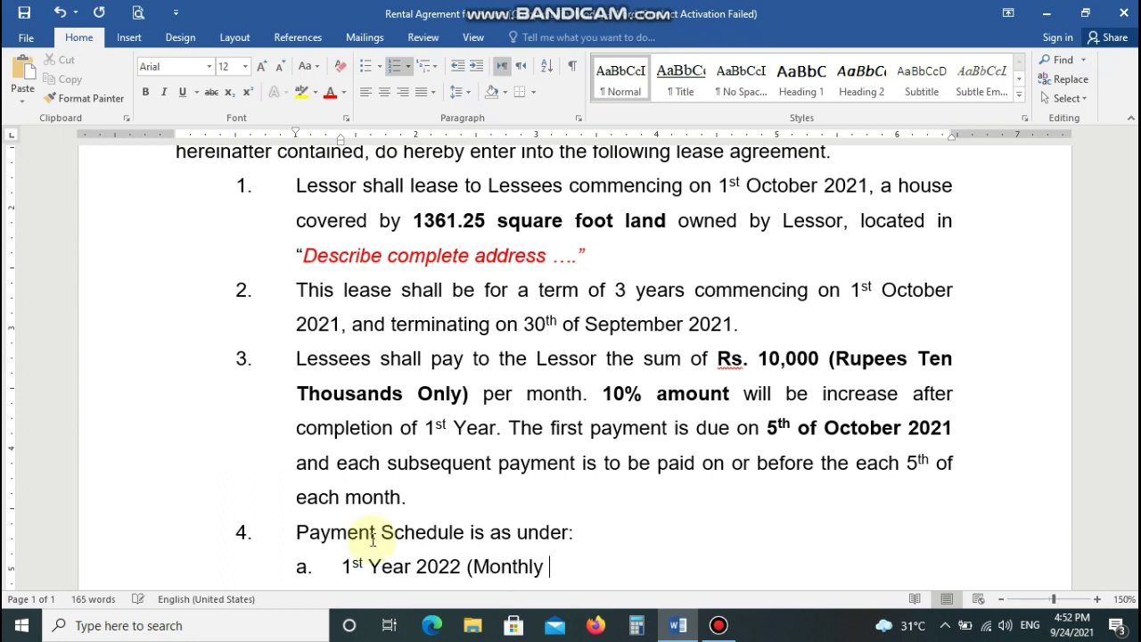
pyautogui.write('Rent)')
pyautogui.write('- Rs')
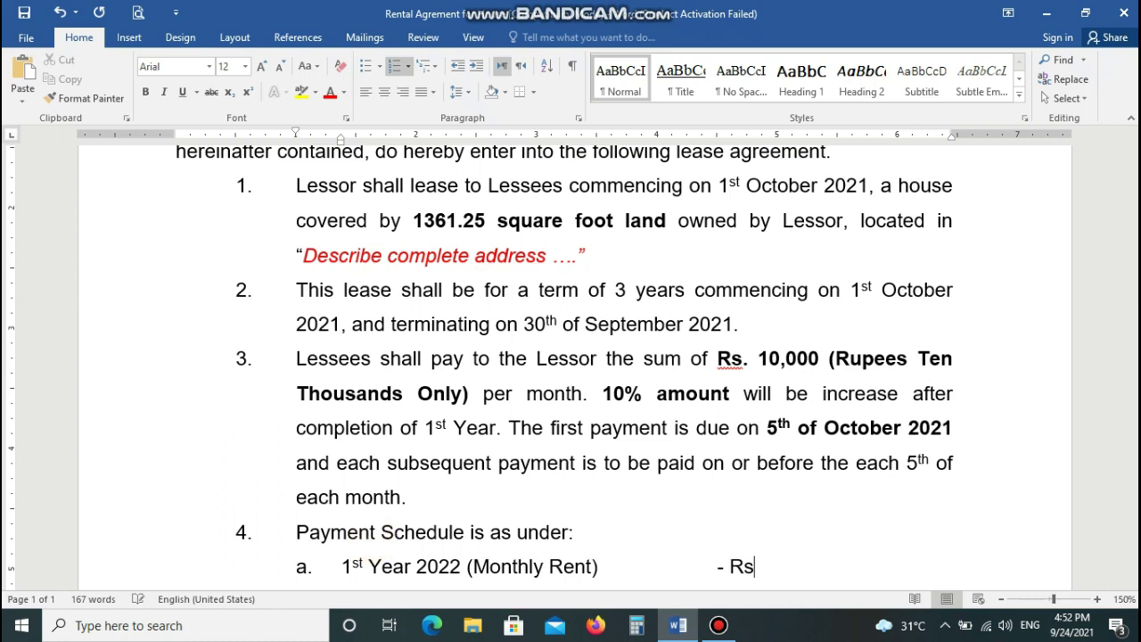
pyautogui.write(' 100')
pyautogui.write('000.00')
pyautogui.press('Return')
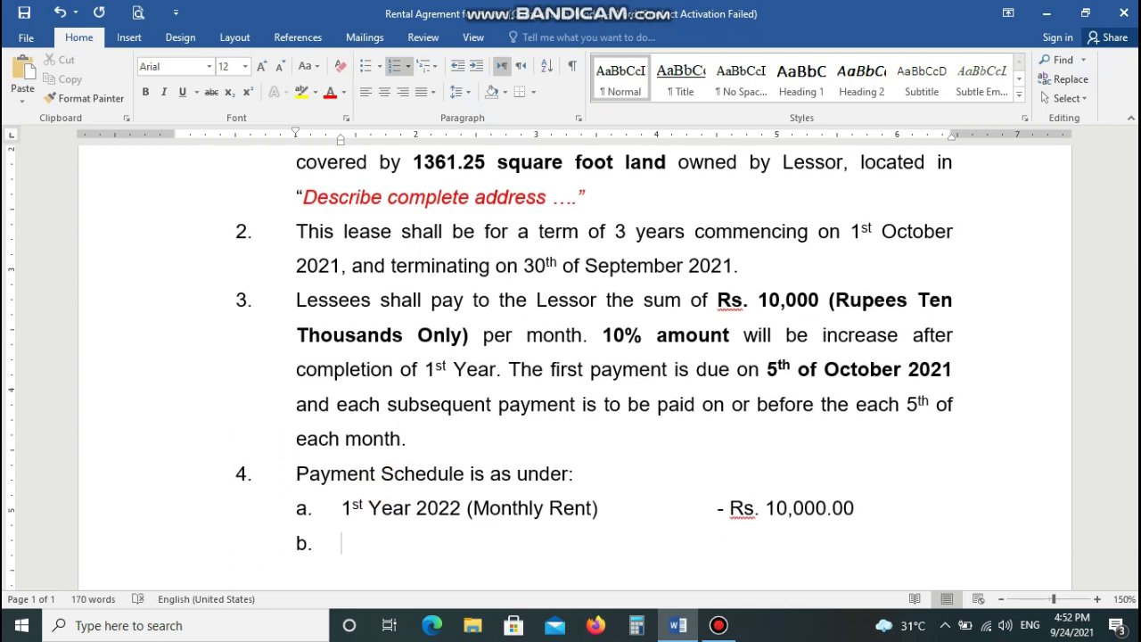
pyautogui.write('2nd Year ')
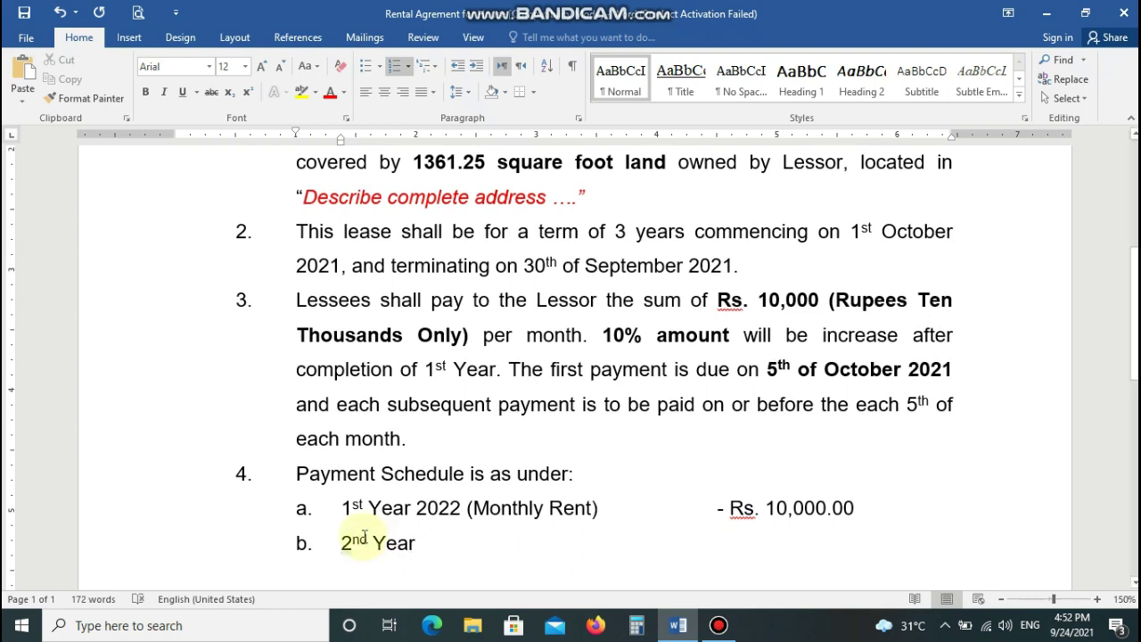
pyautogui.write('2023 ')
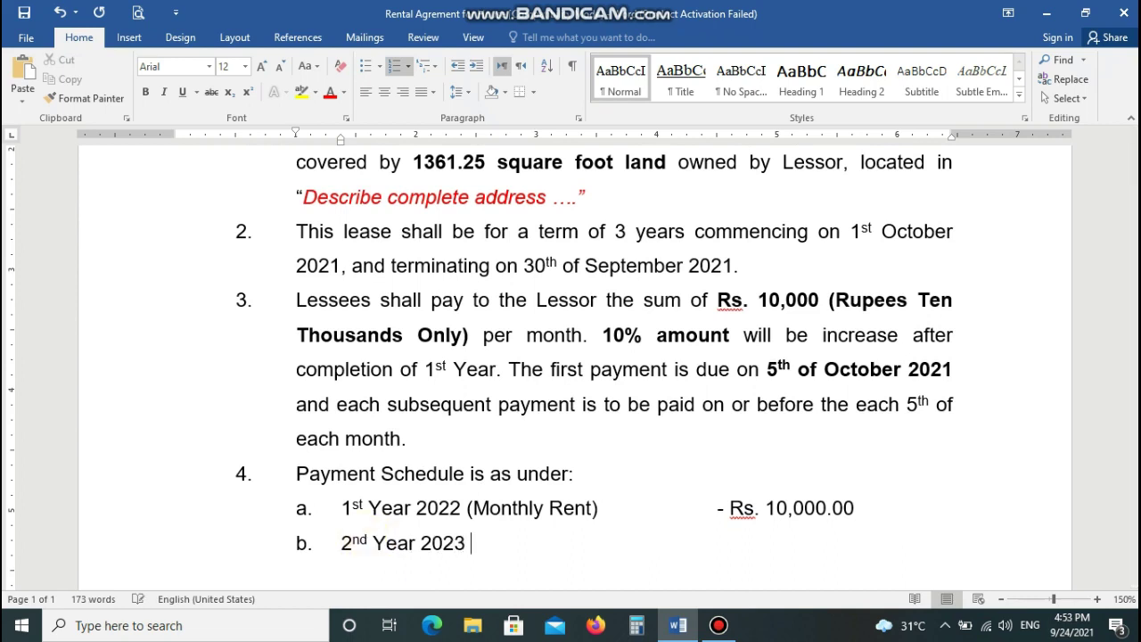
pyautogui.write('(Monthly')
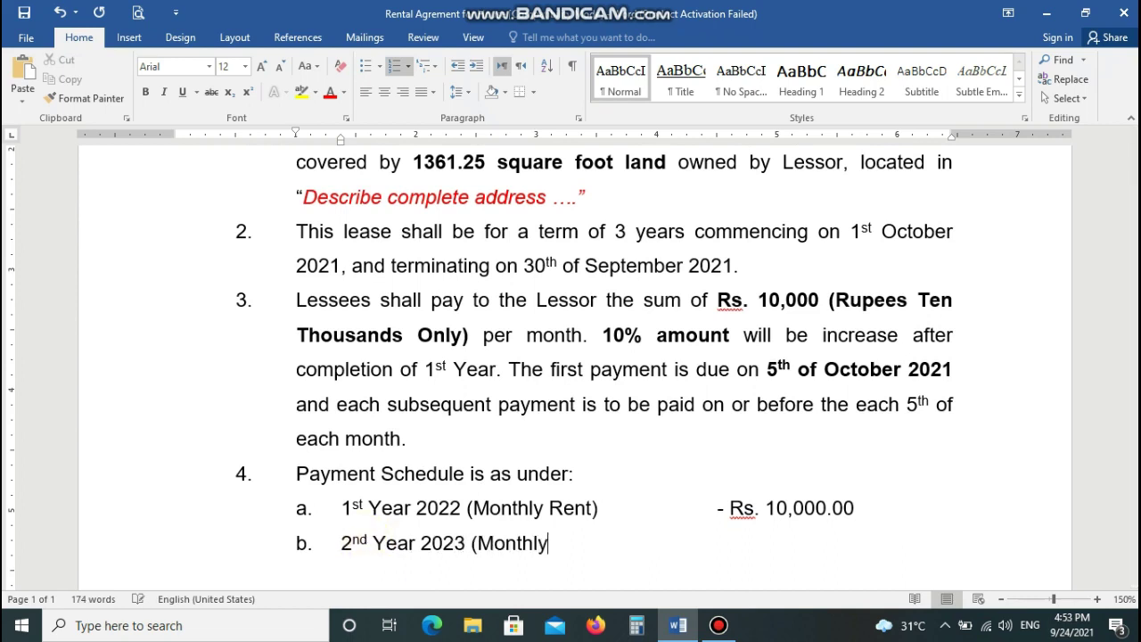
pyautogui.write(' Rent')
pyautogui.press('BackSpace')
pyautogui.write(') ')
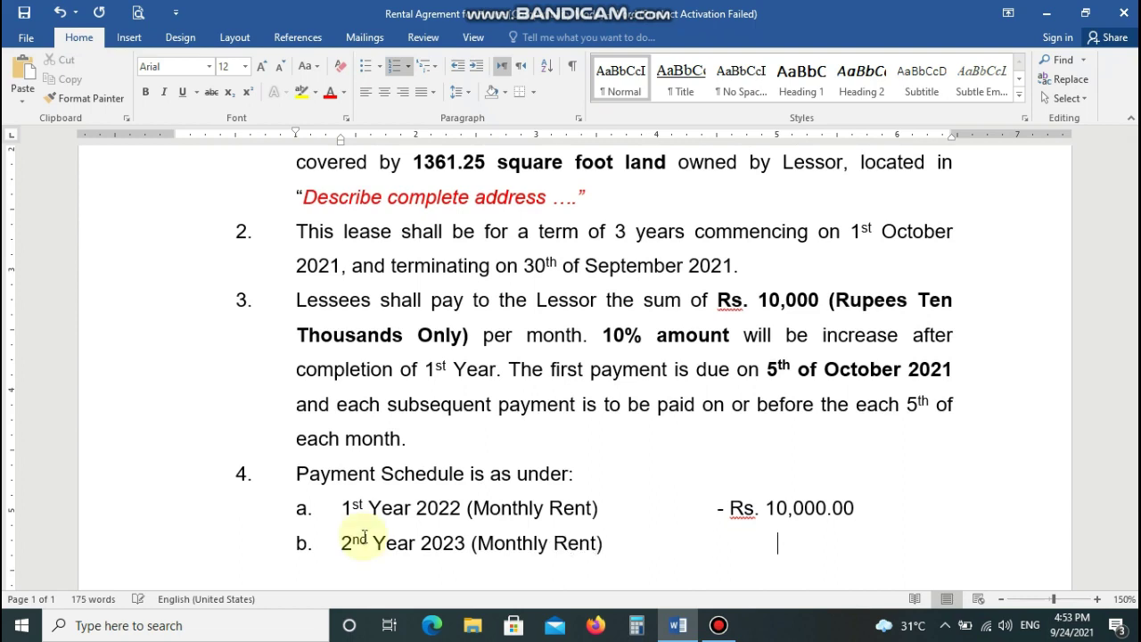
pyautogui.write('- Rs. 11')
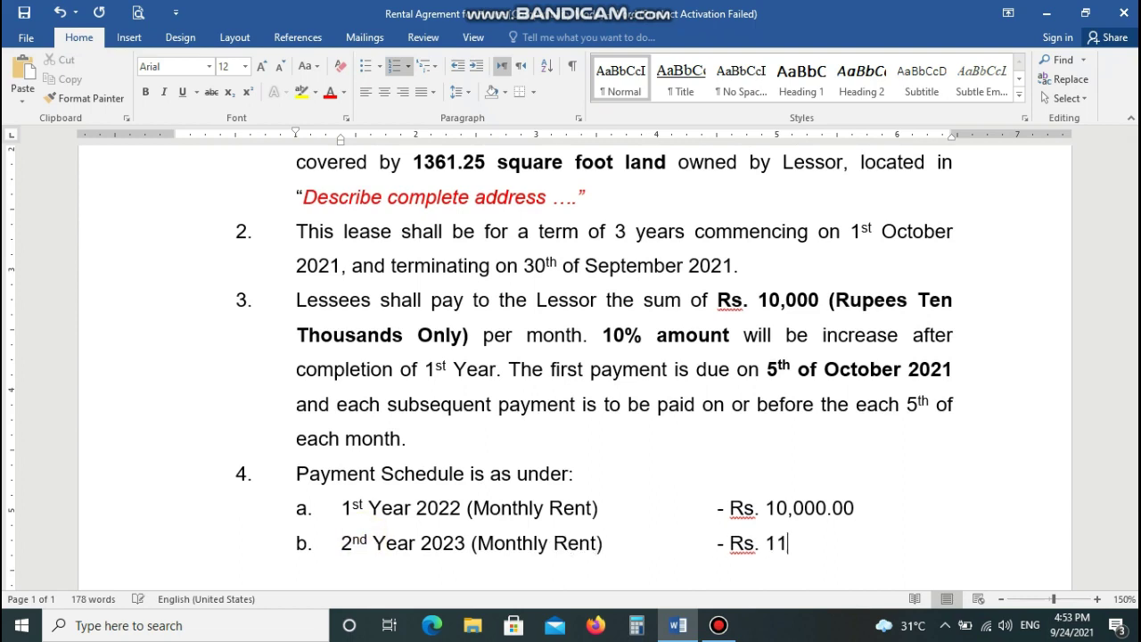
pyautogui.write(',000.00')
# - Add sub-item c, 3rd Year 2024 (Monthly Rent) at Rs. 12,100.00, and end the lettered list
pyautogui.press('Return')
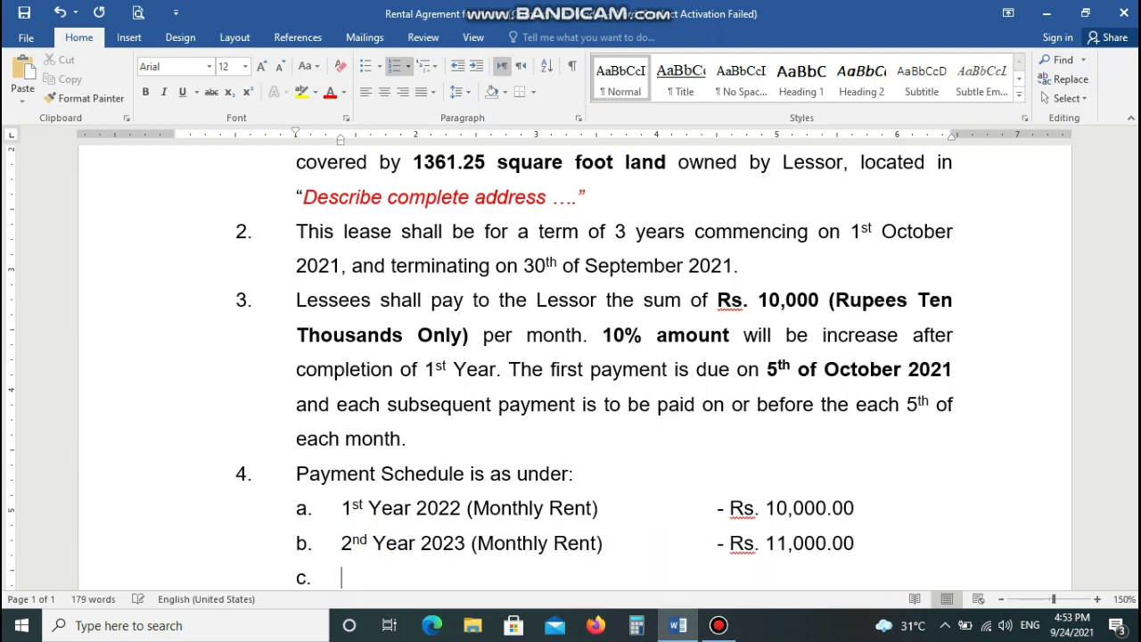
pyautogui.write('3rd Year 202')
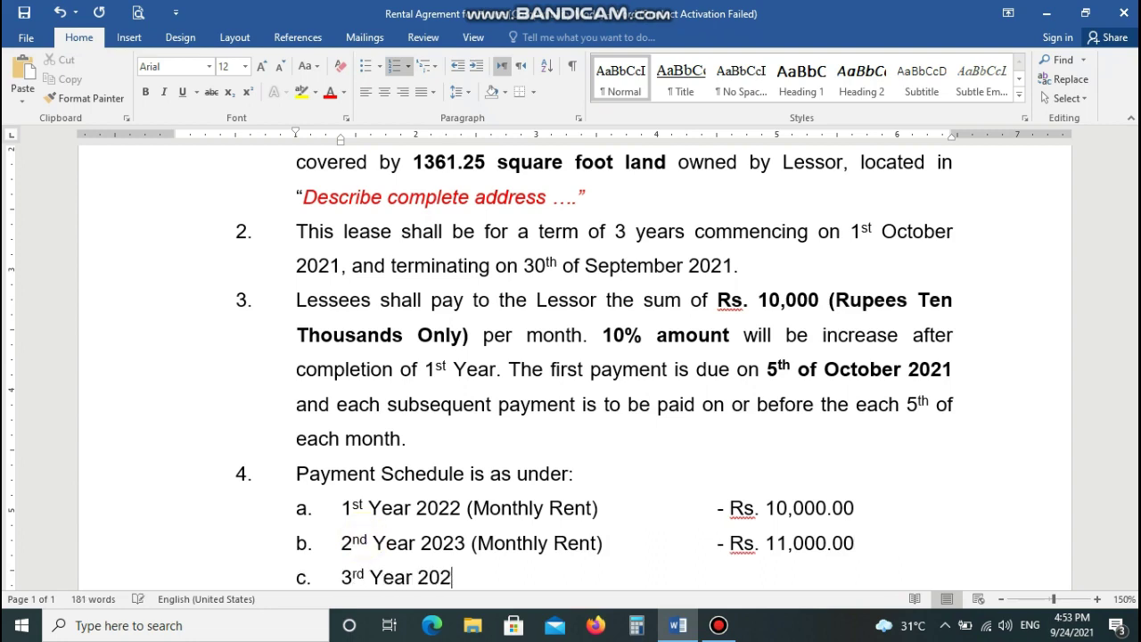
pyautogui.write('4 (Monthly Ren')
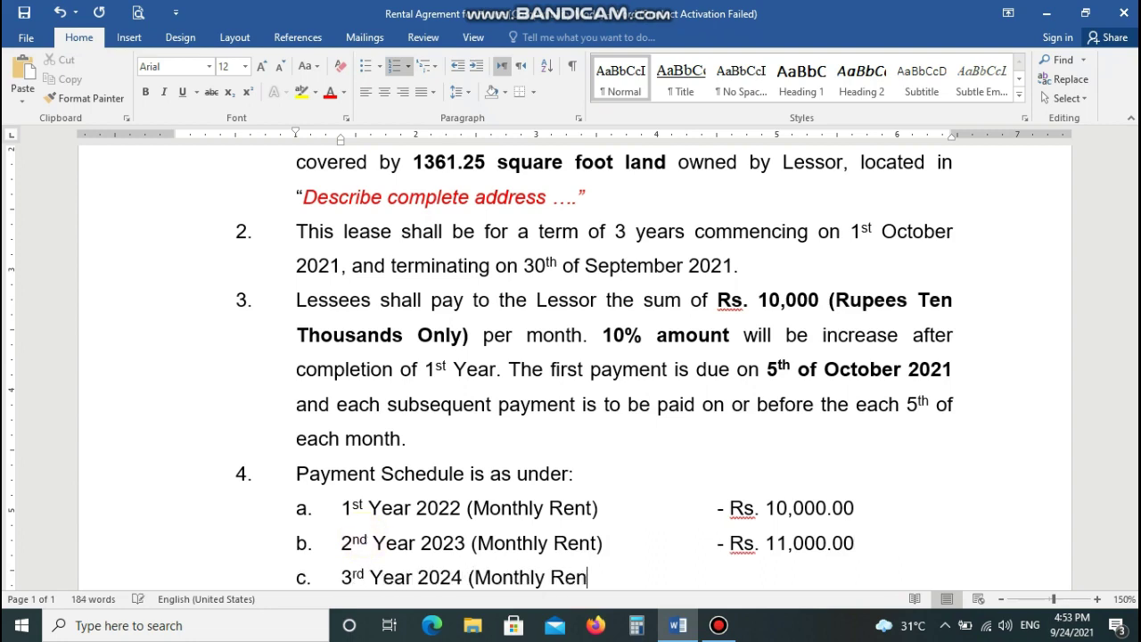
pyautogui.write('t)')
pyautogui.press('Tab')
pyautogui.press('Tab')
pyautogui.write('- ')
pyautogui.write('Rs. 11')
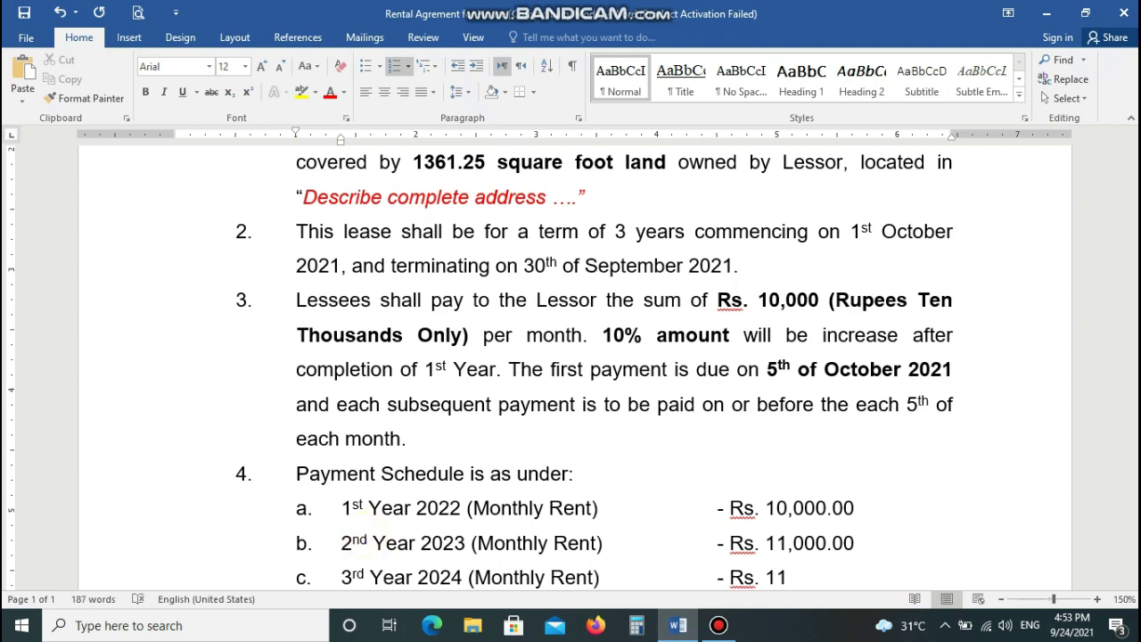
pyautogui.press('BackSpace')
pyautogui.write('2,100.00')
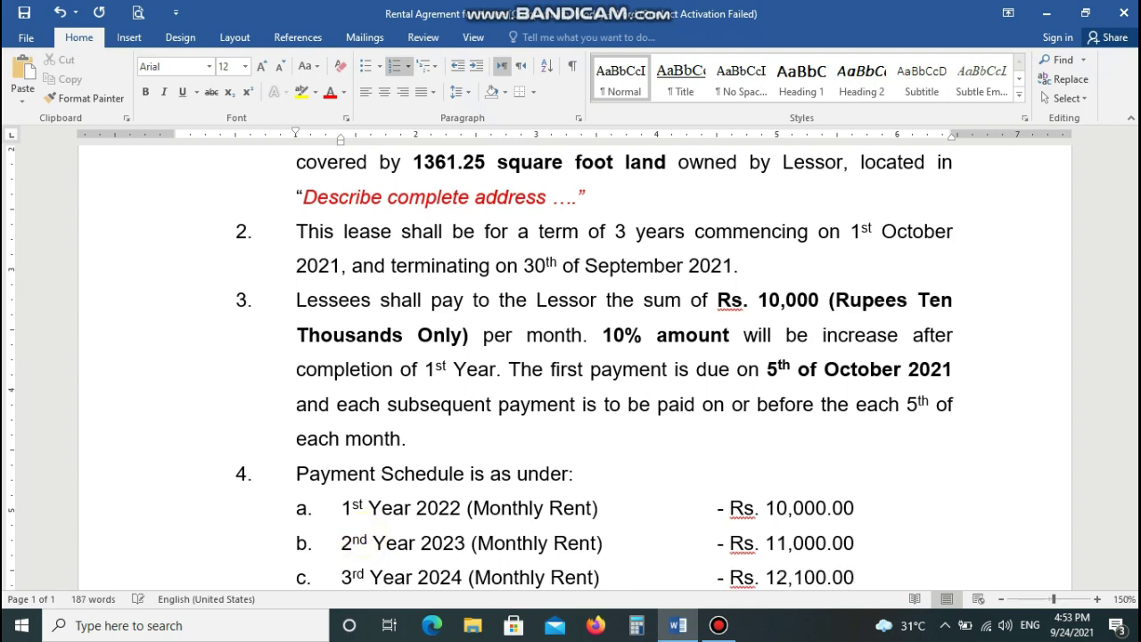
pyautogui.press('Return')
pyautogui.press('BackSpace')
pyautogui.press('BackSpace')
# - Start numbered clause 5 with the heading 'Utilities' and 'Tenant is responsible for payment of all'
pyautogui.press('Tab')
pyautogui.write('5')
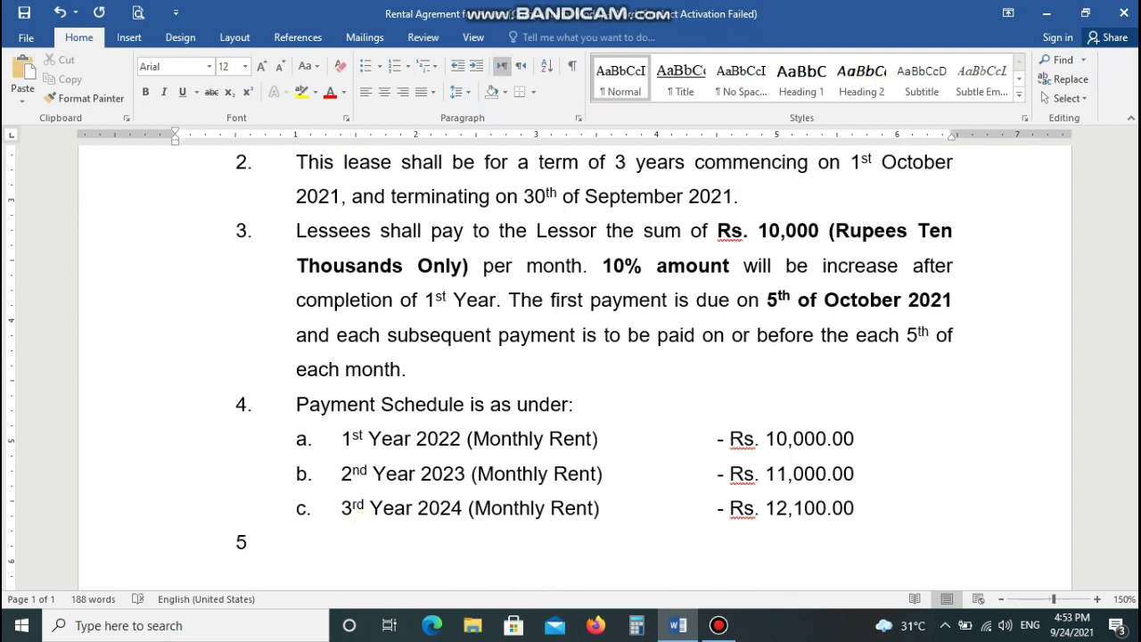
pyautogui.press('Tab')
pyautogui.write('Utili')
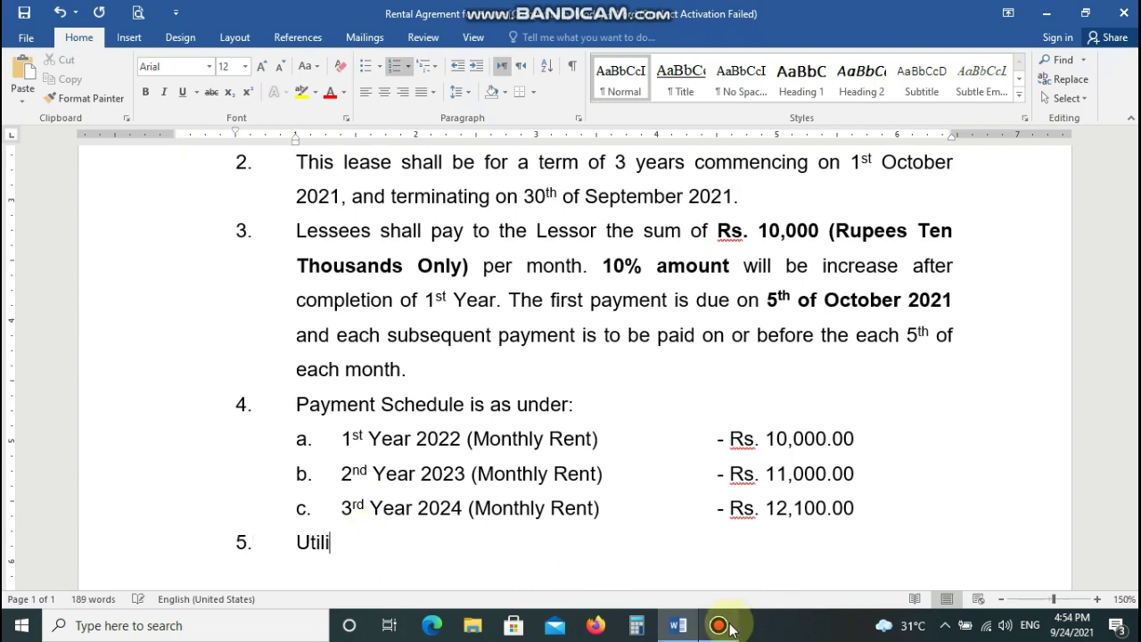
pyautogui.write('ty')
pyautogui.press('BackSpace')
pyautogui.write('ies ')
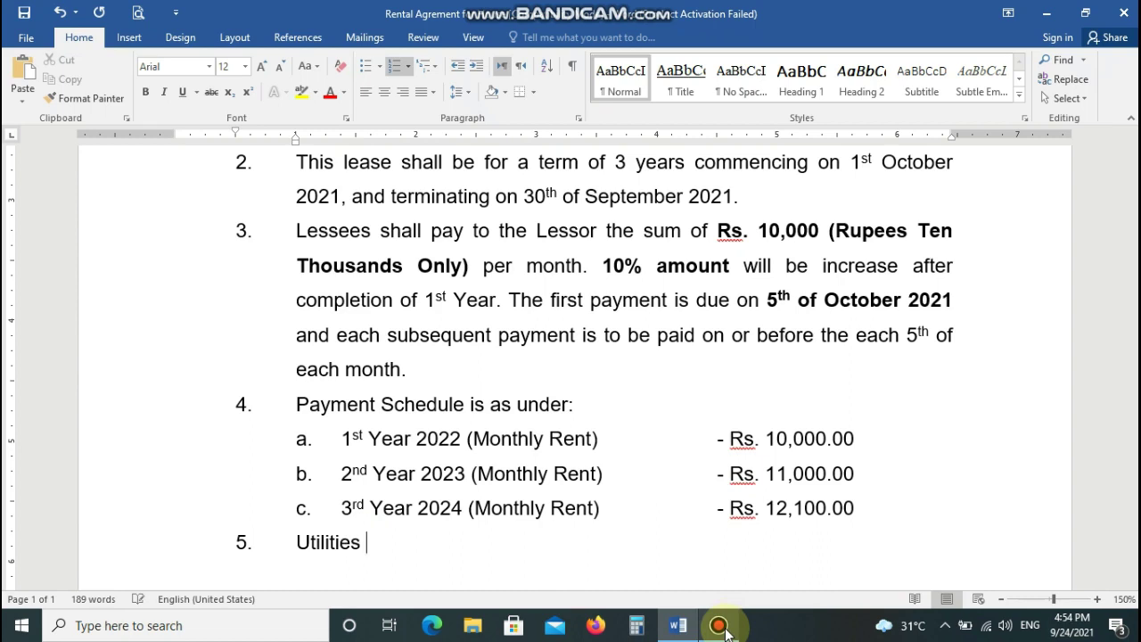
pyautogui.write('Ten')
pyautogui.write('ant ')
pyautogui.write('s respo')
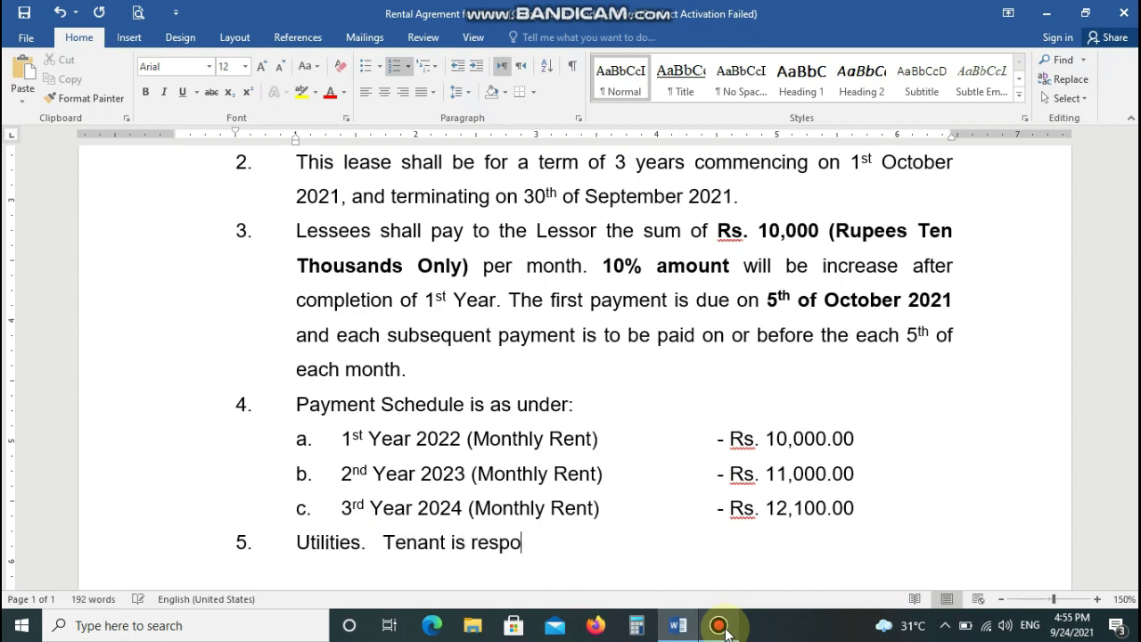
pyautogui.write('nsible for')
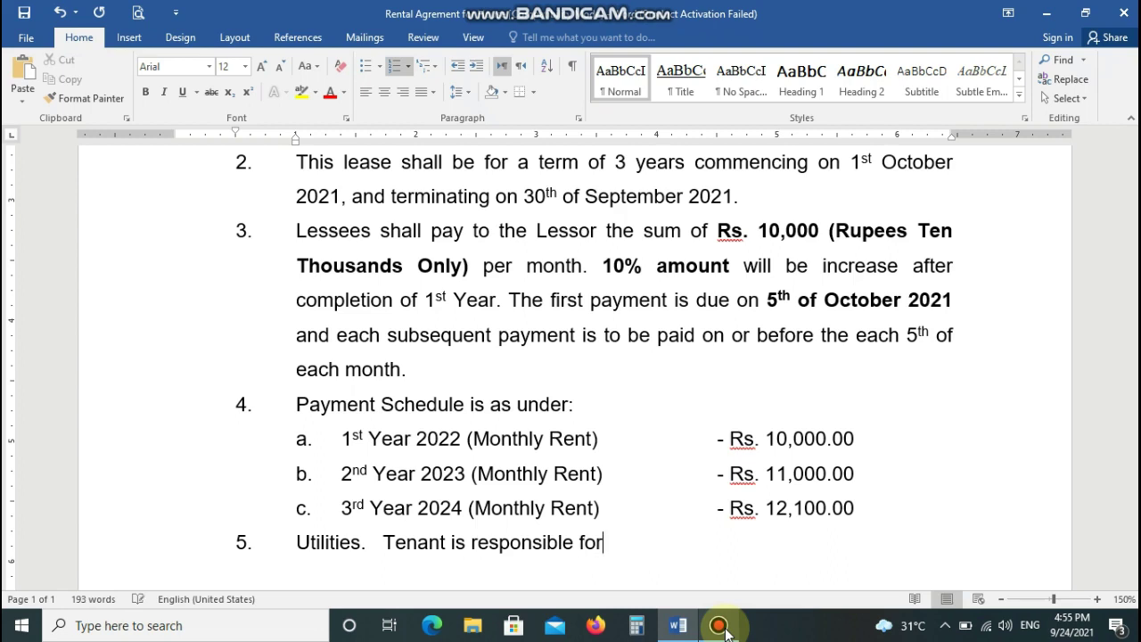
pyautogui.write(' payment ')
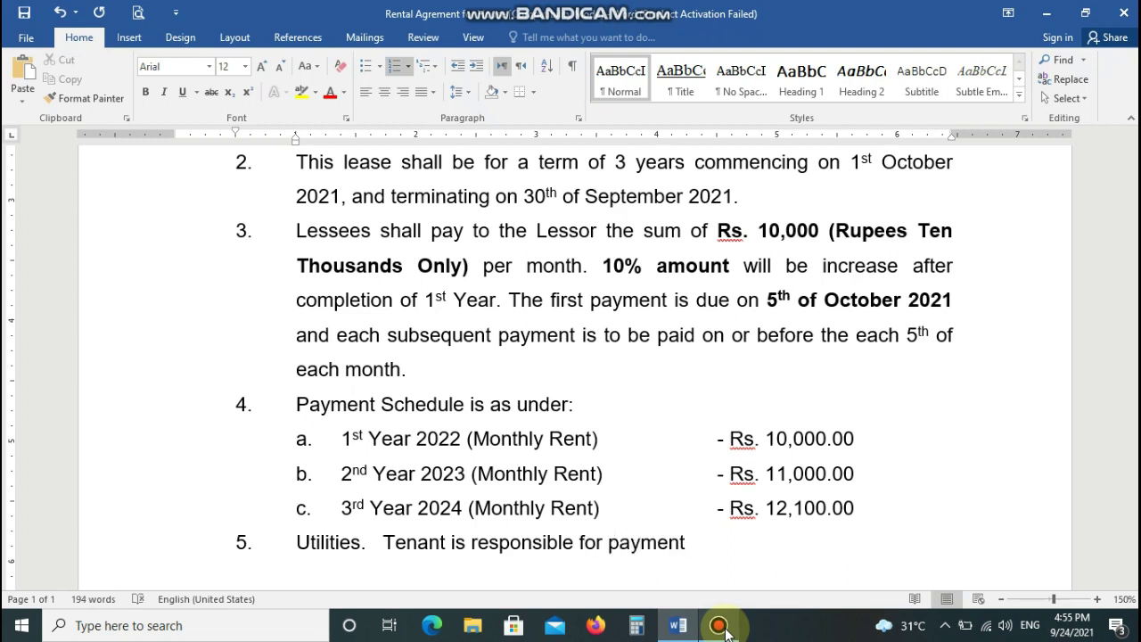
pyautogui.write('of all')
pyautogui.write('utility')
# - Finish clause 5 with 'utility and other services for the premises.' and begin clause 6
pyautogui.press('BackSpace')
pyautogui.press('BackSpace')
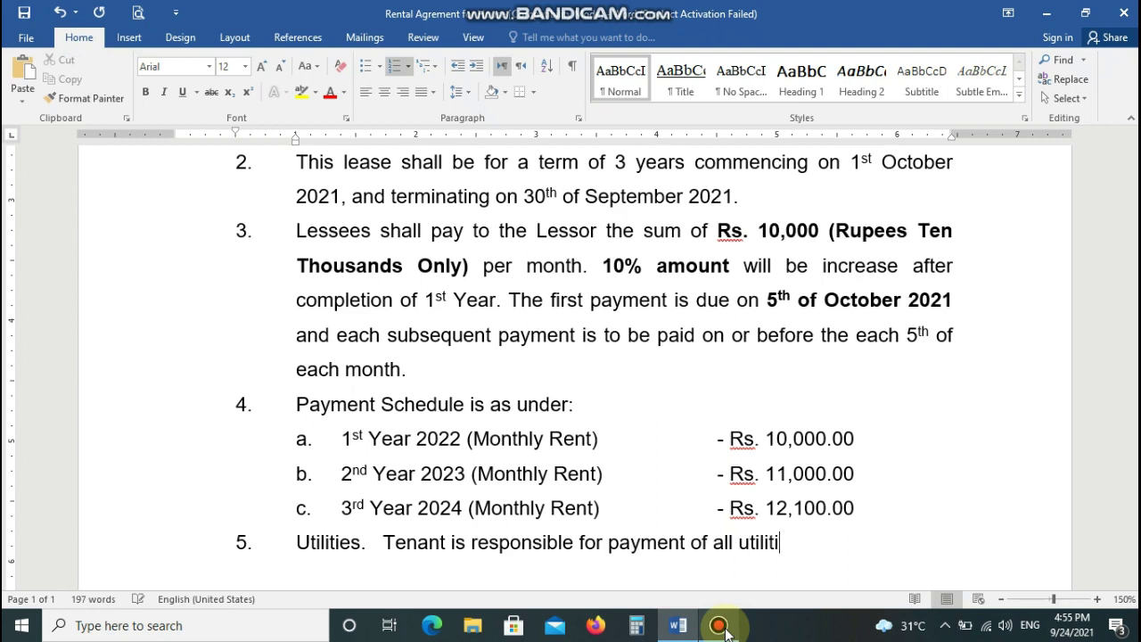
pyautogui.write('ties')
pyautogui.press('BackSpace')
pyautogui.press('BackSpace')
pyautogui.press('BackSpace')
pyautogui.write('y and other ')
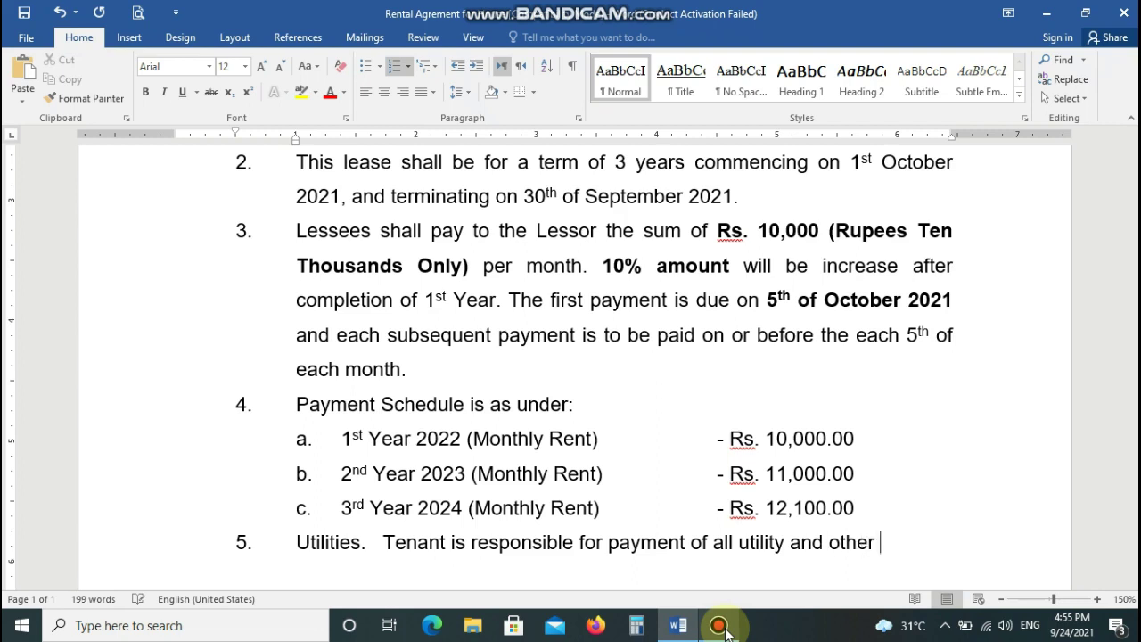
pyautogui.write('service')
pyautogui.write('s ')
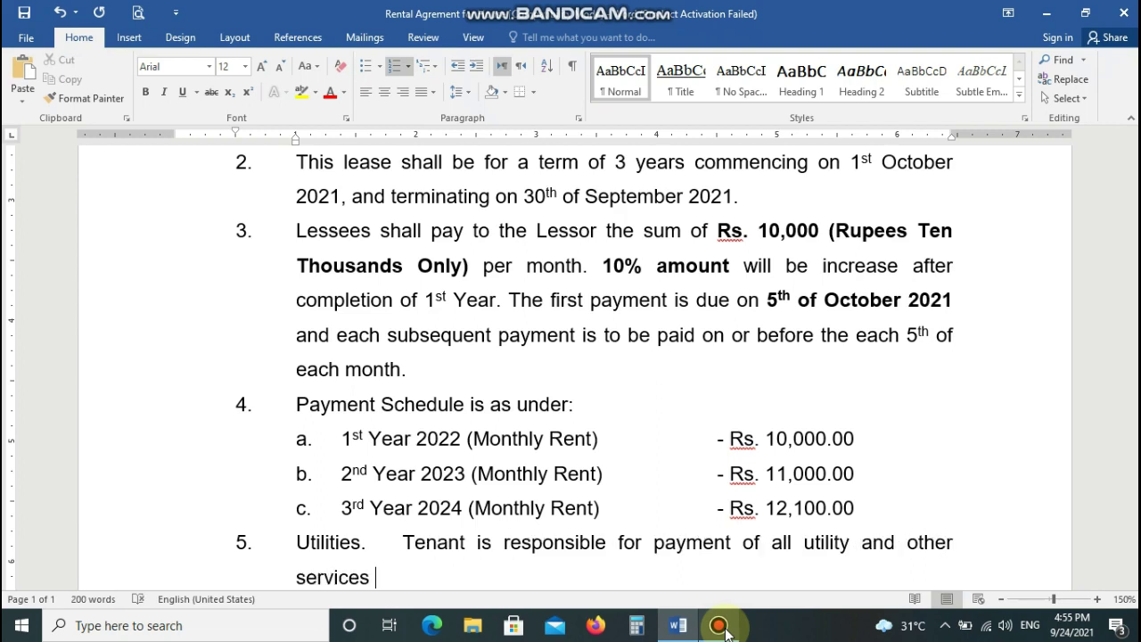
pyautogui.write('for the pre')
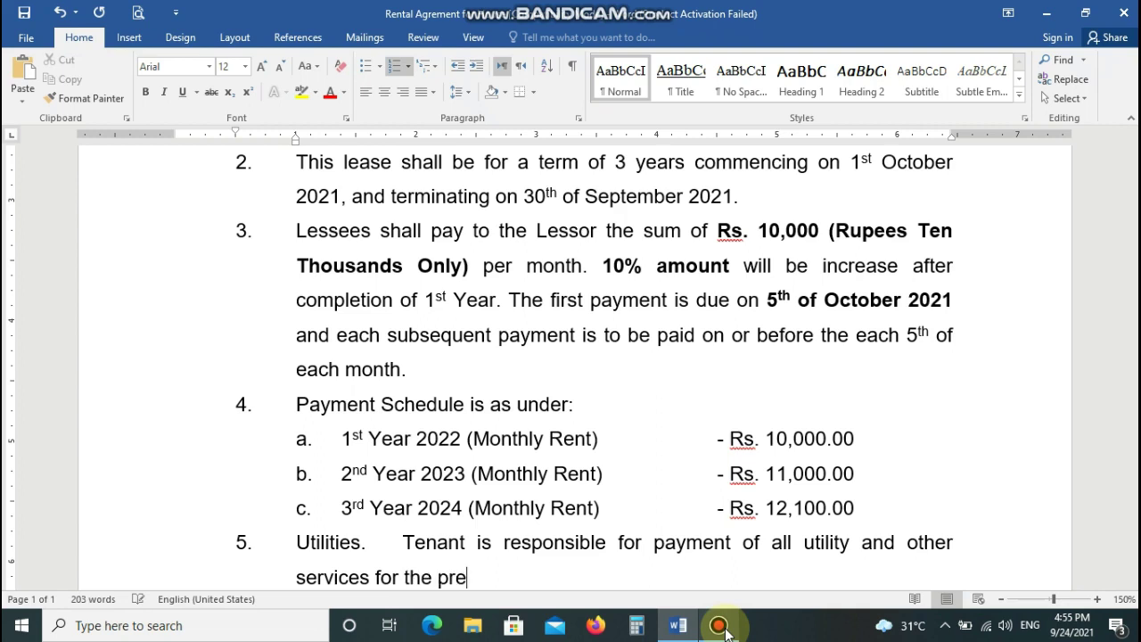
pyautogui.write('miss')
pyautogui.press('BackSpace')
pyautogui.write('es')
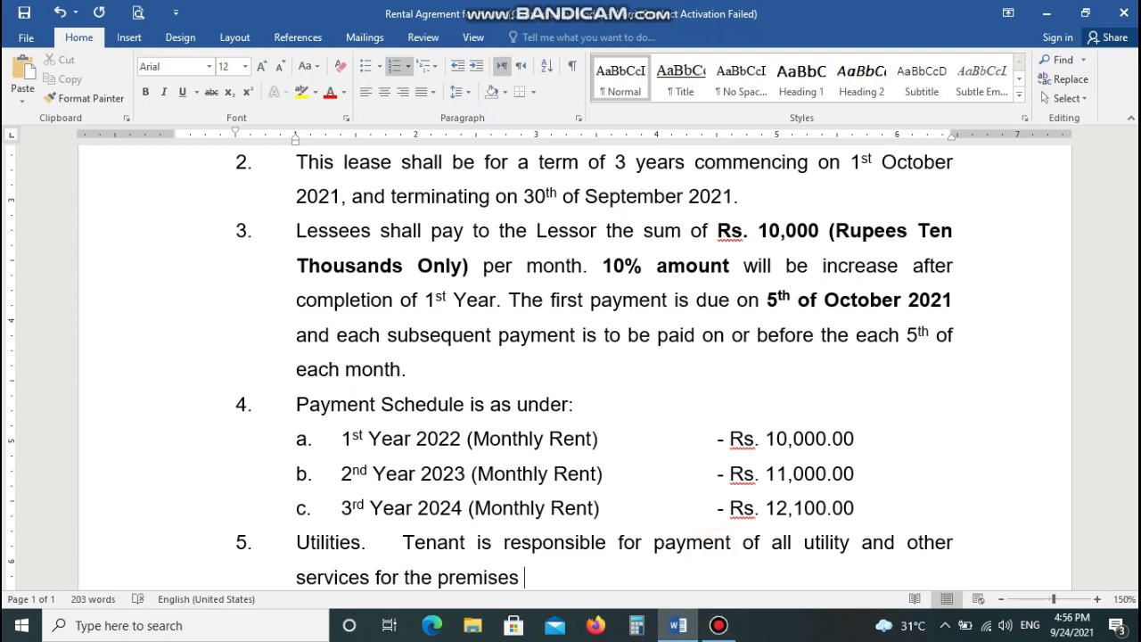
pyautogui.press('BackSpace')
pyautogui.write('.')
pyautogui.press('Return')
# - Write clause 6 'Security Deposit': Rs. 20,000.00 (Rupees Twenty Thousands Only), returned after clearing utility bills and dues
pyautogui.write('S')
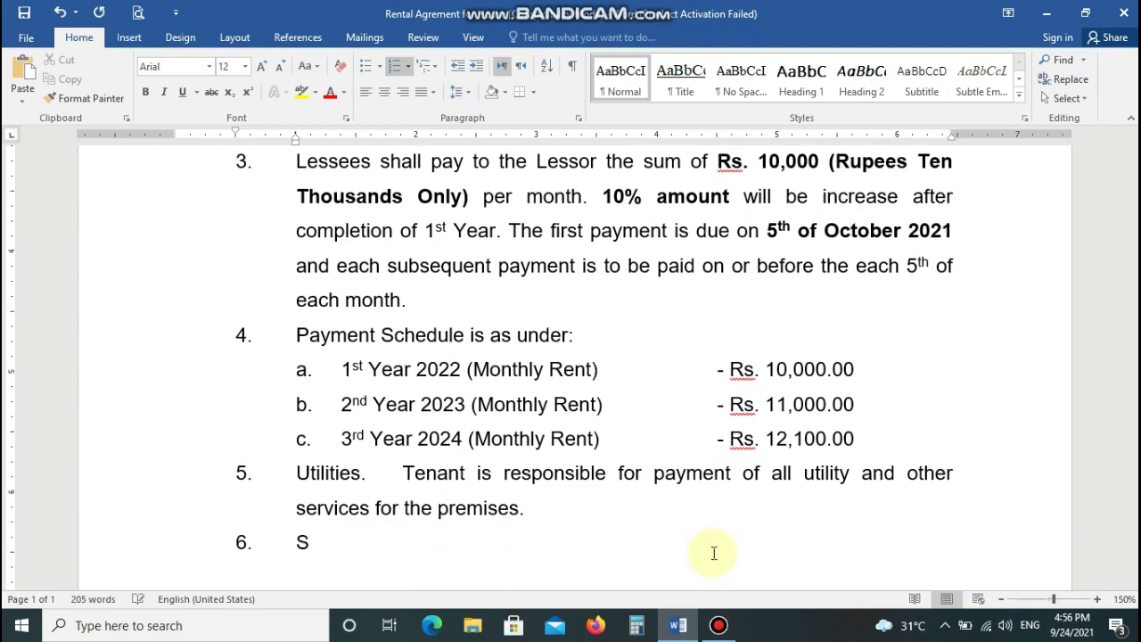
pyautogui.write('ecurity Deposite')
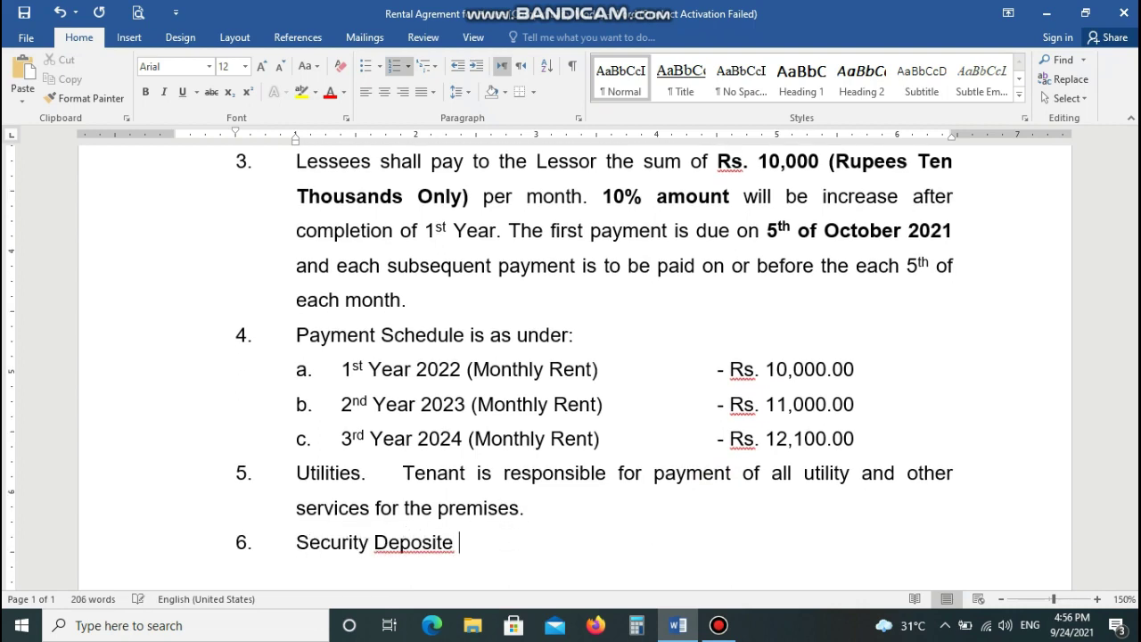
pyautogui.press('BackSpace')
pyautogui.press('BackSpace')
pyautogui.write('Upo')
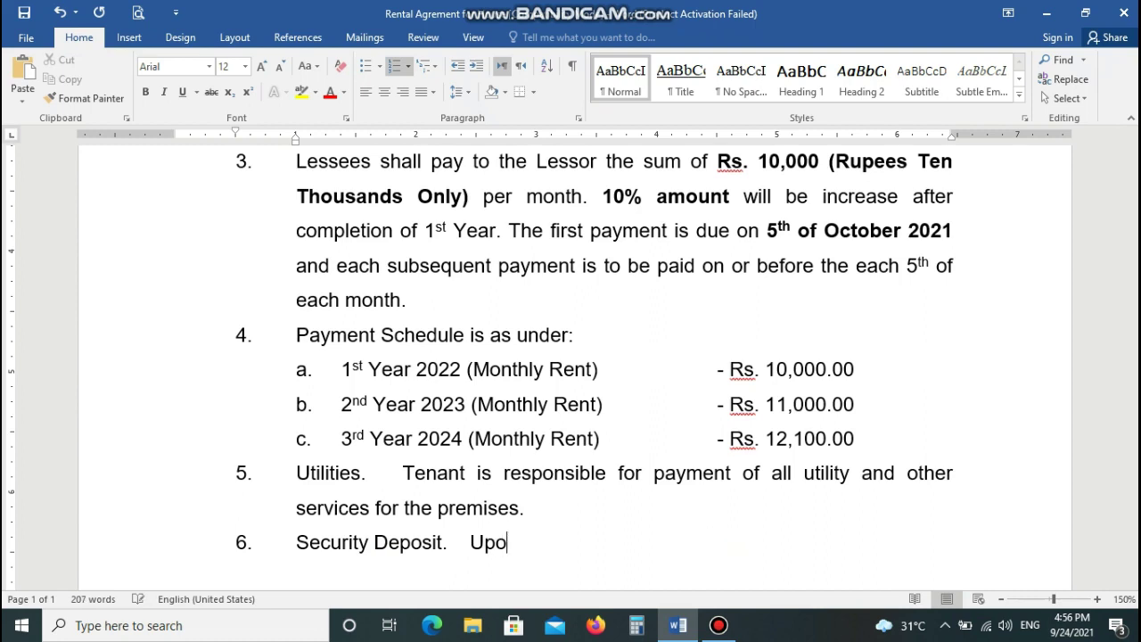
pyautogui.write('n signing ')
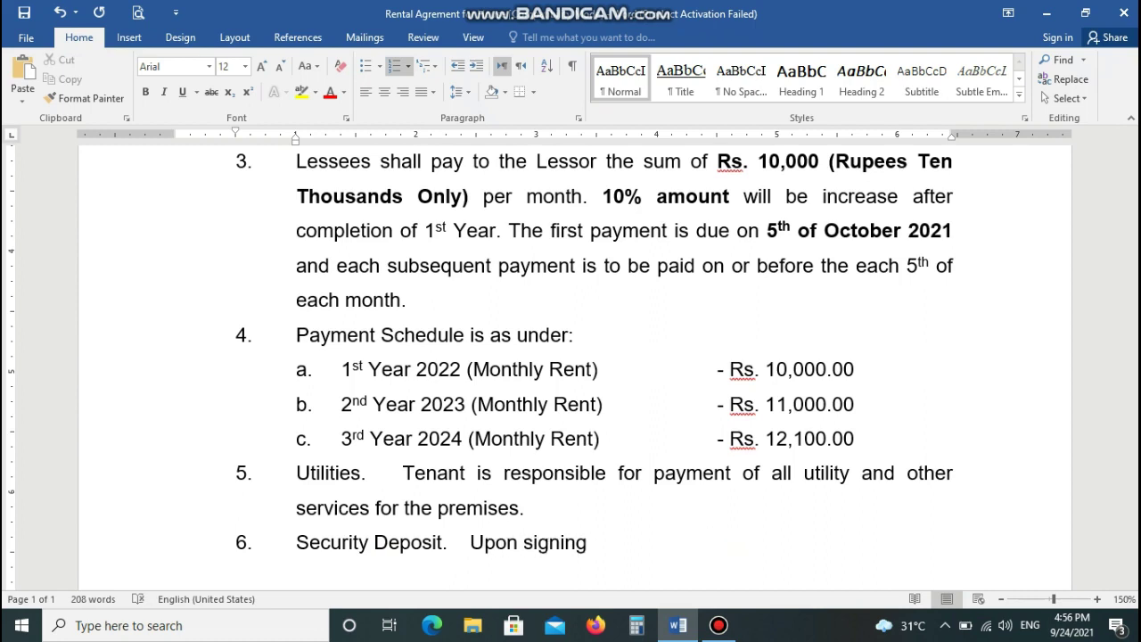
pyautogui.write('this agreement')
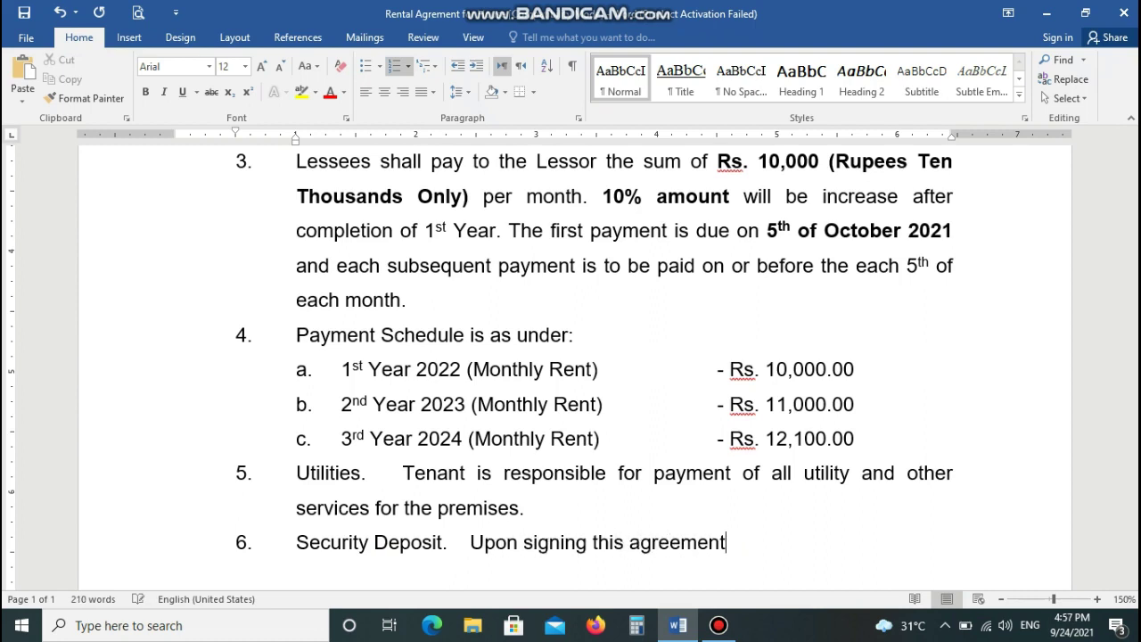
pyautogui.write(', tenant wi')
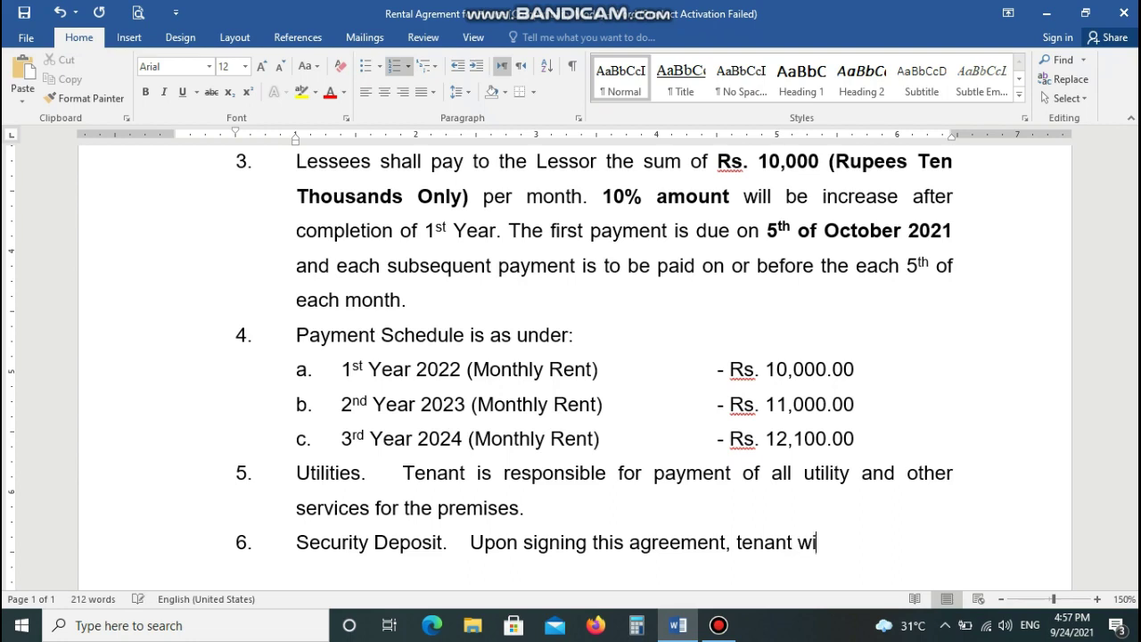
pyautogui.write('ll pay a')
pyautogui.write(' security ')
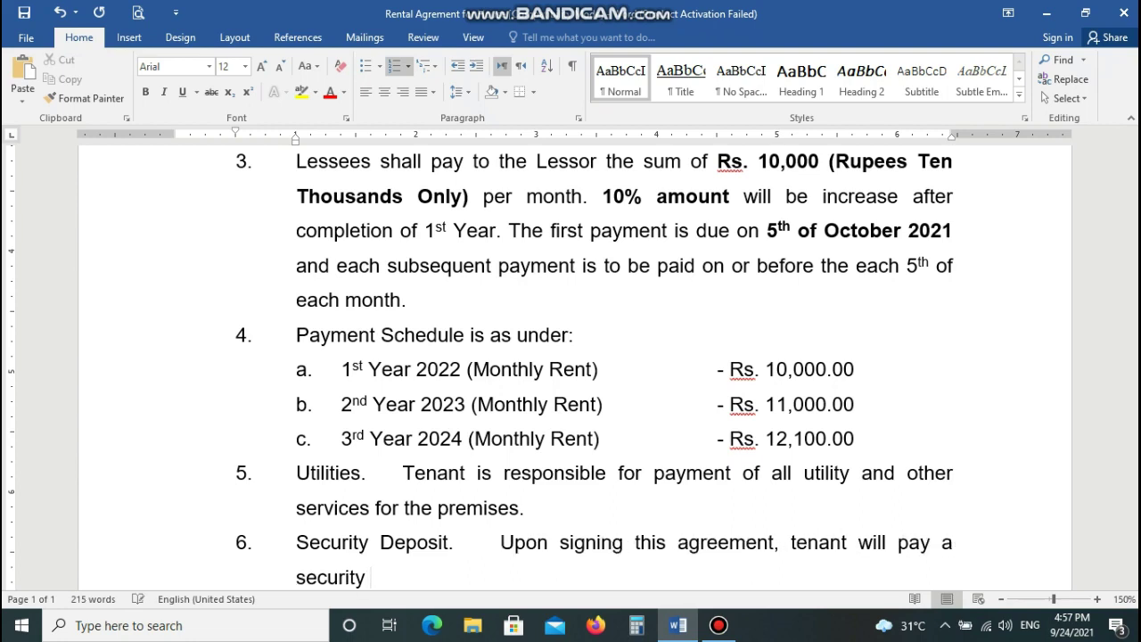
pyautogui.write('deposit i')
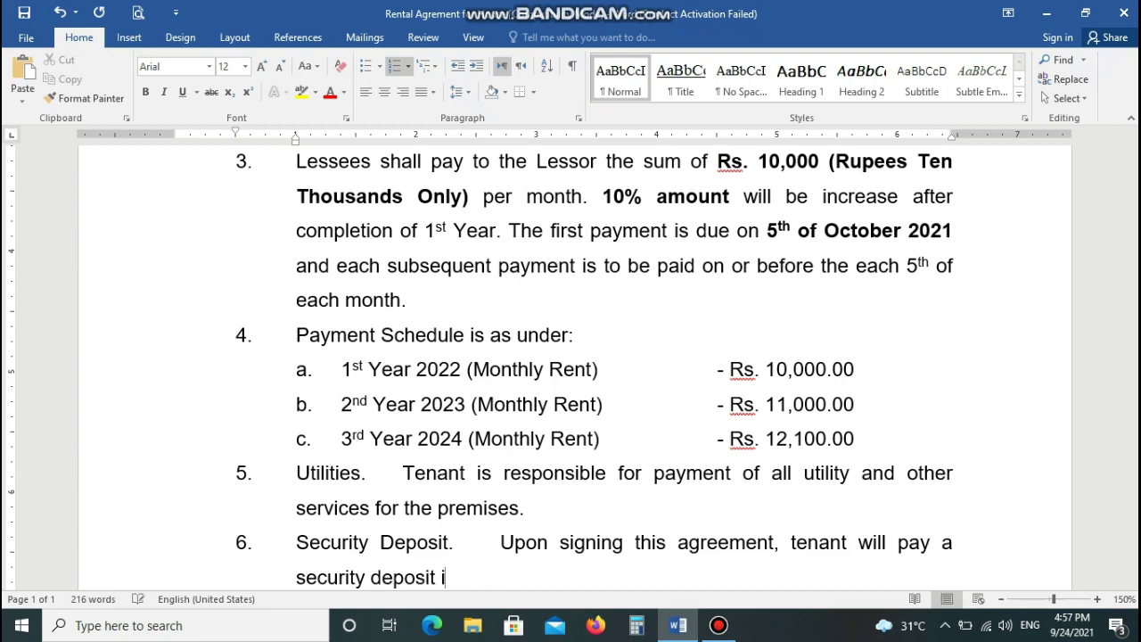
pyautogui.write('n the amount ')
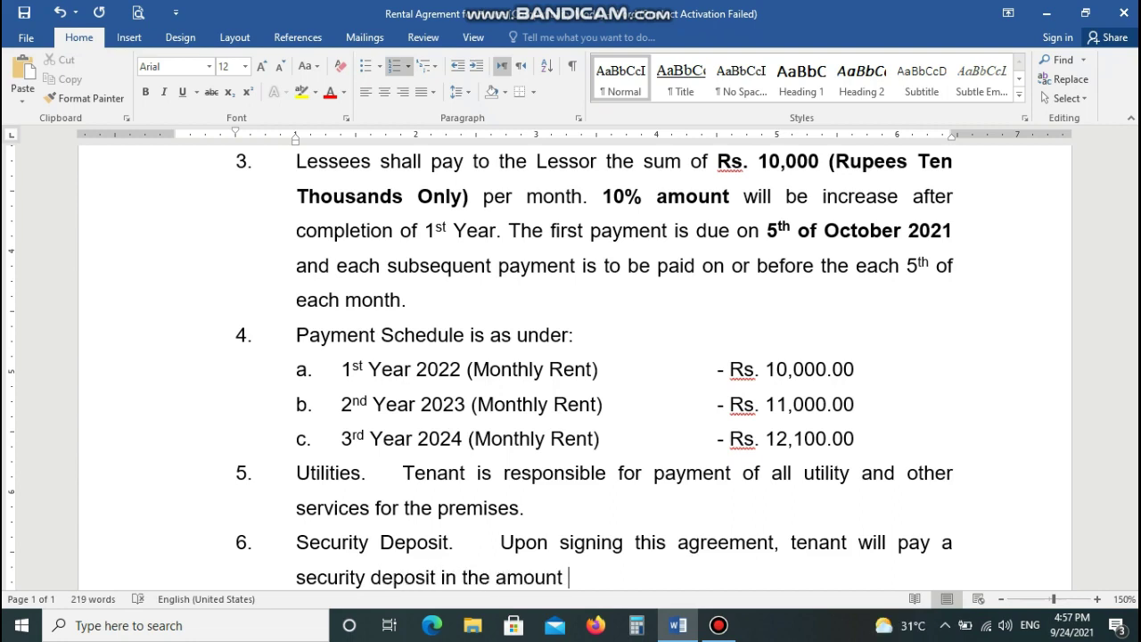
pyautogui.write('of Rs. ')
pyautogui.write('20,0')
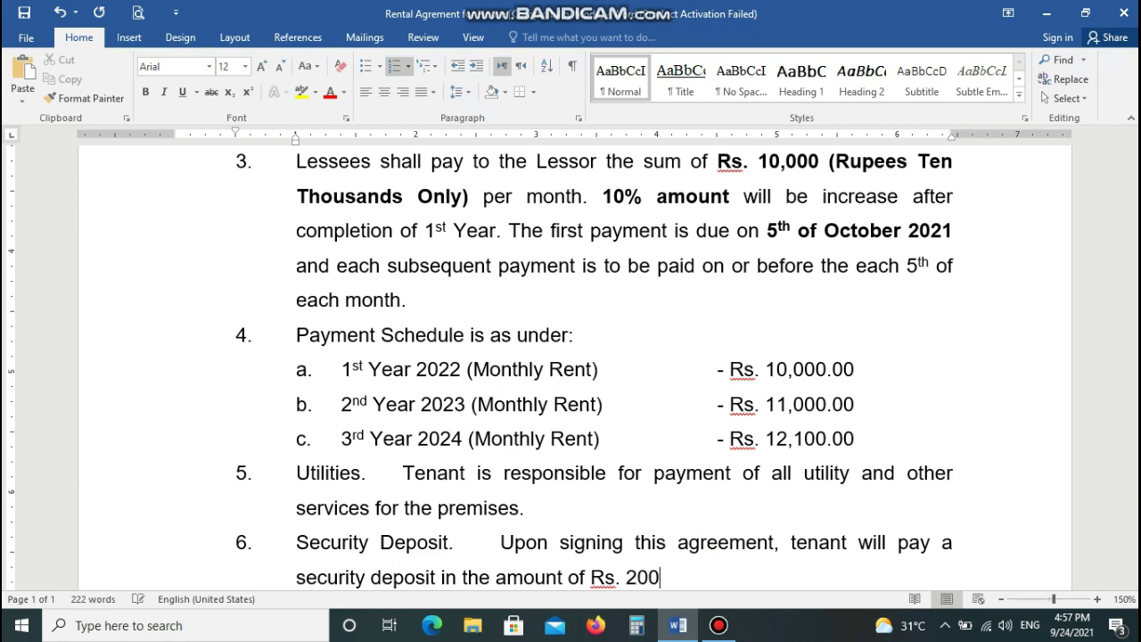
pyautogui.press('BackSpace')
pyautogui.write(',000.00 ')
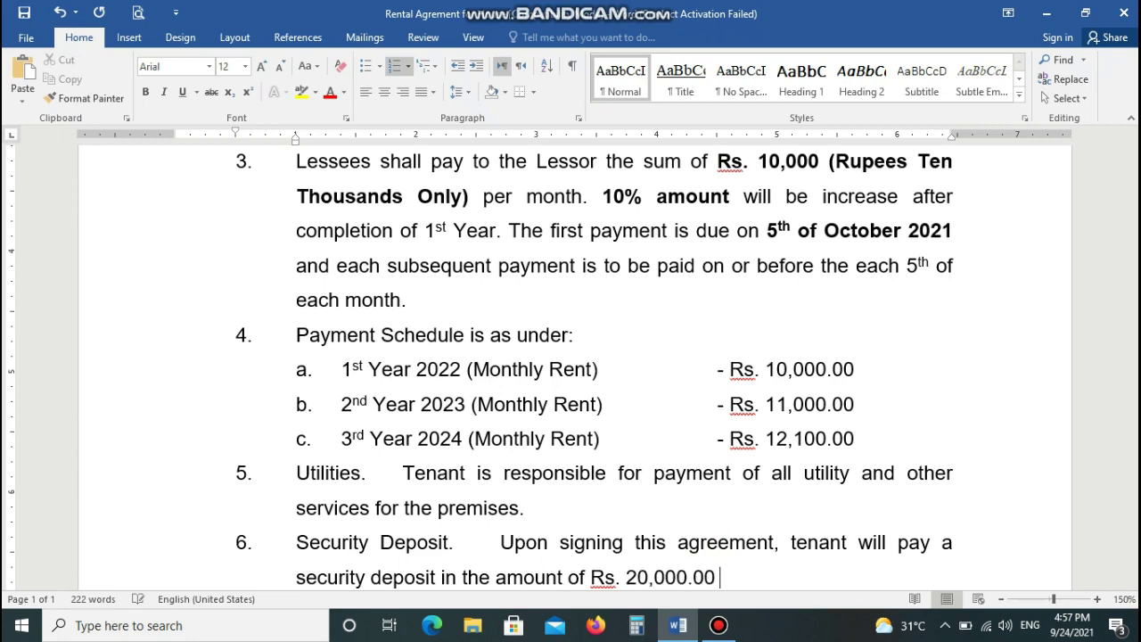
pyautogui.write('(Rupees Tw')
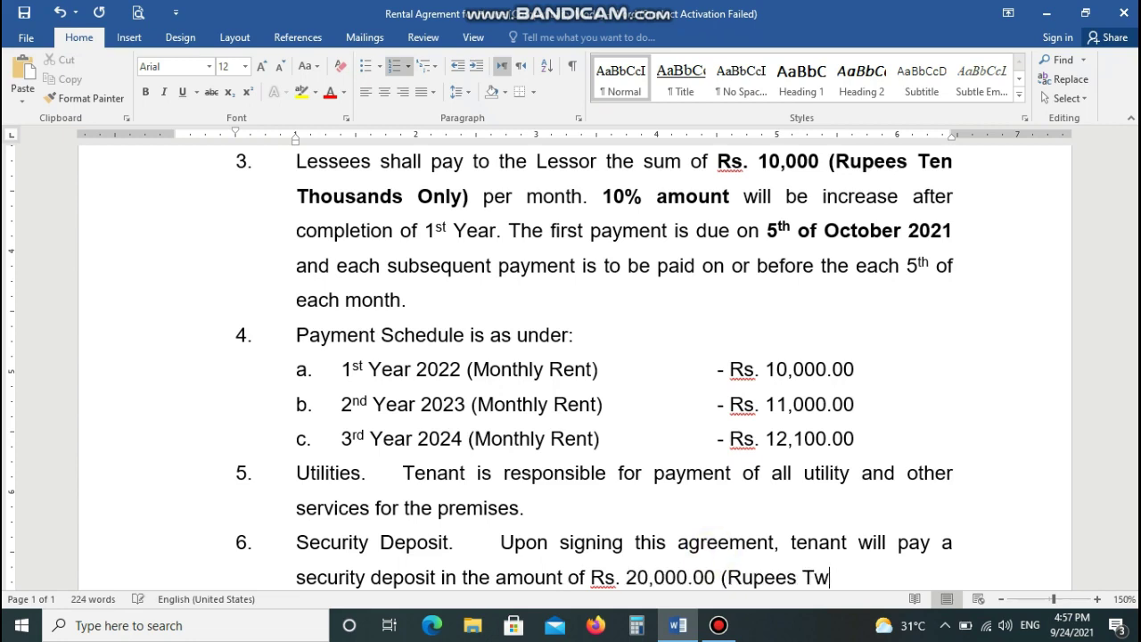
pyautogui.write('enty Thousands On')
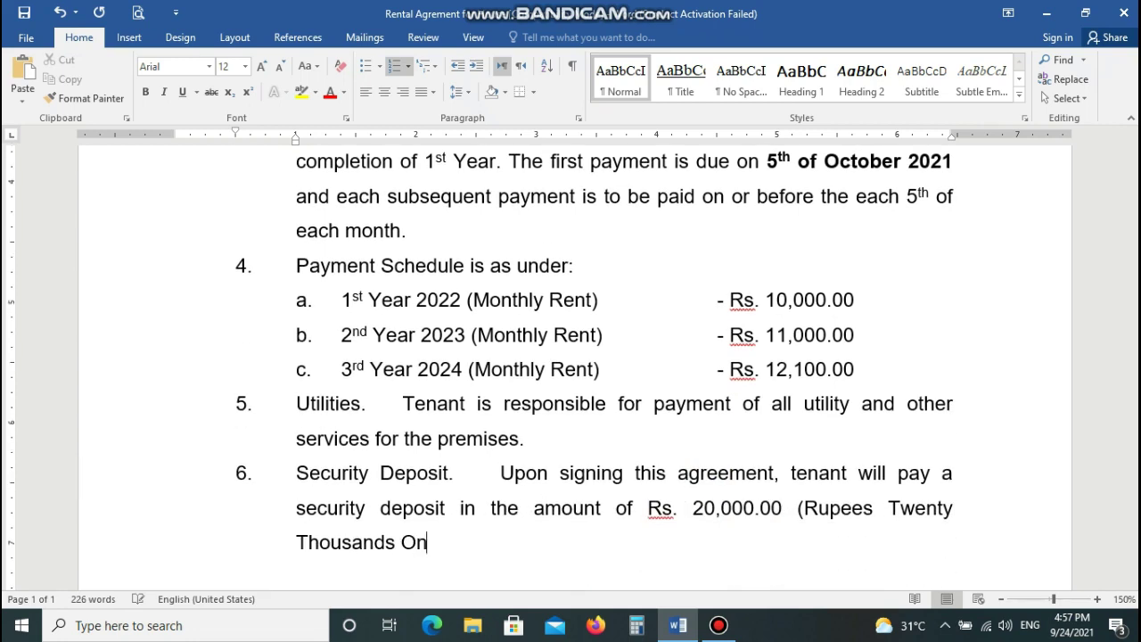
pyautogui.write('ly) Sec')
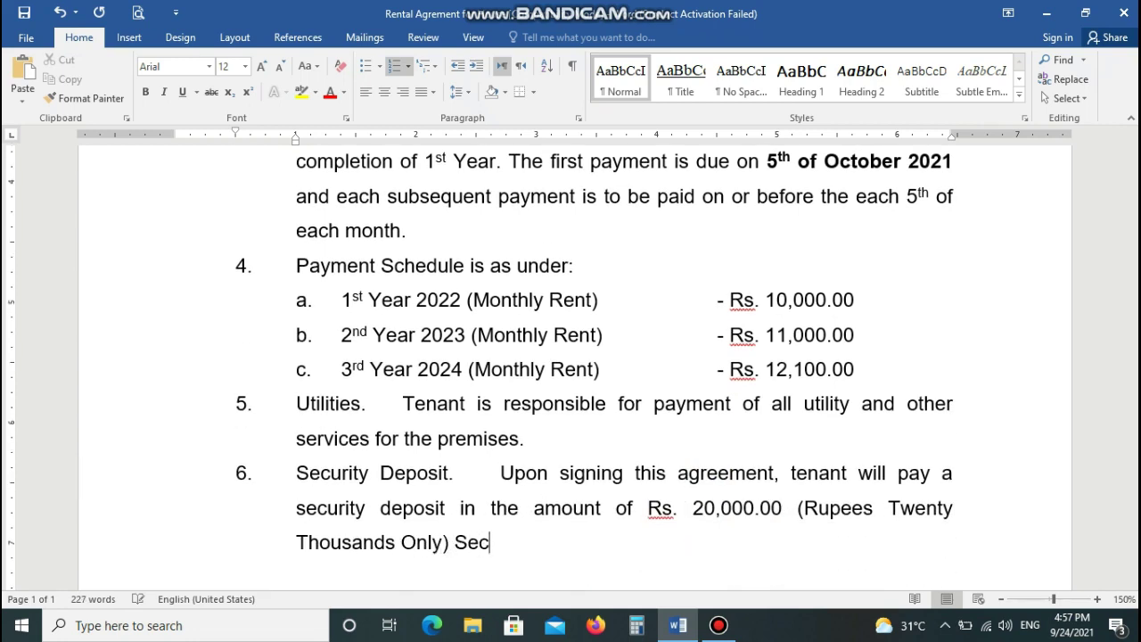
pyautogui.write('urity deposit')
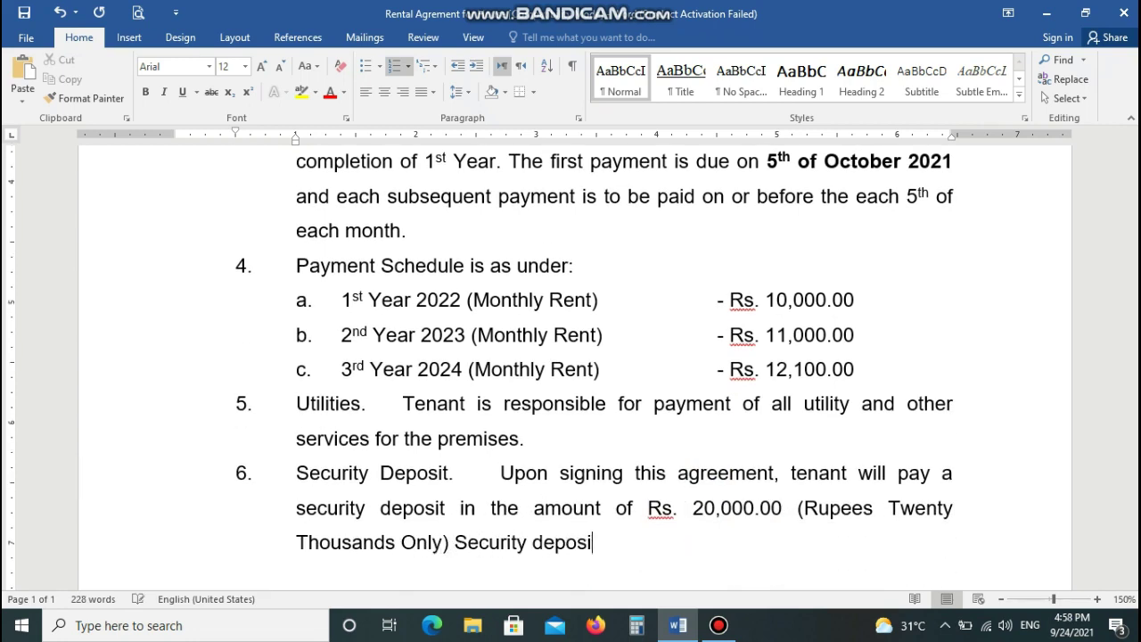
pyautogui.write(' will be')
pyautogui.write(' return to te')
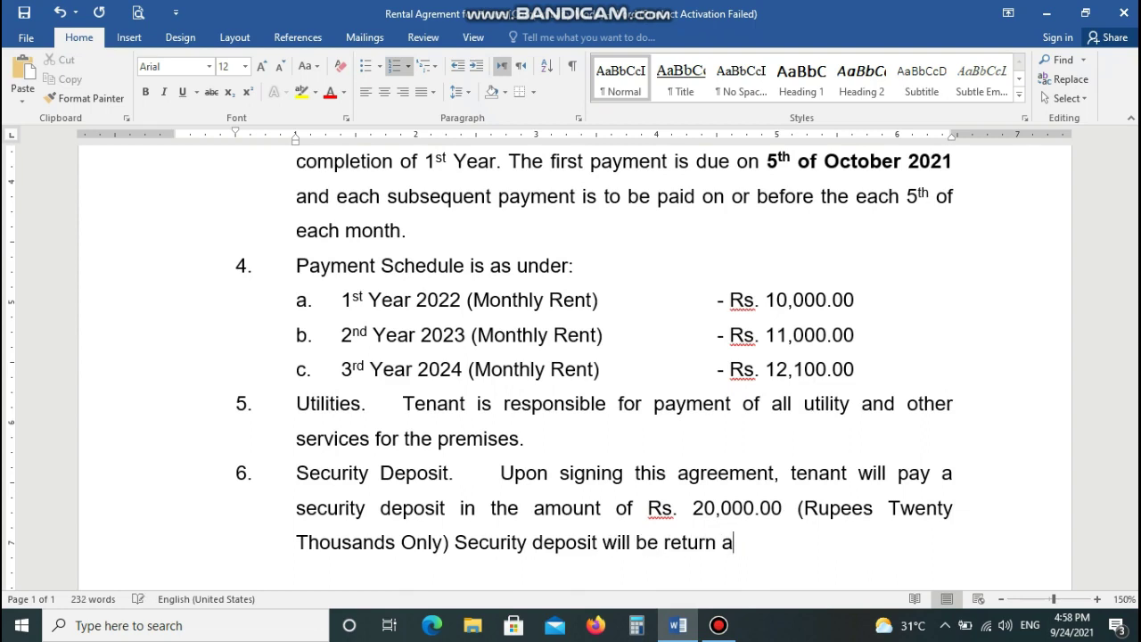
pyautogui.write('nant ')
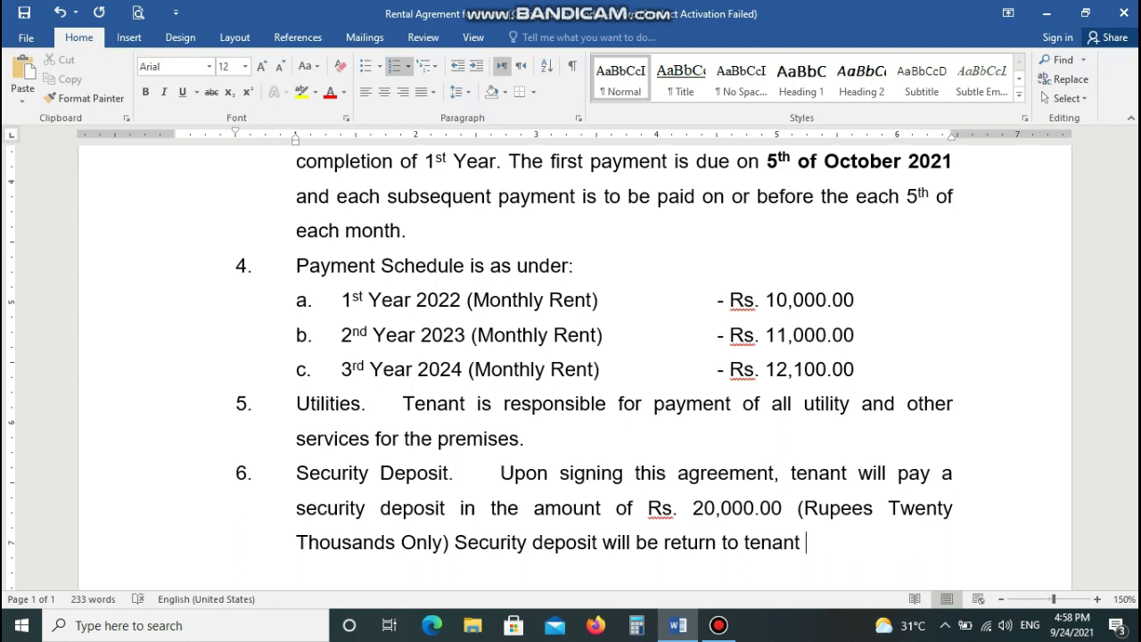
pyautogui.write('after ')
pyautogui.write('clearance ')
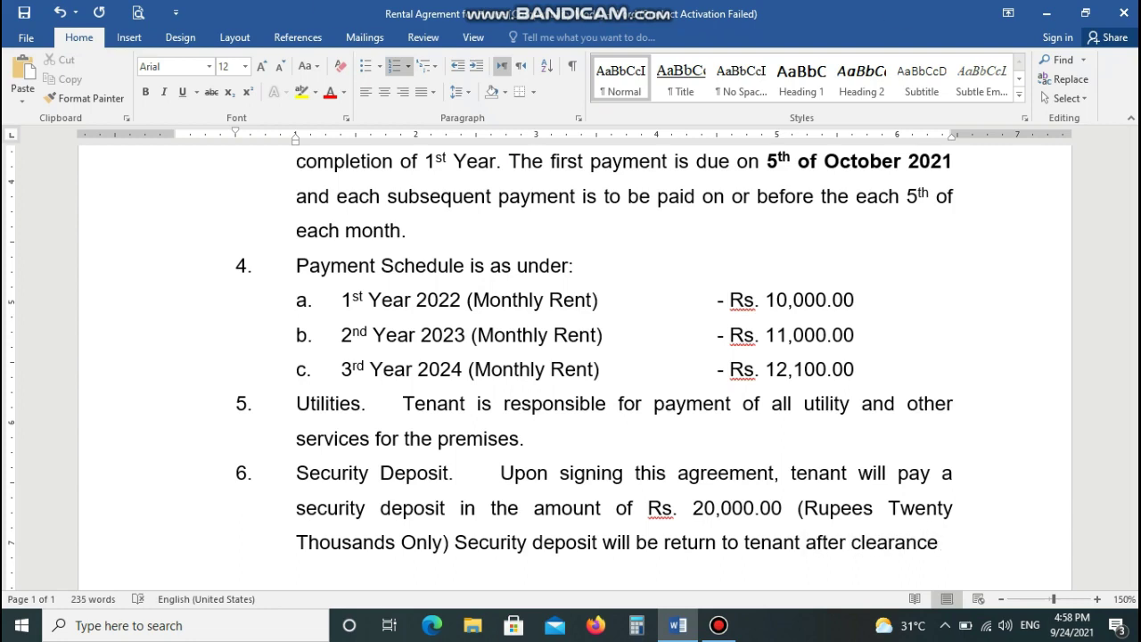
pyautogui.write('of utilit')
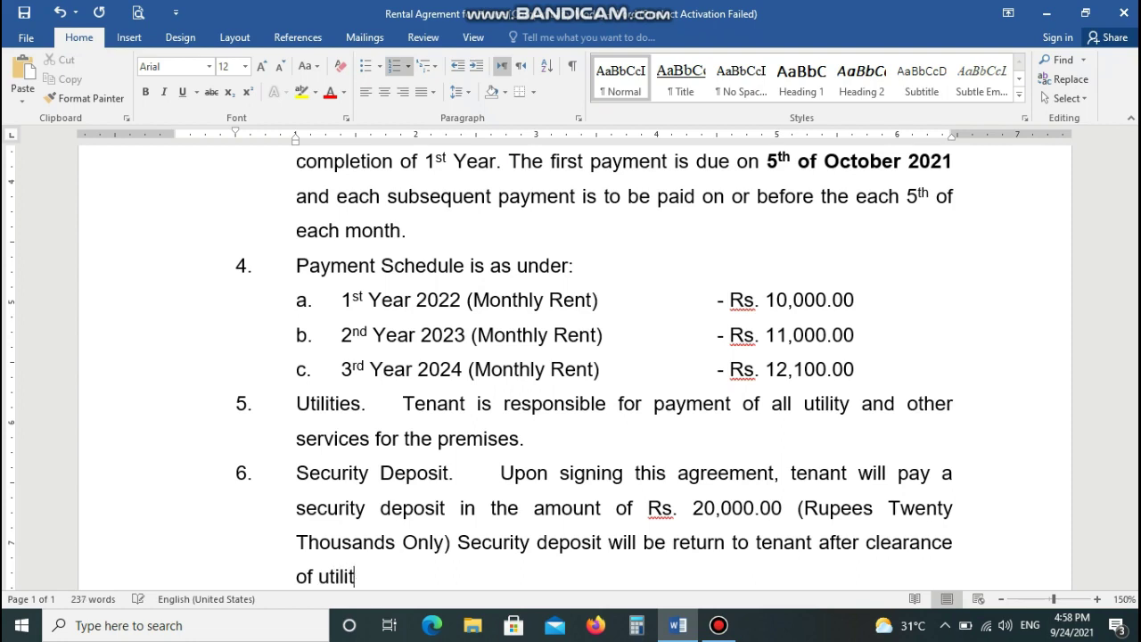
pyautogui.write('y')
pyautogui.write(' bills and other ')
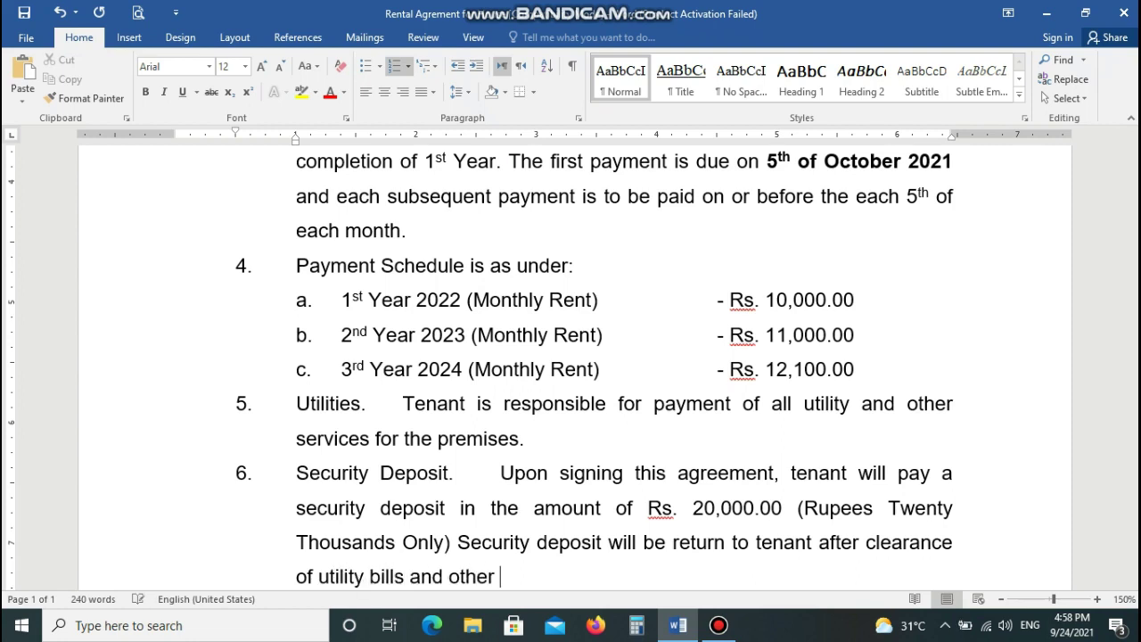
pyautogui.write('outstand')
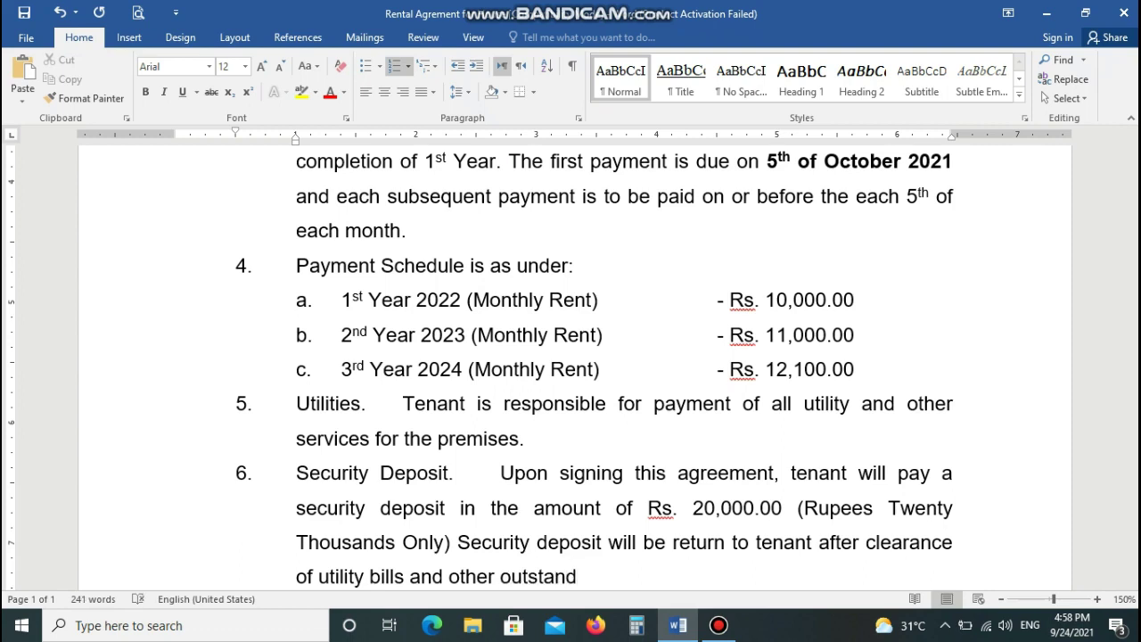
pyautogui.write('ing in any.')
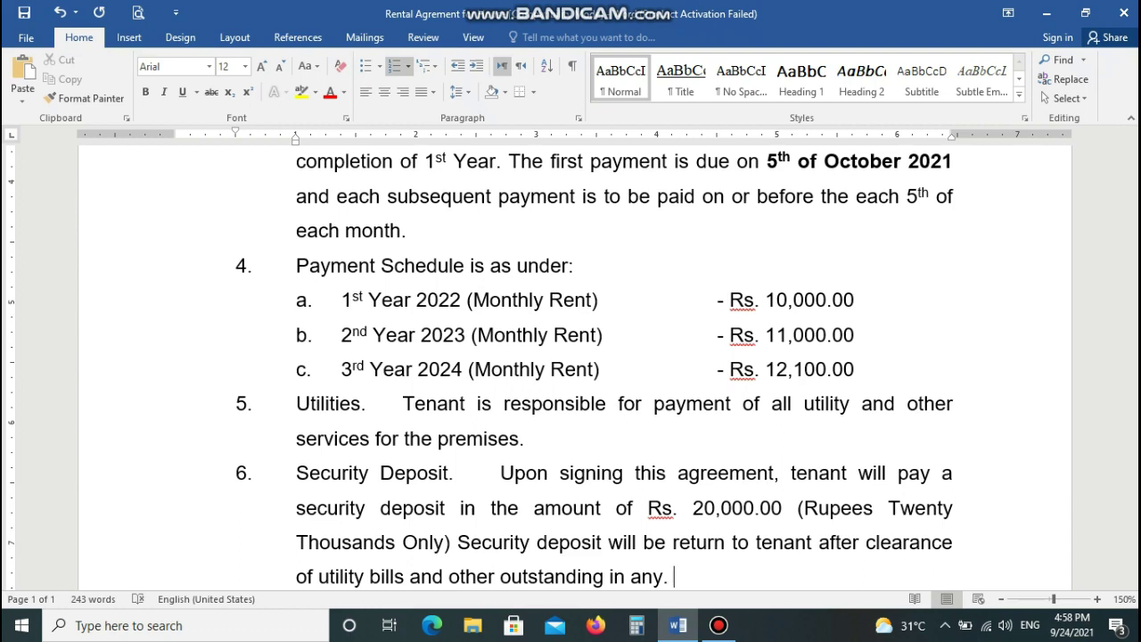
# - Make the clause headings 'Utilities' and 'Security Deposit' bold
pyautogui.press('Return')
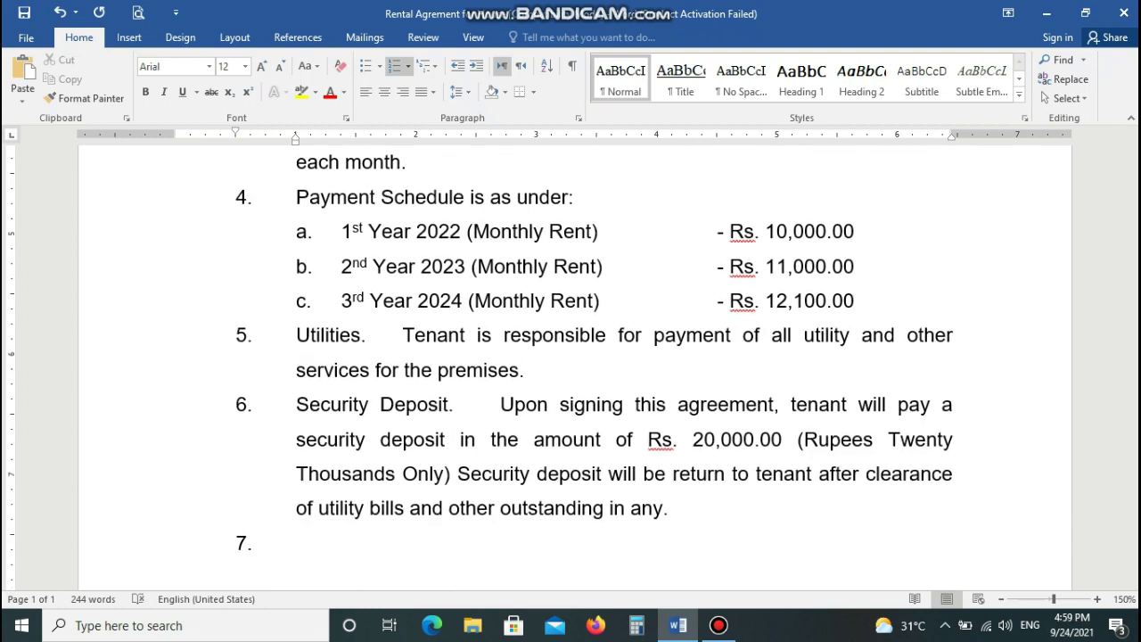
pyautogui.scroll(-1, 300, 284)
pyautogui.doubleClick(300, 283)
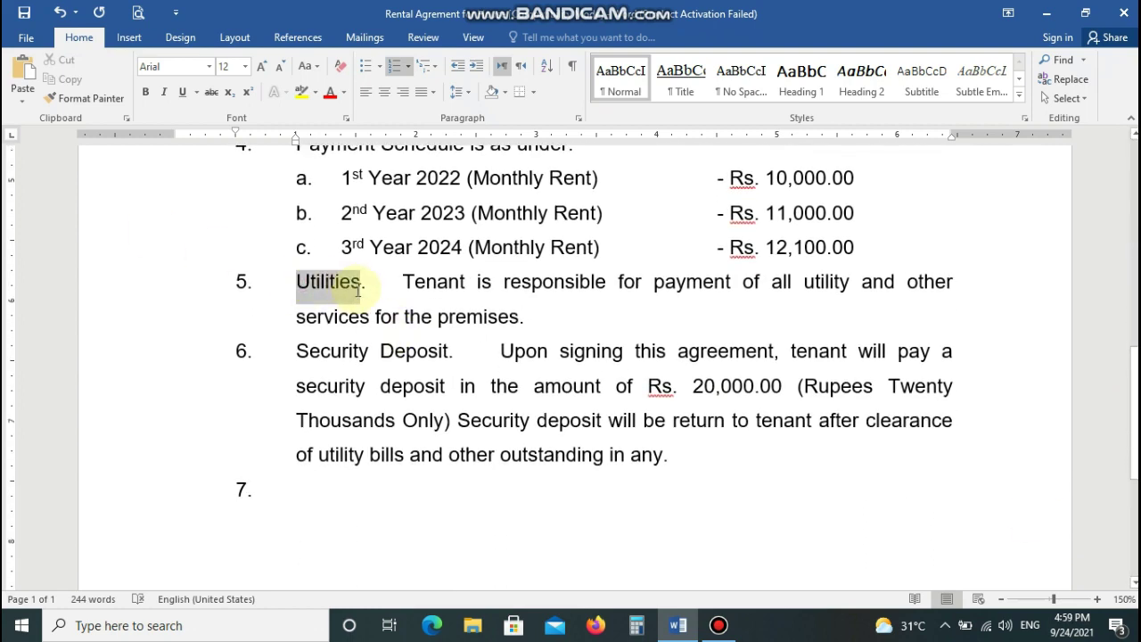
pyautogui.hotkey('ctrl', 'b')
pyautogui.click(303, 435)
pyautogui.moveTo(296, 350); pyautogui.dragTo(455, 350)
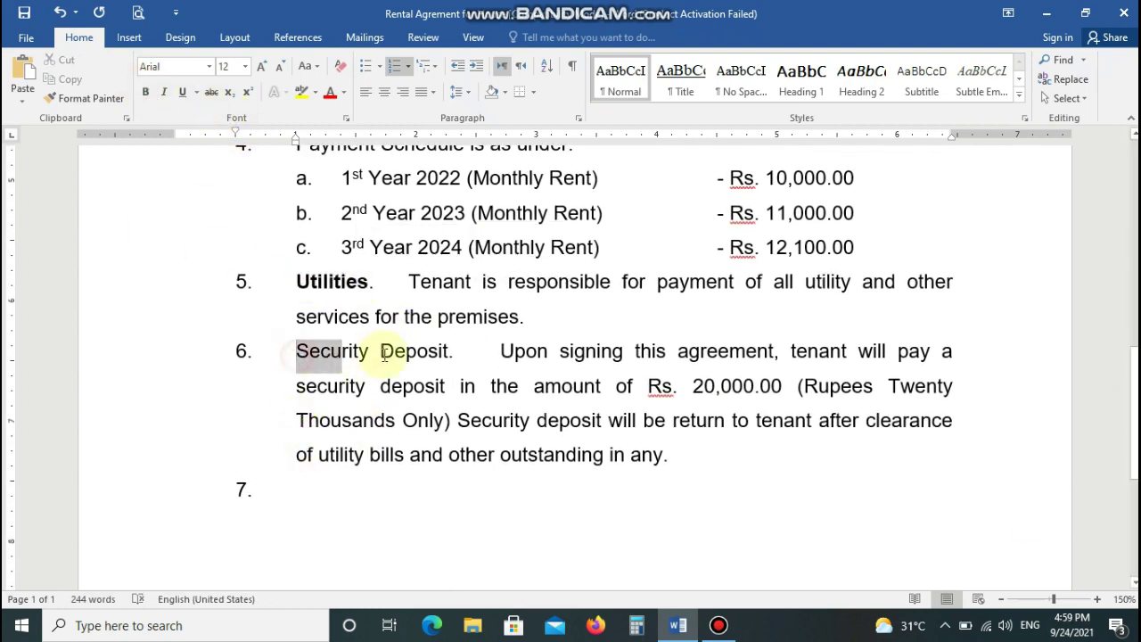
pyautogui.click(146, 92)
pyautogui.click(403, 385)
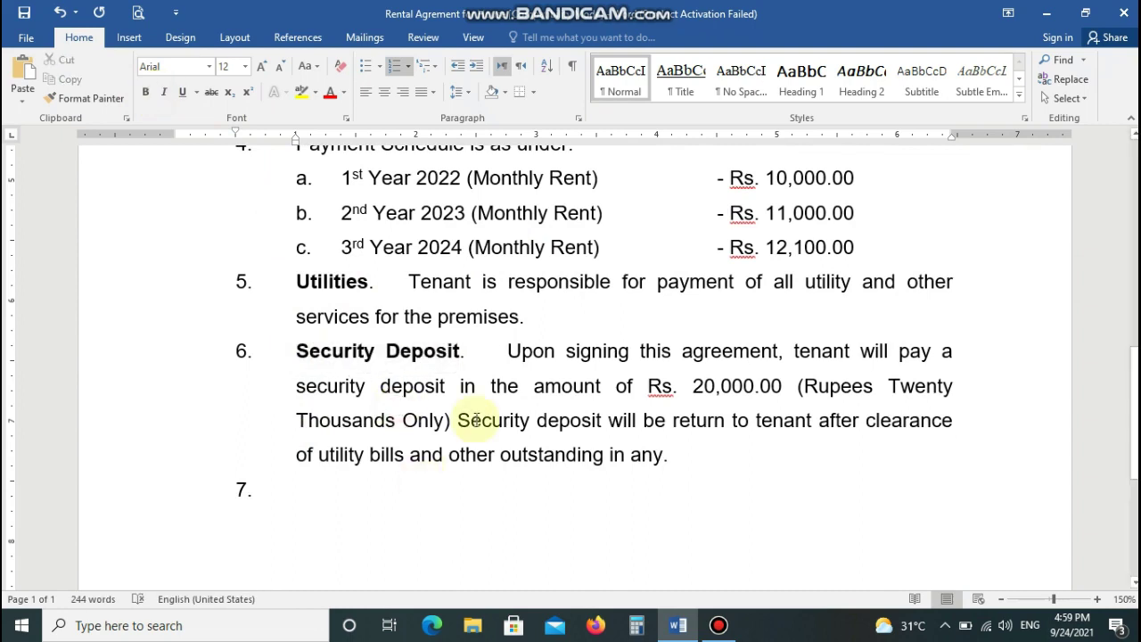
# - Remove the empty numbered item 7 and its indent after the list
pyautogui.click(308, 493)
pyautogui.press('BackSpace')
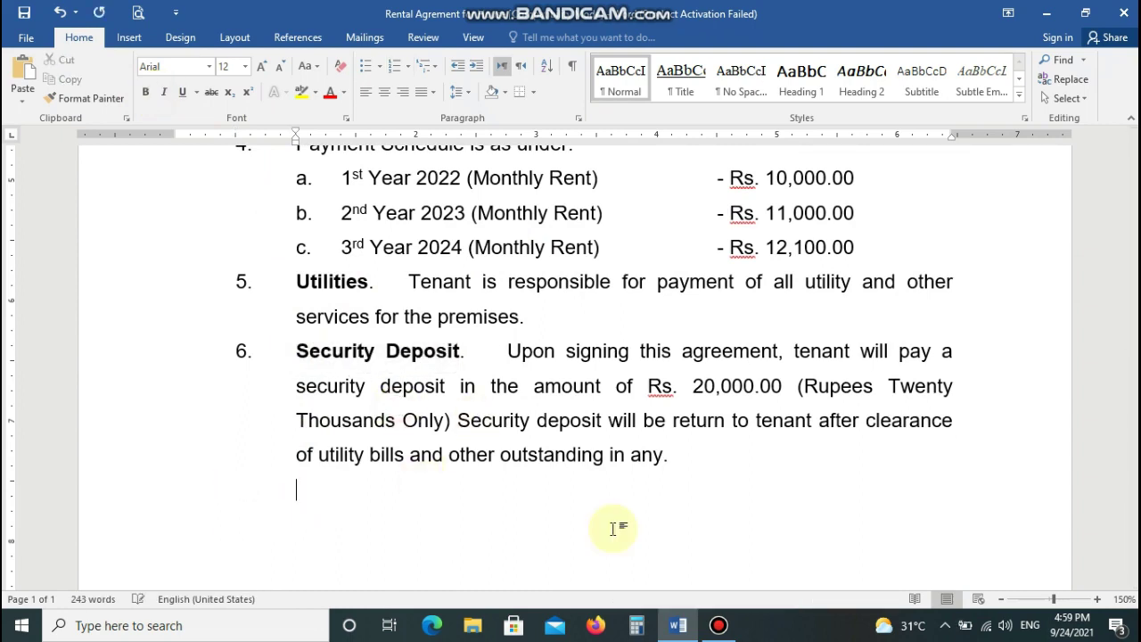
pyautogui.press('BackSpace')
pyautogui.press('BackSpace')
pyautogui.scroll(-2, 613, 529)
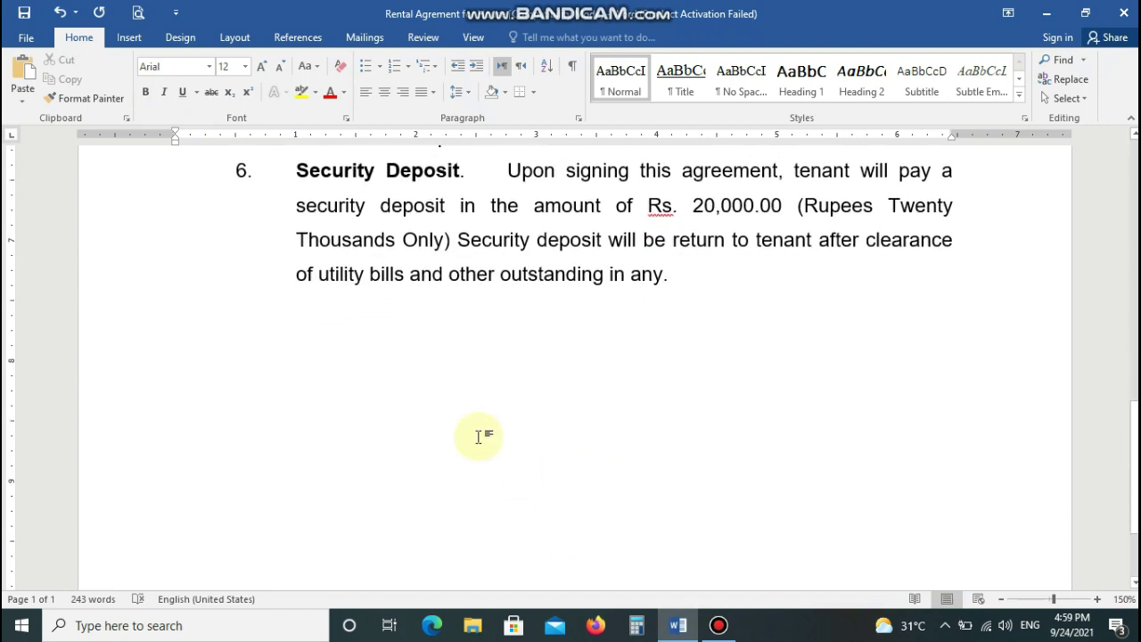
# - Insert a 2x2 table below clause 6 and set it to No Border
pyautogui.click(132, 38)
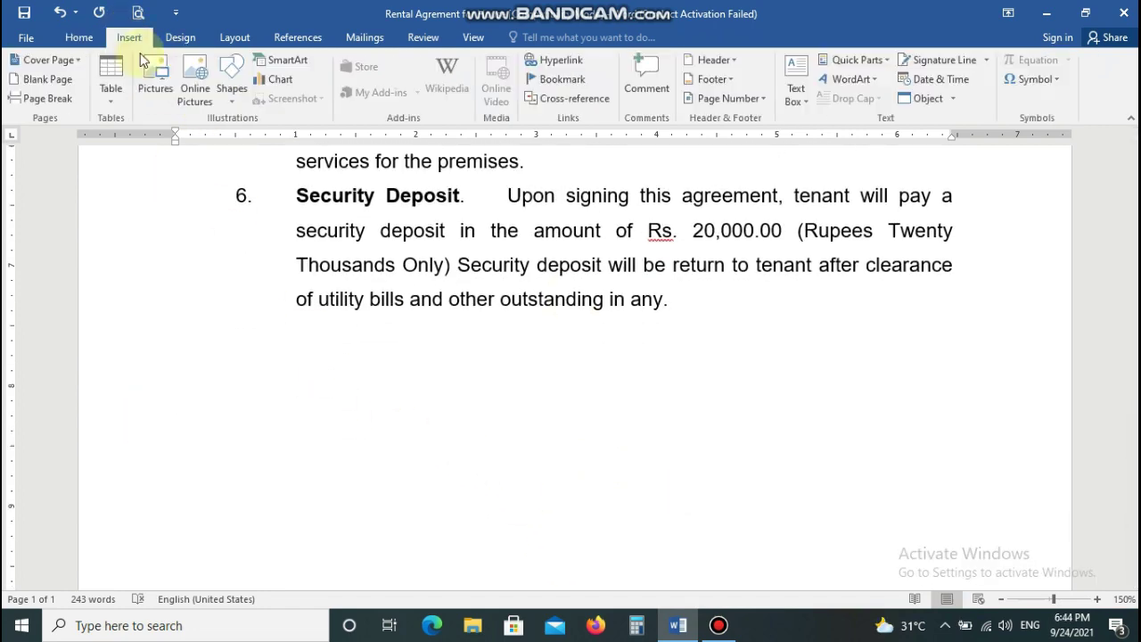
pyautogui.click(122, 102)
pyautogui.click(126, 156)
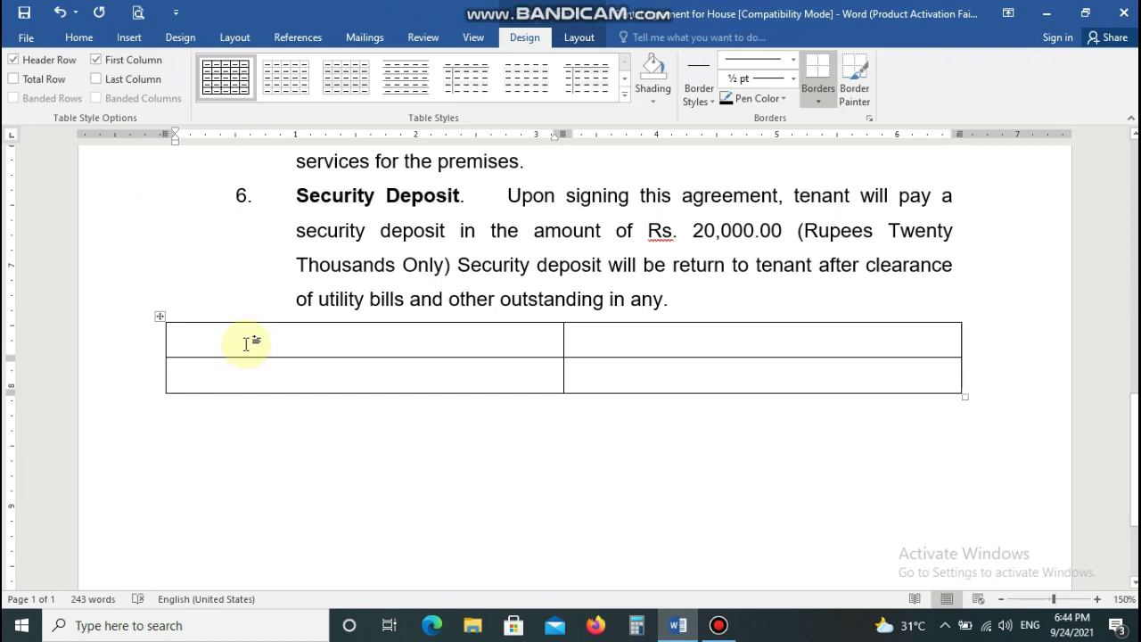
pyautogui.moveTo(174, 337); pyautogui.dragTo(802, 379)
pyautogui.click(78, 37)
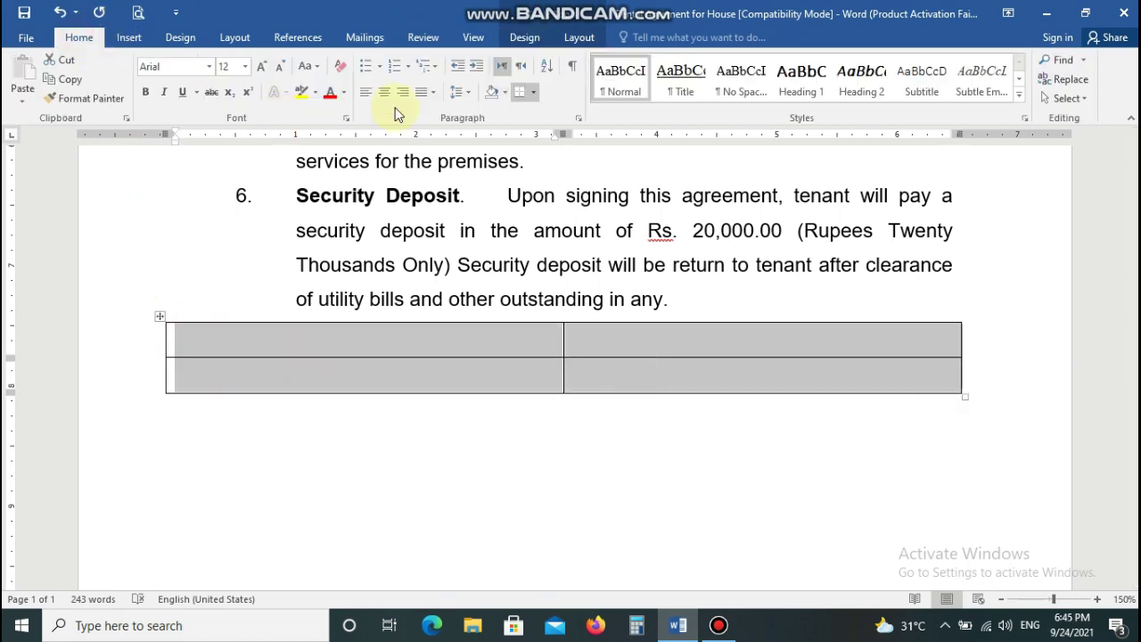
pyautogui.click(533, 91)
pyautogui.click(557, 206)
pyautogui.click(407, 343)
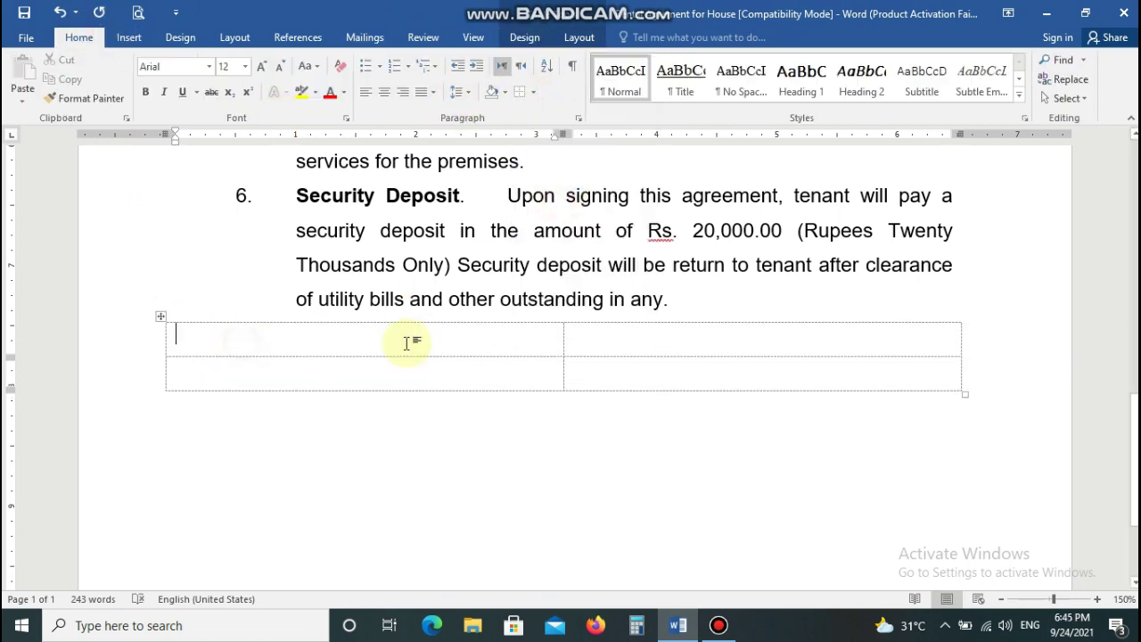
# - Add headings LESSOR and LESSEES, then a Signature underscore line and the lessor's name and parentage
pyautogui.write('LES')
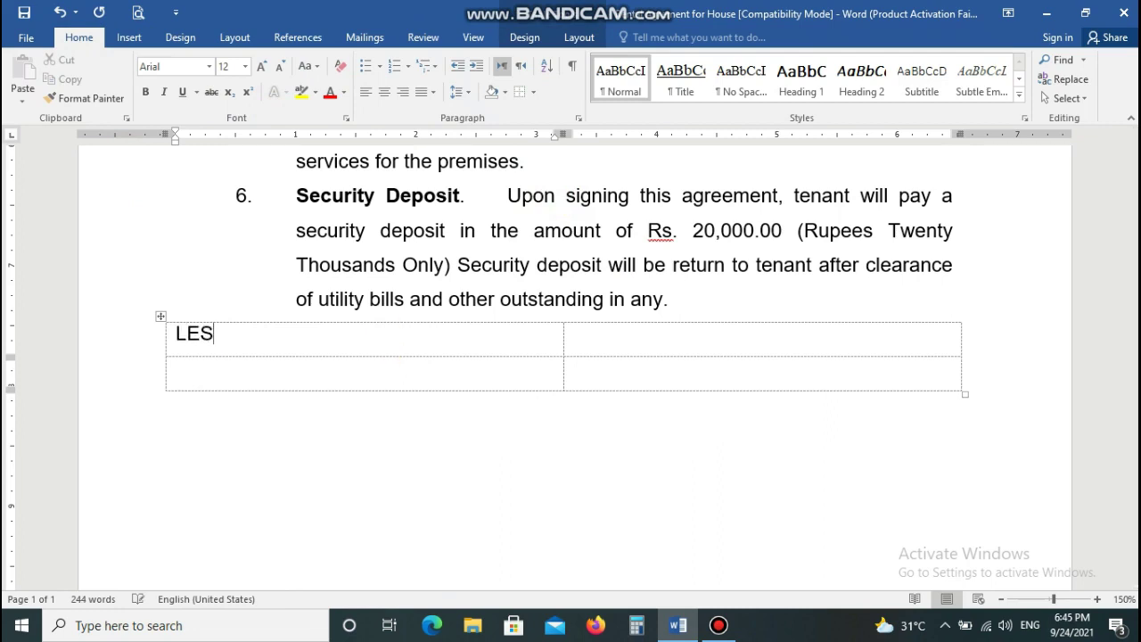
pyautogui.write('SOR')
pyautogui.press('Tab')
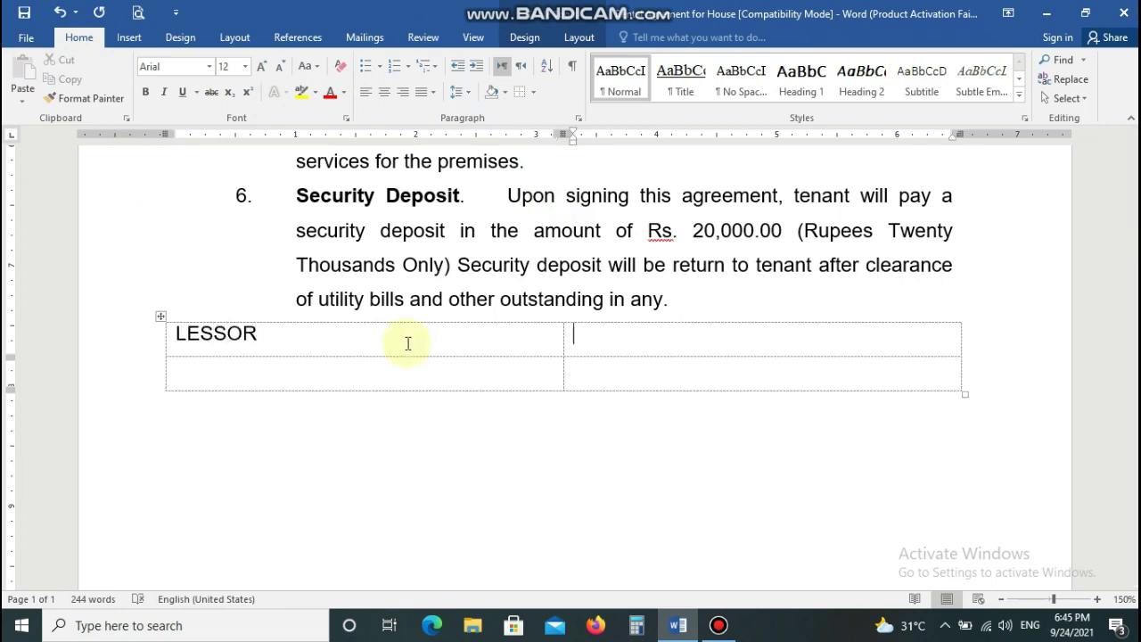
pyautogui.write('LESSEE')
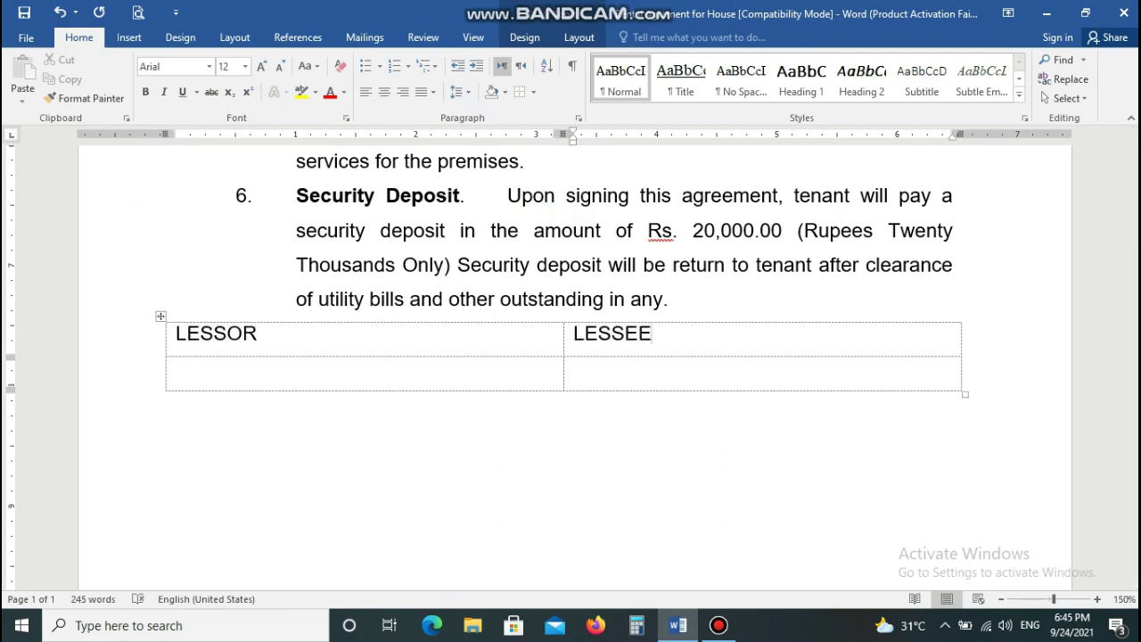
pyautogui.write('S')
pyautogui.press('Tab')
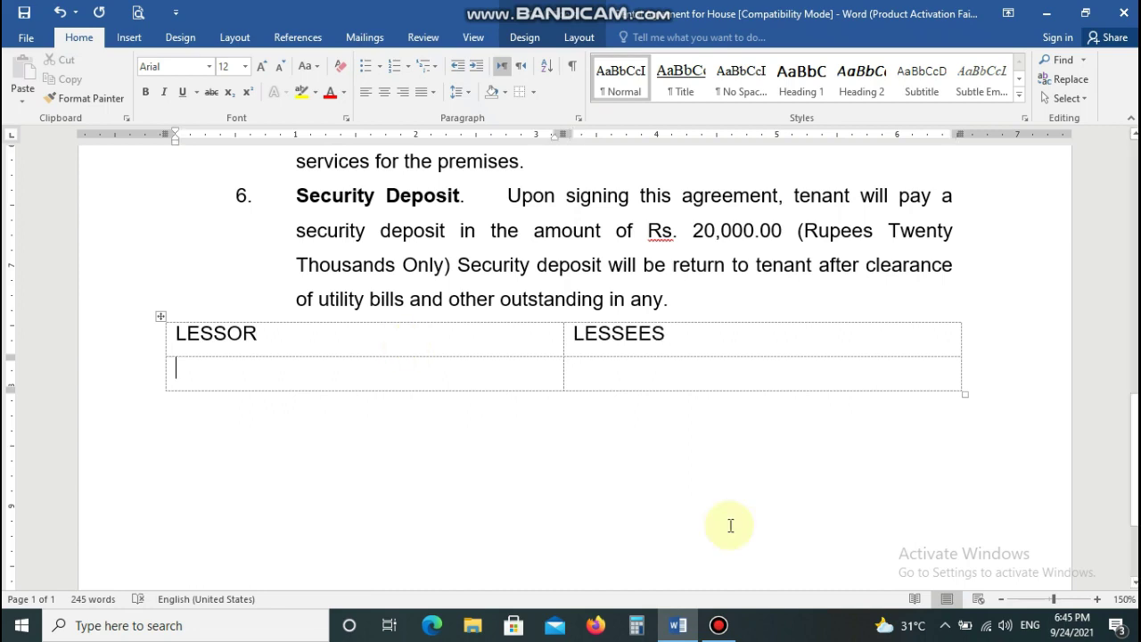
pyautogui.write('Signature')
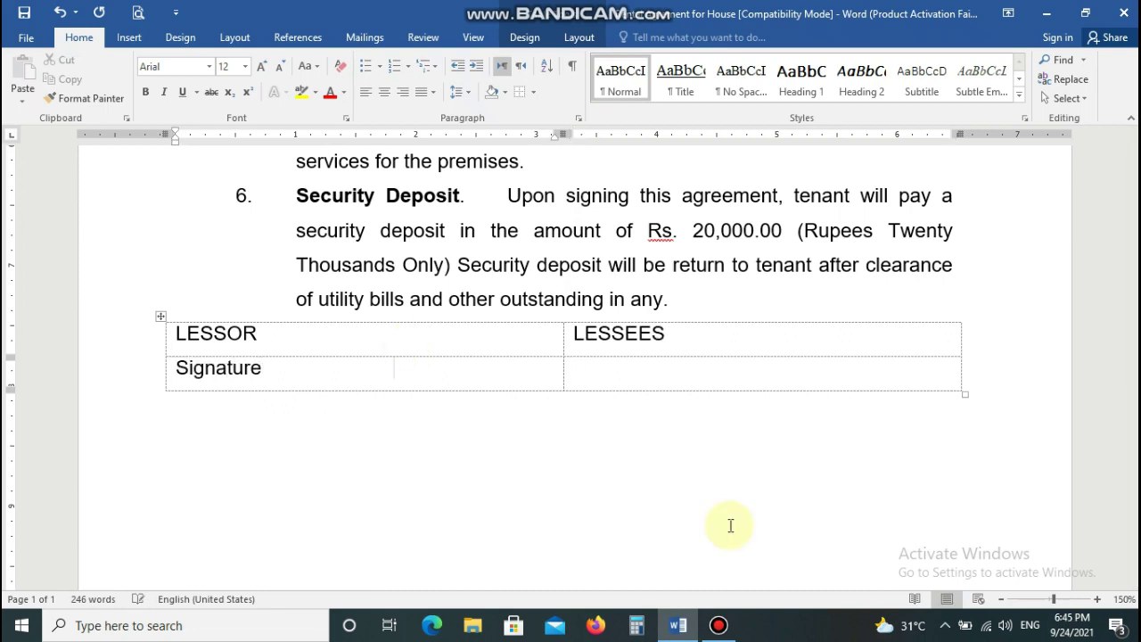
pyautogui.write('__________________')
pyautogui.press('Return')
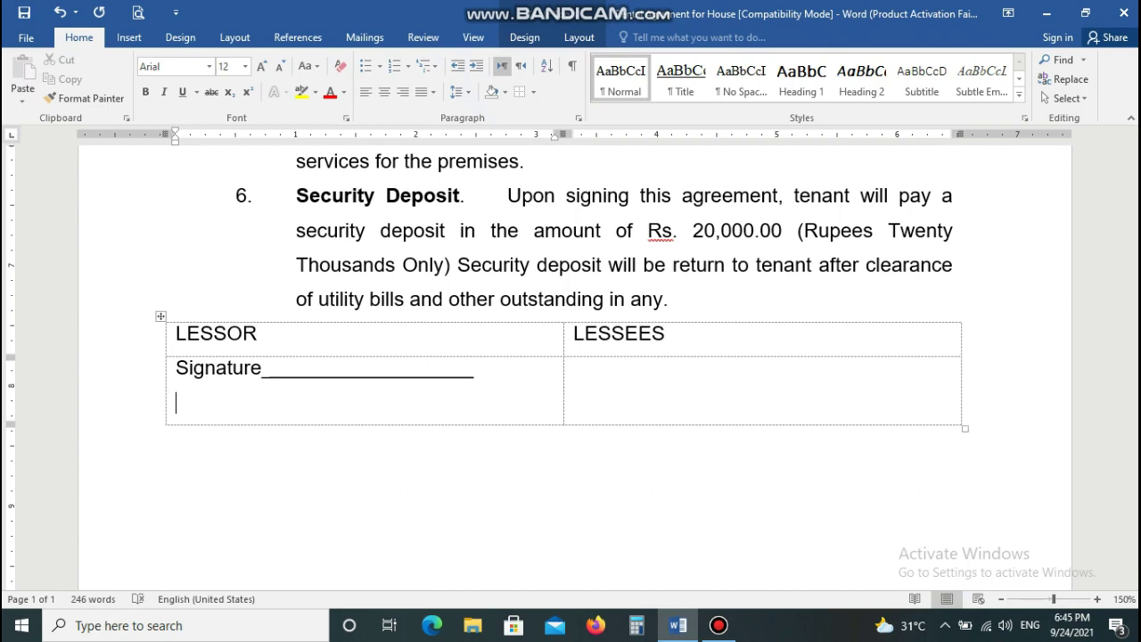
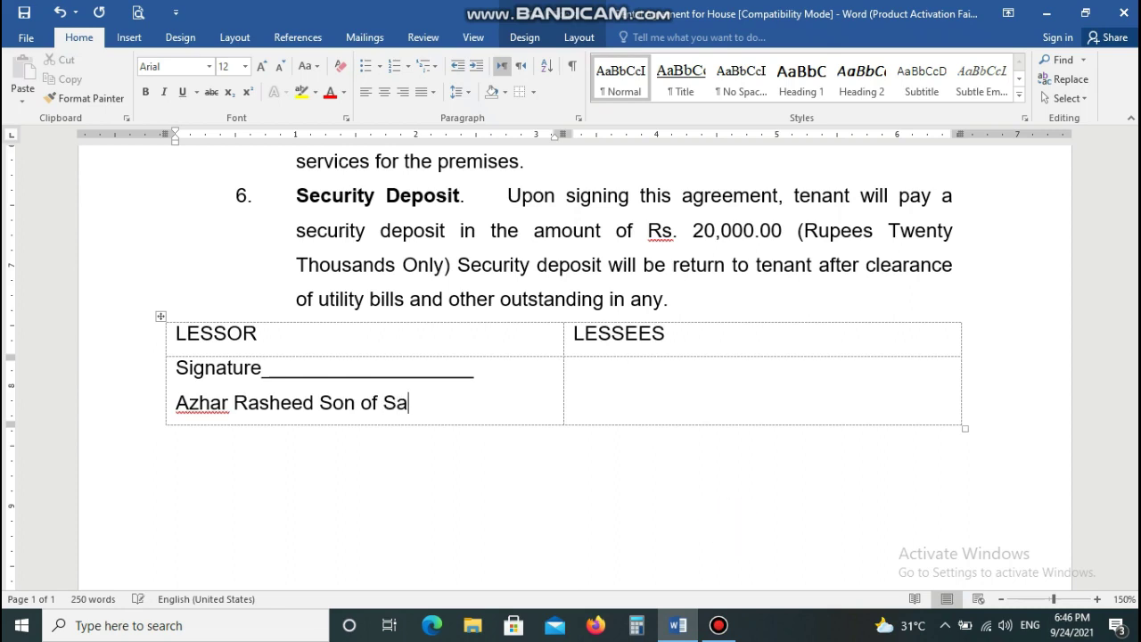
pyautogui.press('Return')
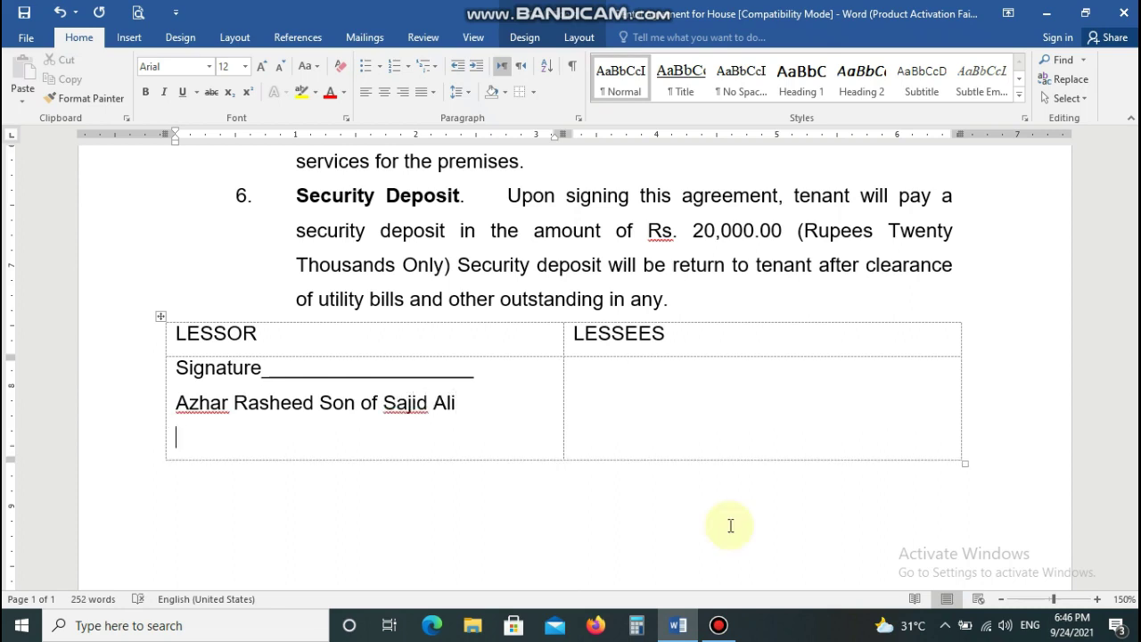
# - Add the lessor's ID Card No., contact number and a blank 'Residential Address' underscore line
pyautogui.write('Ce')
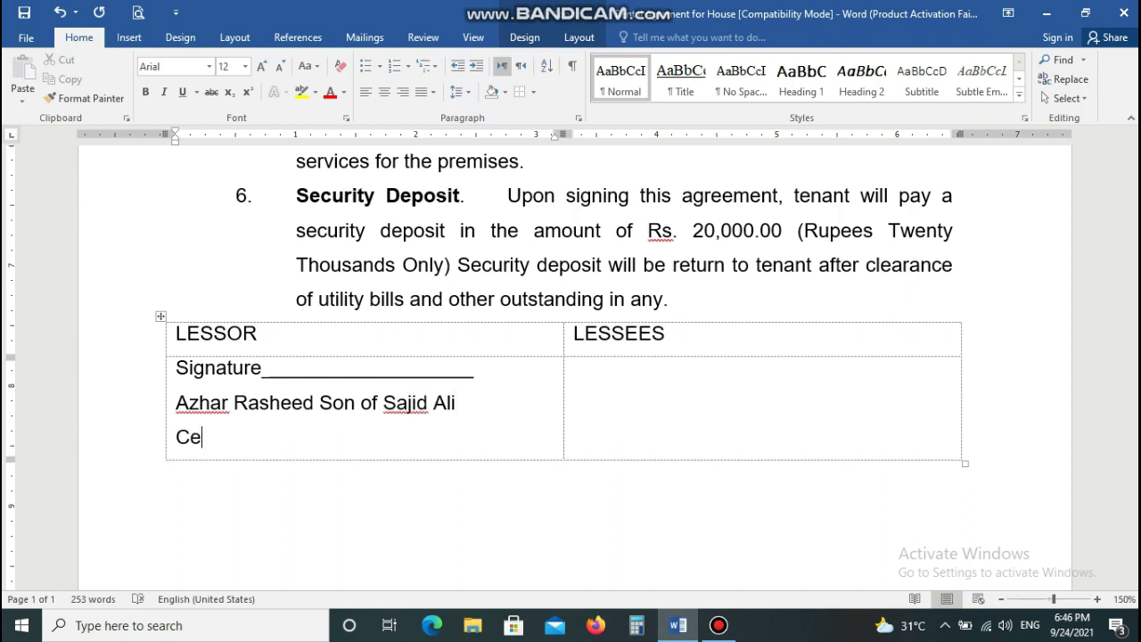
pyautogui.press('BackSpace')
pyautogui.press('BackSpace')
pyautogui.write('ID Card ')
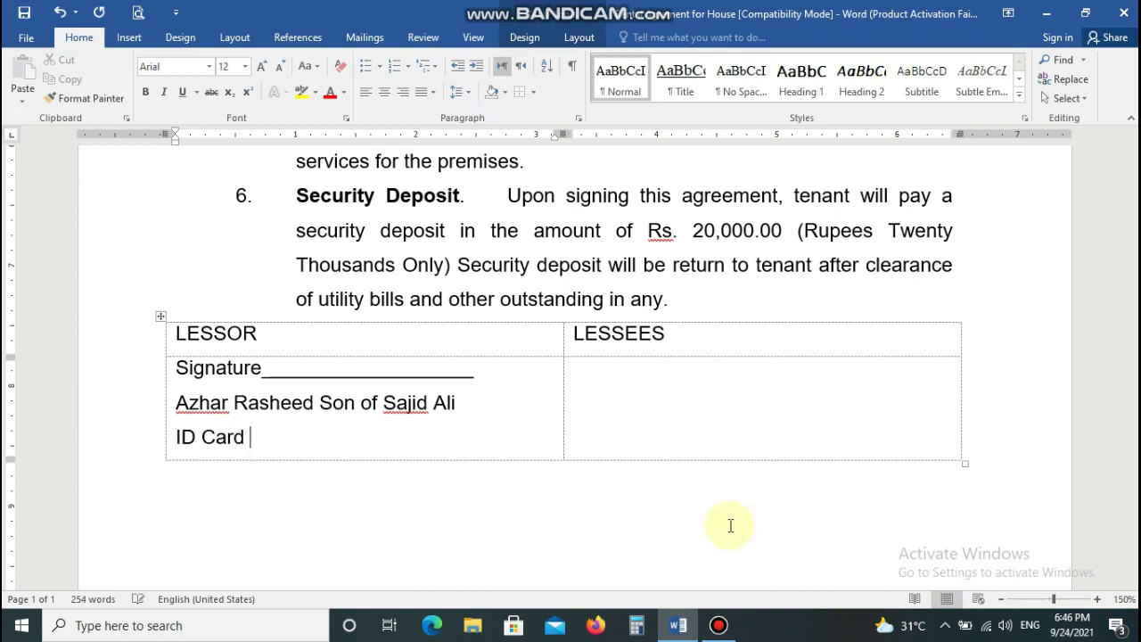
pyautogui.write('No. 1234567')
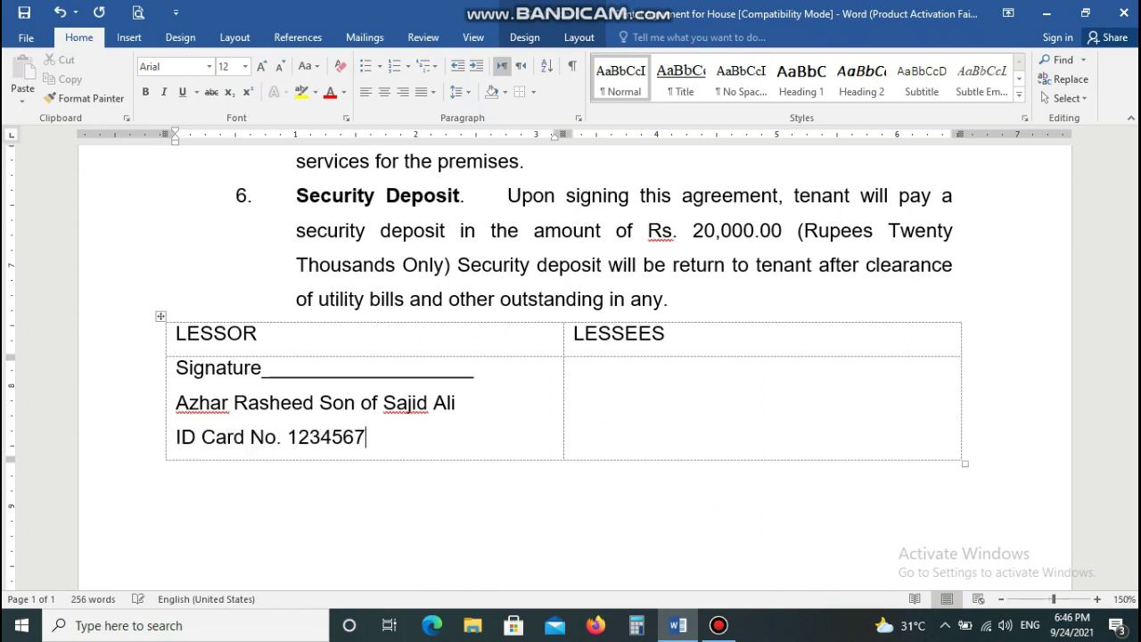
pyautogui.write('89222')
pyautogui.press('Return')
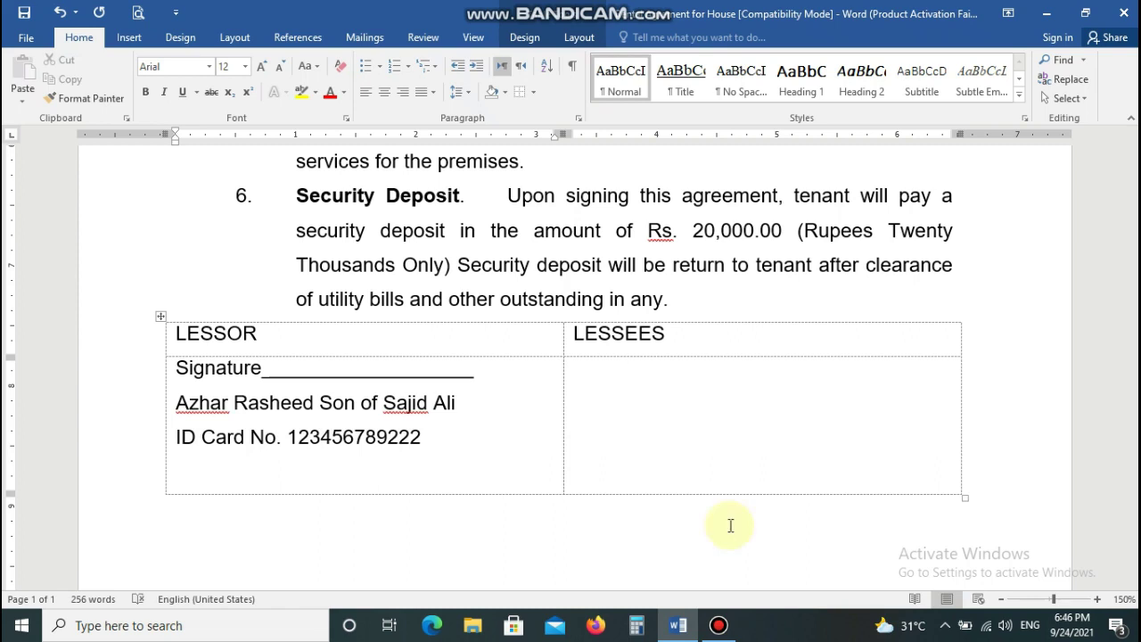
pyautogui.write('Ce')
pyautogui.write('ontac')
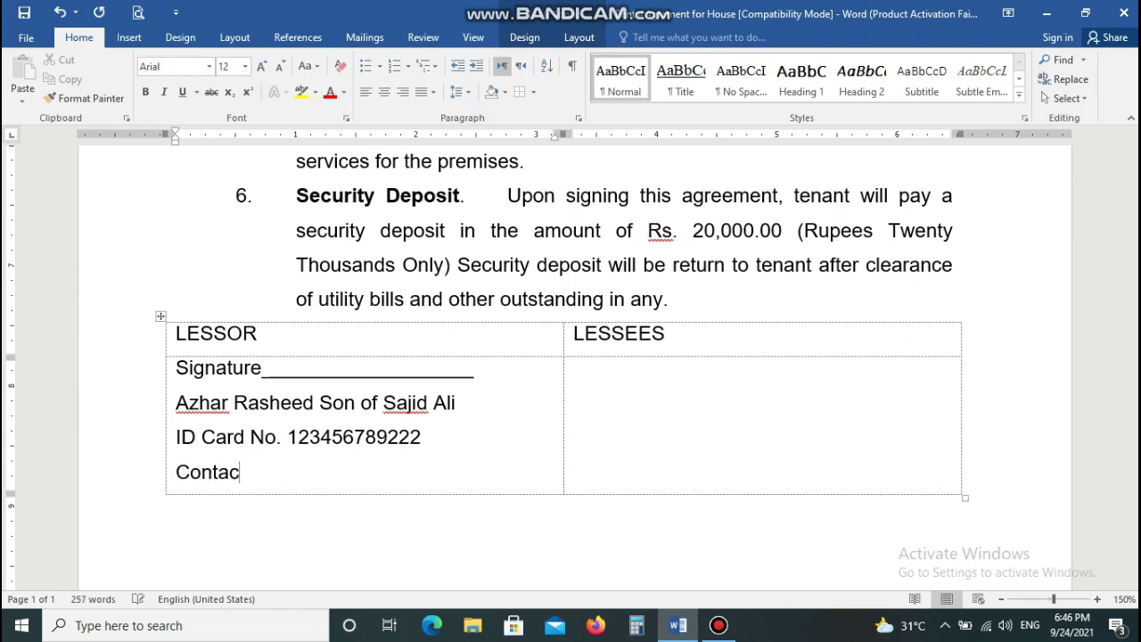
pyautogui.write('t No')
pyautogui.press('BackSpace')
pyautogui.press('BackSpace')
pyautogui.write('0300-12345')
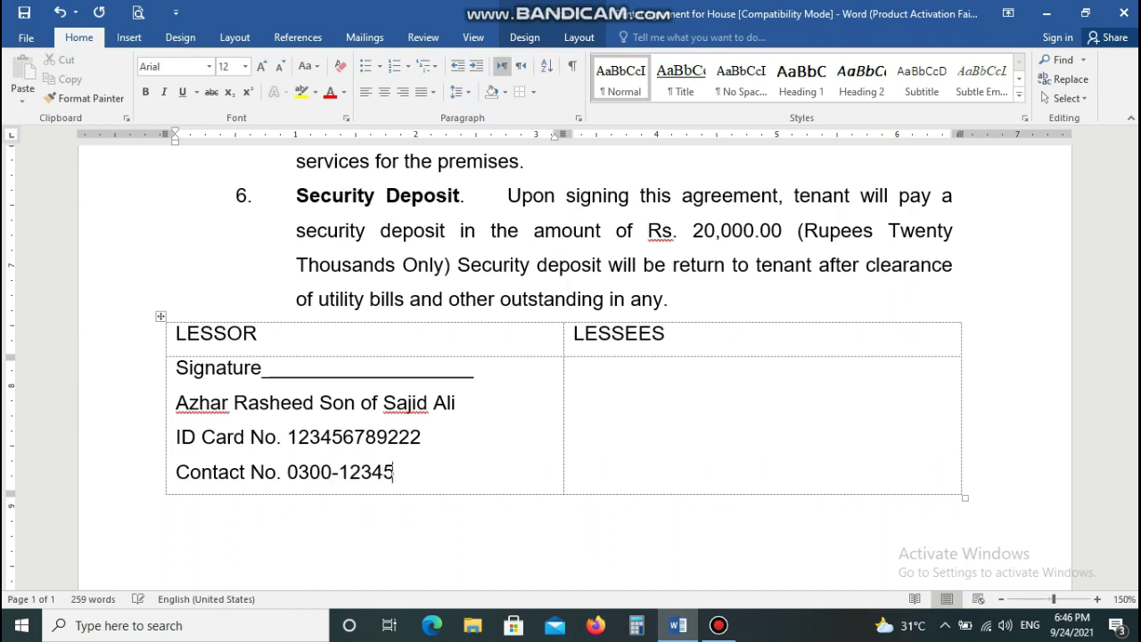
pyautogui.write('5678')
pyautogui.press('Return')
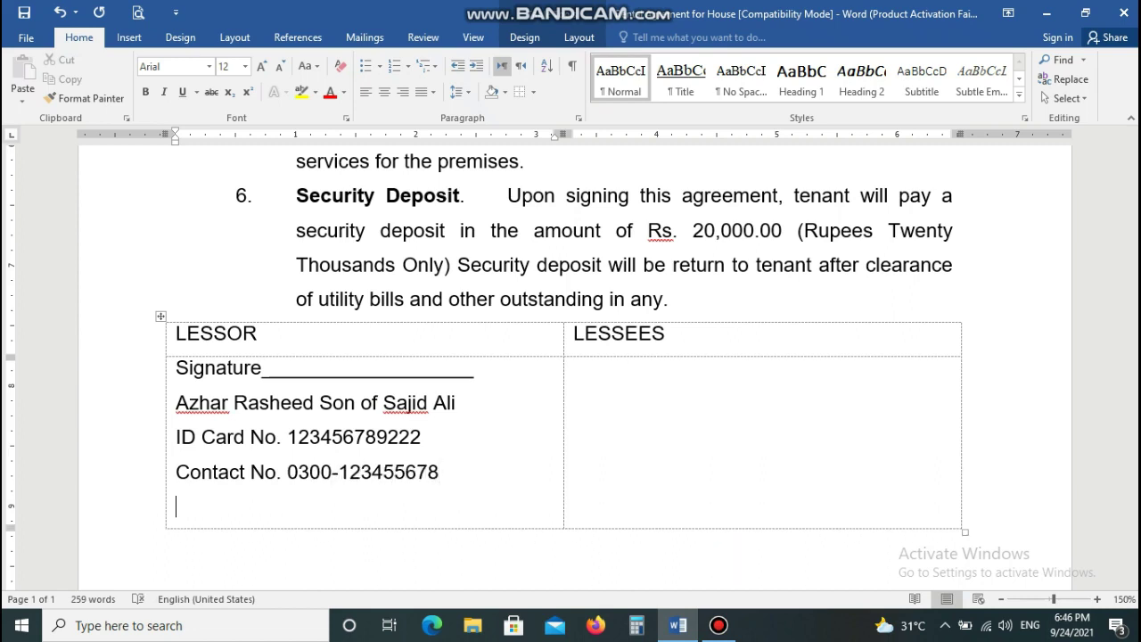
pyautogui.write('Reside')
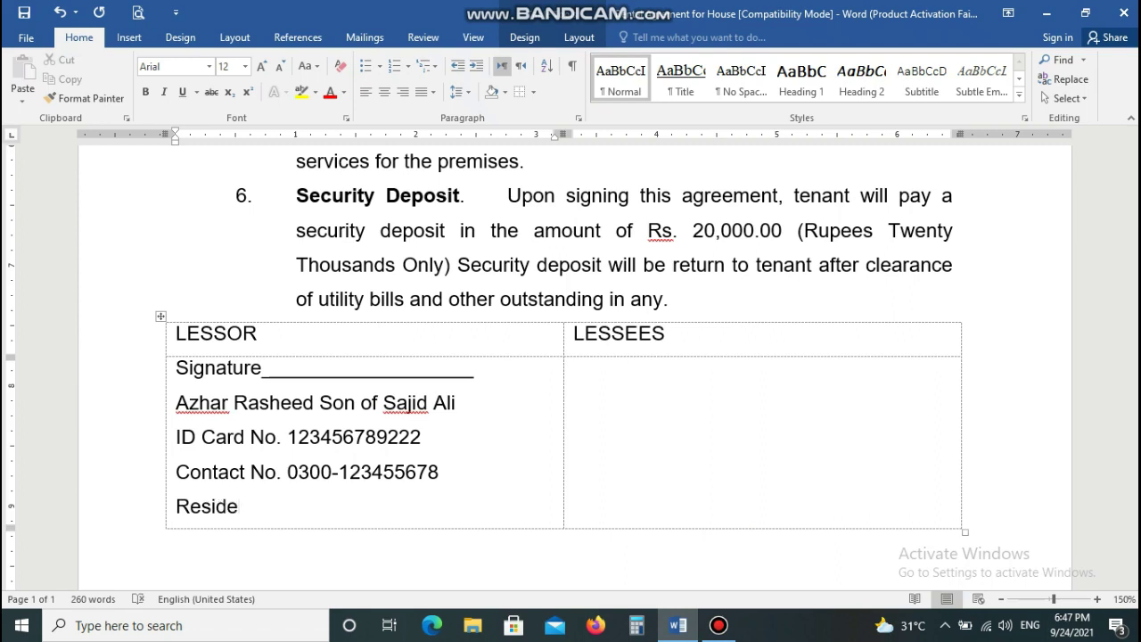
pyautogui.write('ntial Address ')
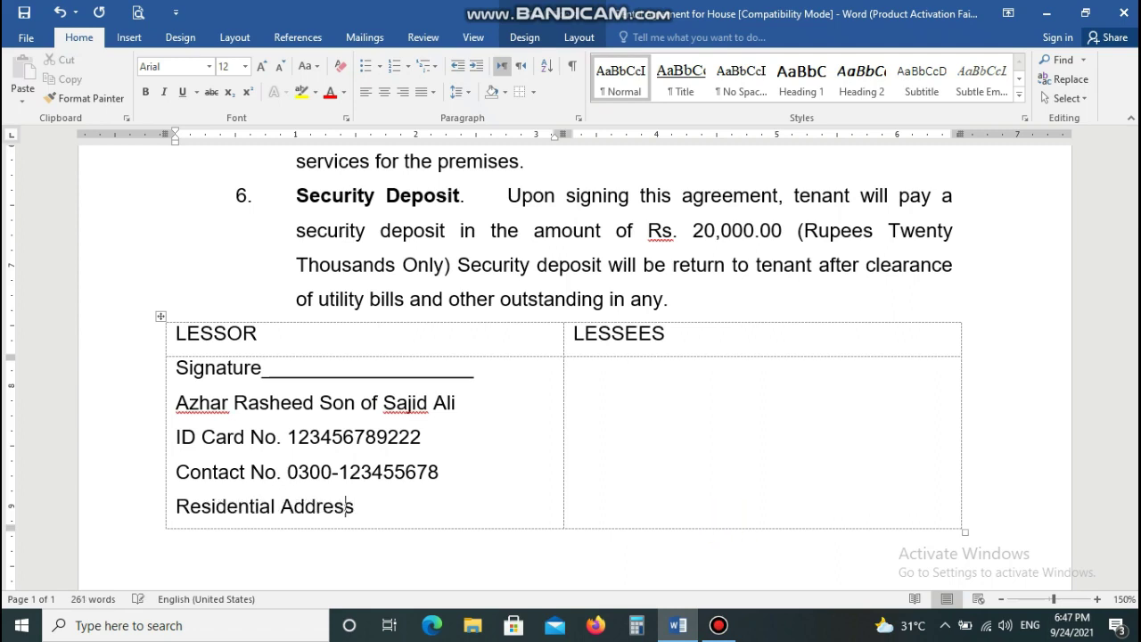
pyautogui.write('________________')
pyautogui.click(729, 525)
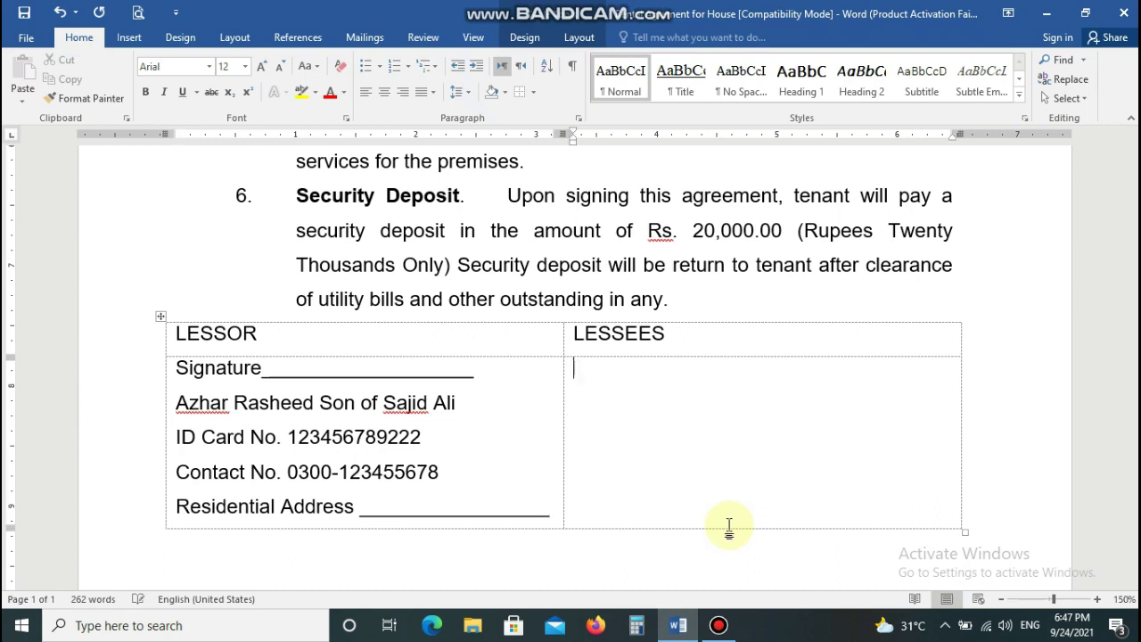
# - Copy the lessor's signature block into the LESSEES cell
pyautogui.moveTo(175, 367); pyautogui.dragTo(549, 509)
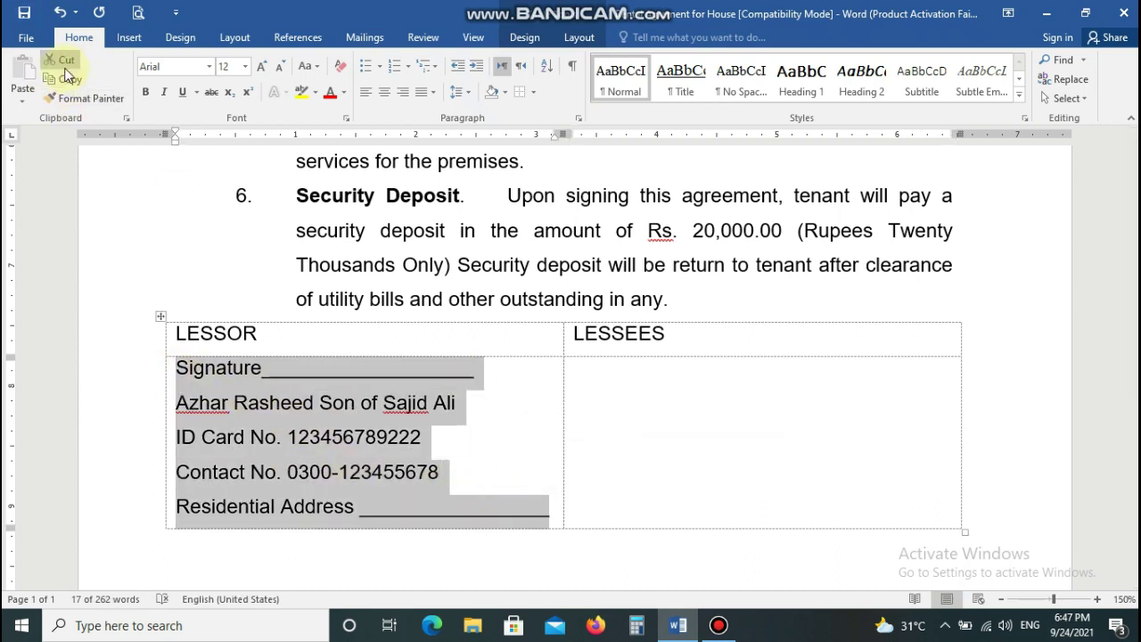
pyautogui.click(66, 75)
pyautogui.click(579, 367)
pyautogui.click(22, 73)
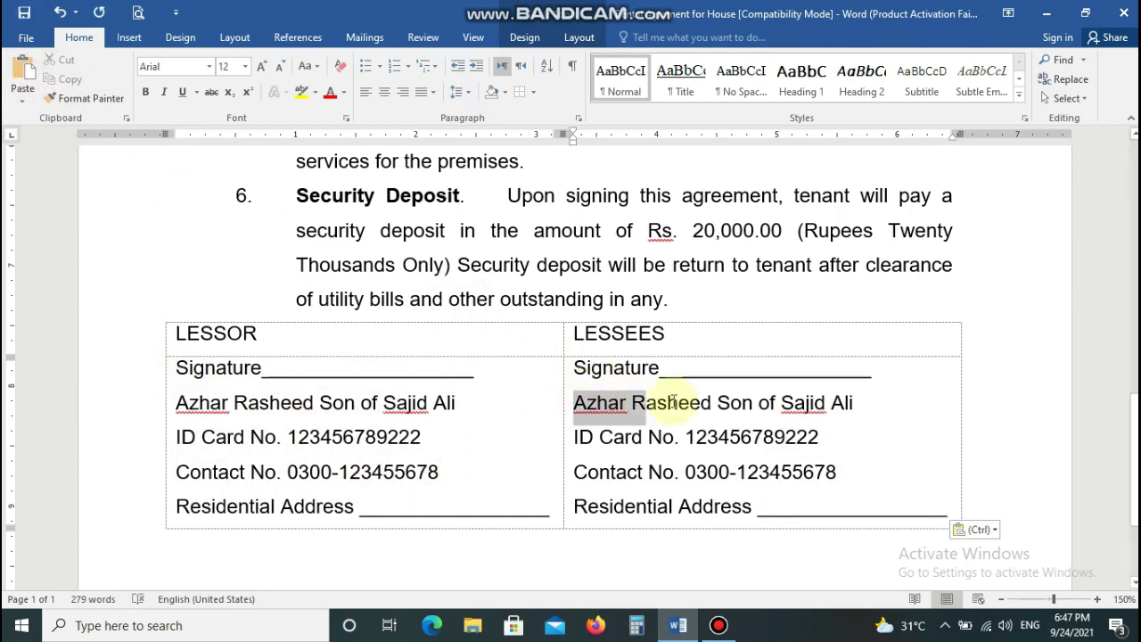
# - Replace the copied name and father's name with the lessee's name and parentage
pyautogui.moveTo(675, 402); pyautogui.dragTo(689, 408)
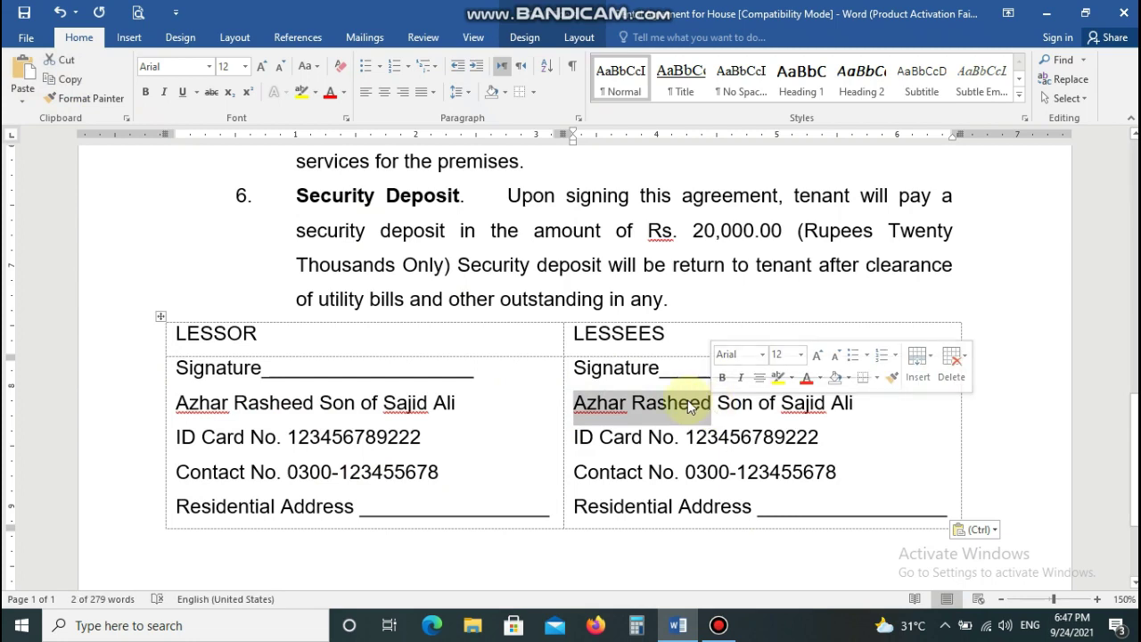
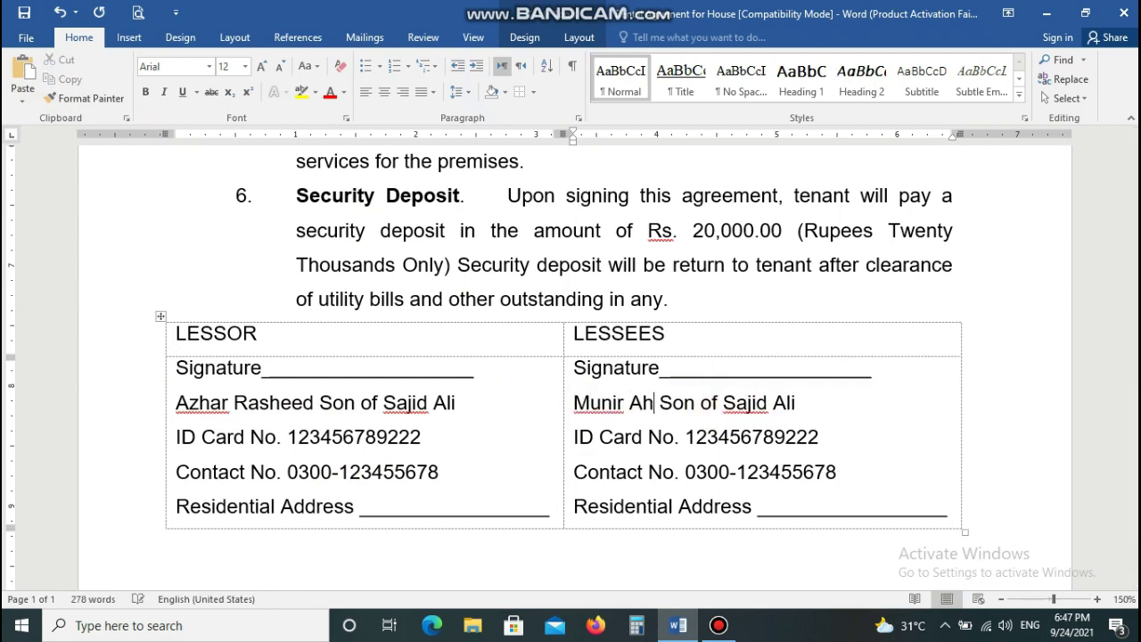
pyautogui.hotkey('ctrl', 'Right')
pyautogui.hotkey('ctrl', 'Right')
pyautogui.hotkey('shift', 'Right')
pyautogui.hotkey('shift', 'Right')
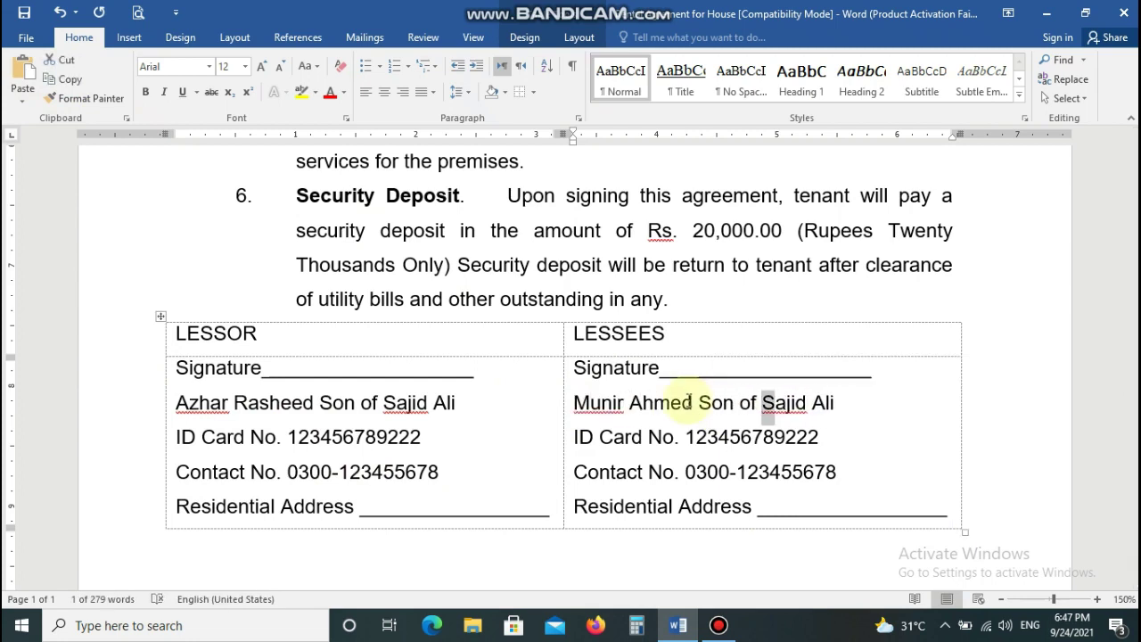
pyautogui.hotkey('shift', 'Right')
pyautogui.hotkey('shift', 'Right')
pyautogui.hotkey('shift', 'Right')
pyautogui.hotkey('shift', 'Right')
pyautogui.hotkey('shift', 'Right')
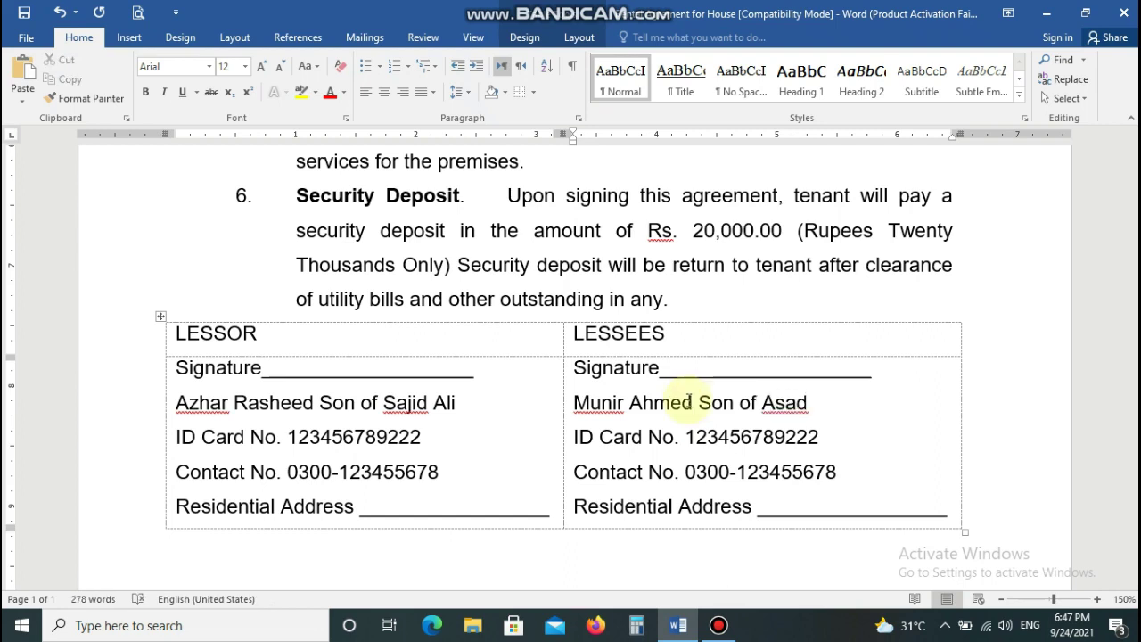
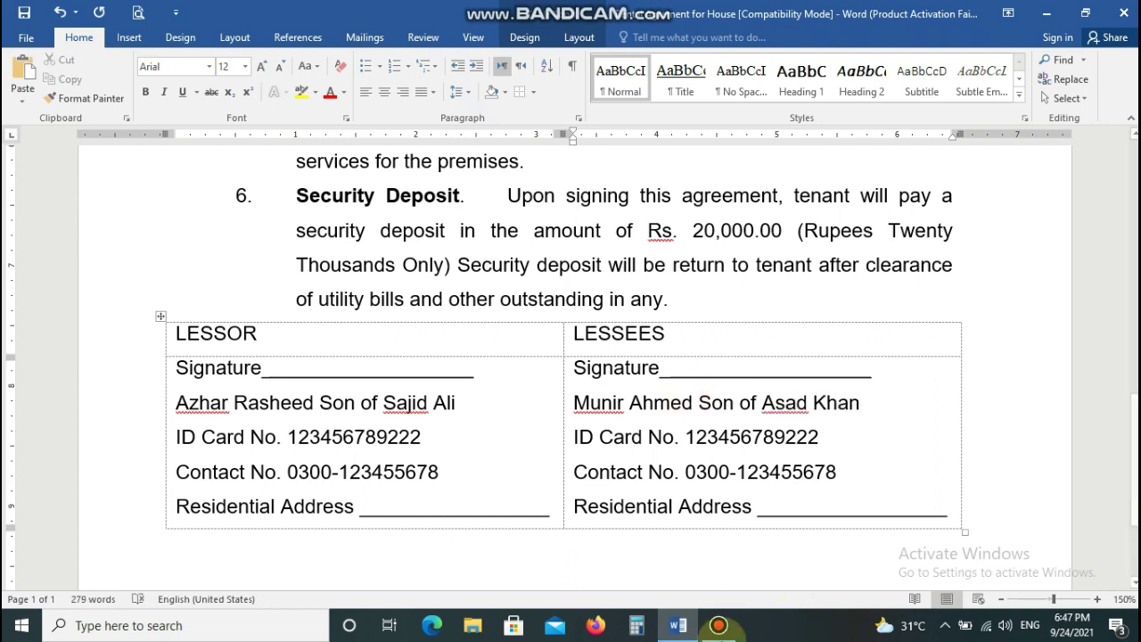
# - Make the LESSOR and LESSEES heading row bold and underlined
pyautogui.click(183, 333)
pyautogui.moveTo(183, 333); pyautogui.dragTo(615, 332)
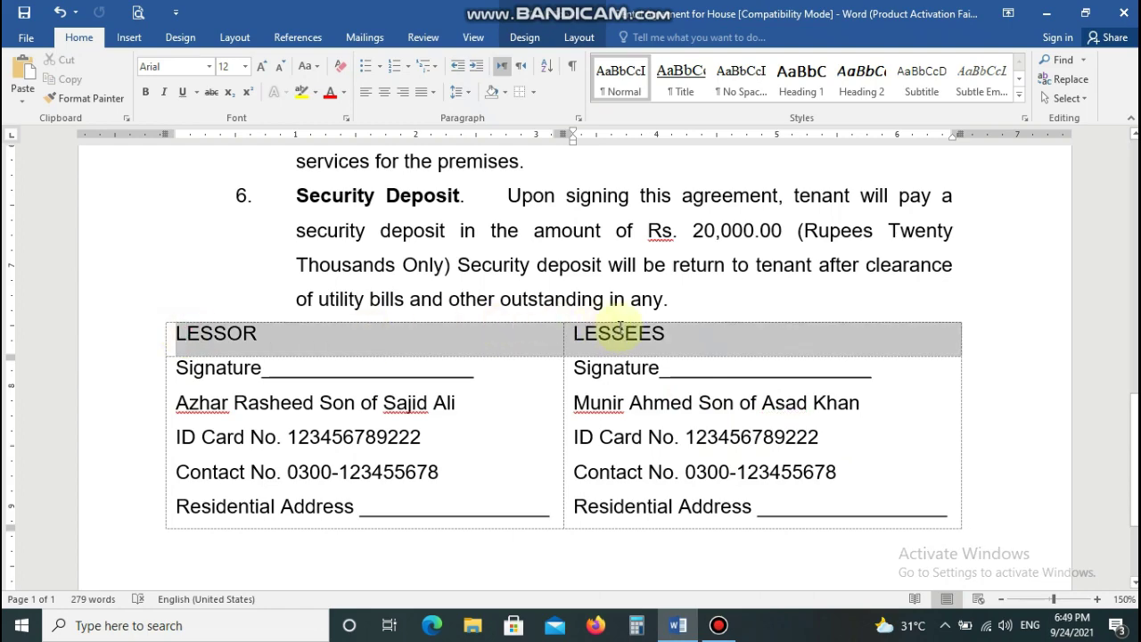
pyautogui.click(145, 92)
pyautogui.click(182, 92)
# - Insert an unnumbered blank line between clause 6 and the table, then preview the printout
pyautogui.click(499, 351)
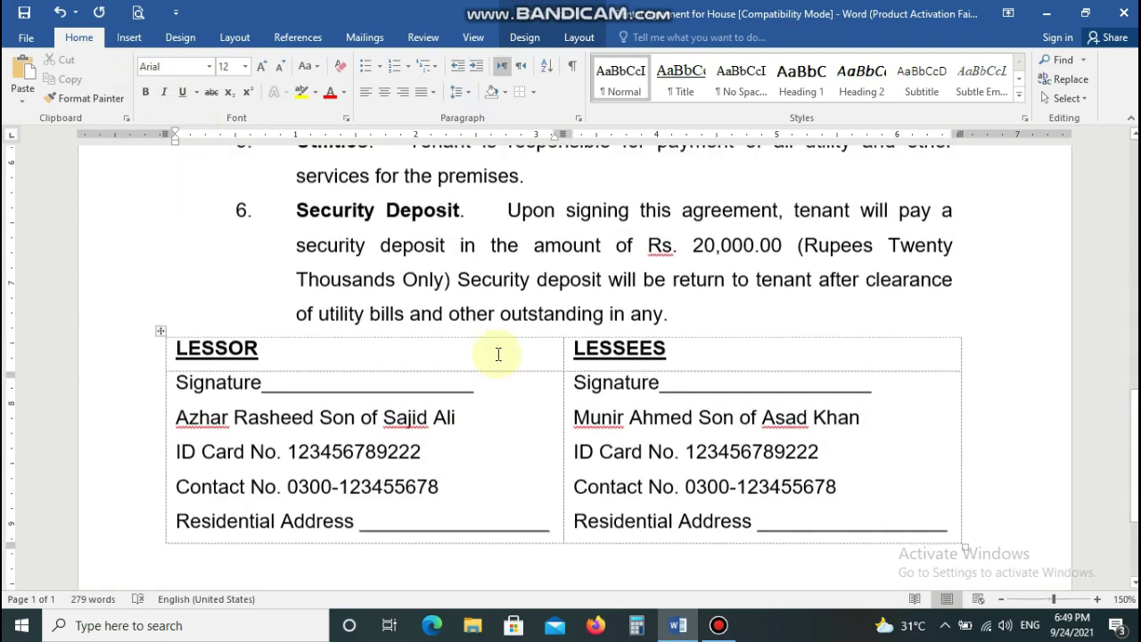
pyautogui.click(754, 316)
pyautogui.press('Return')
pyautogui.scroll(-2, 597, 297)
pyautogui.scroll(2, 597, 297)
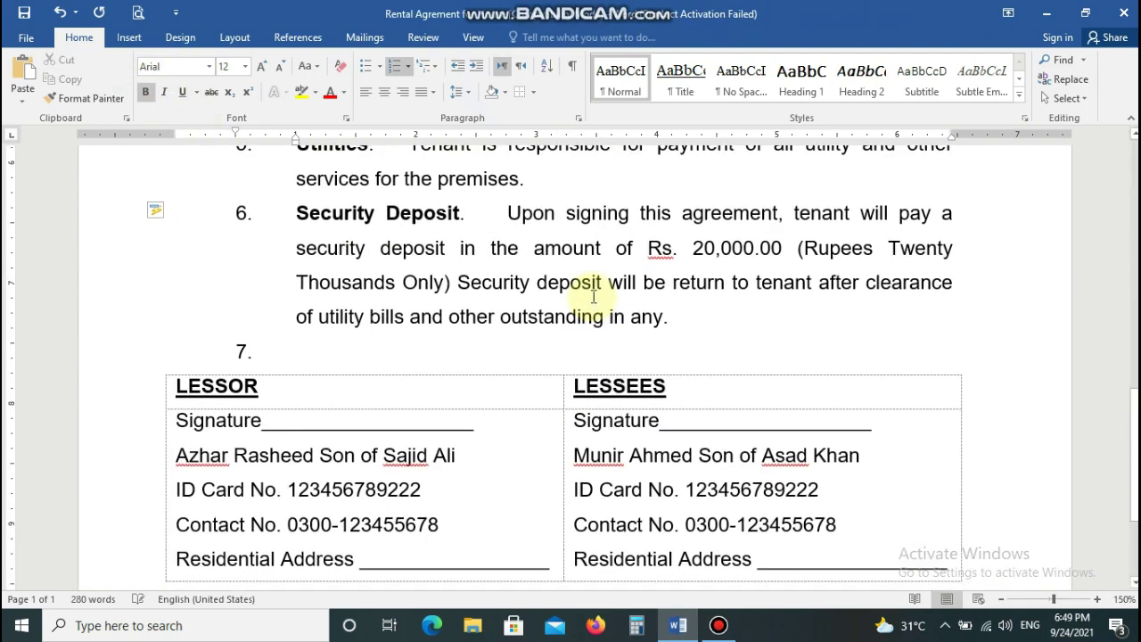
pyautogui.press('BackSpace')
pyautogui.scroll(-2, 614, 433)
pyautogui.scroll(10, 614, 433)
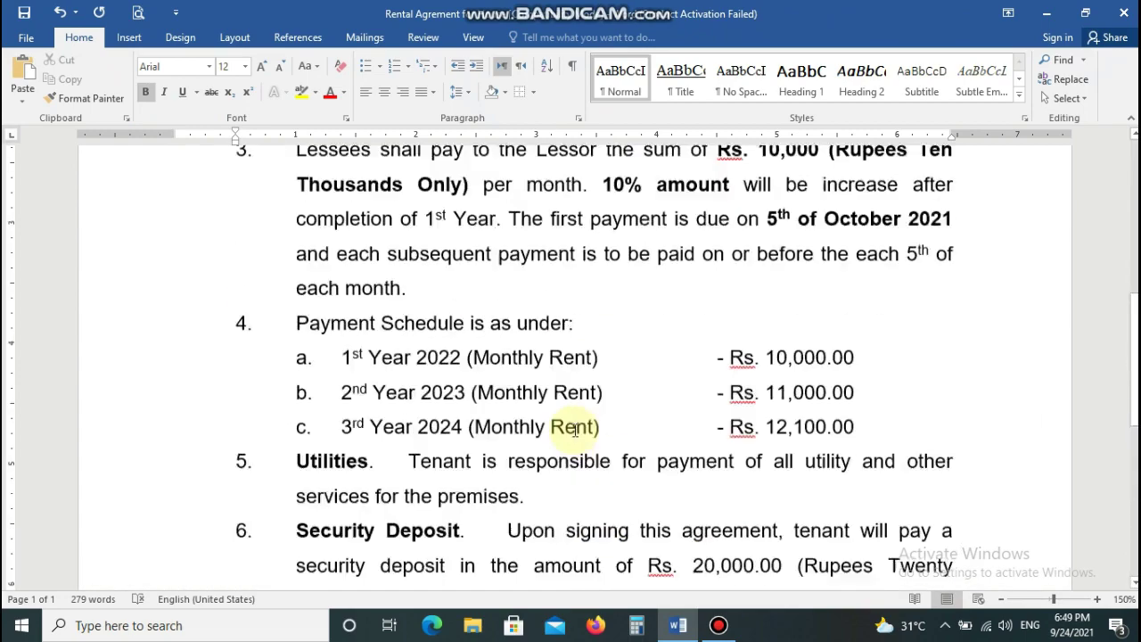
pyautogui.scroll(6, 614, 434)
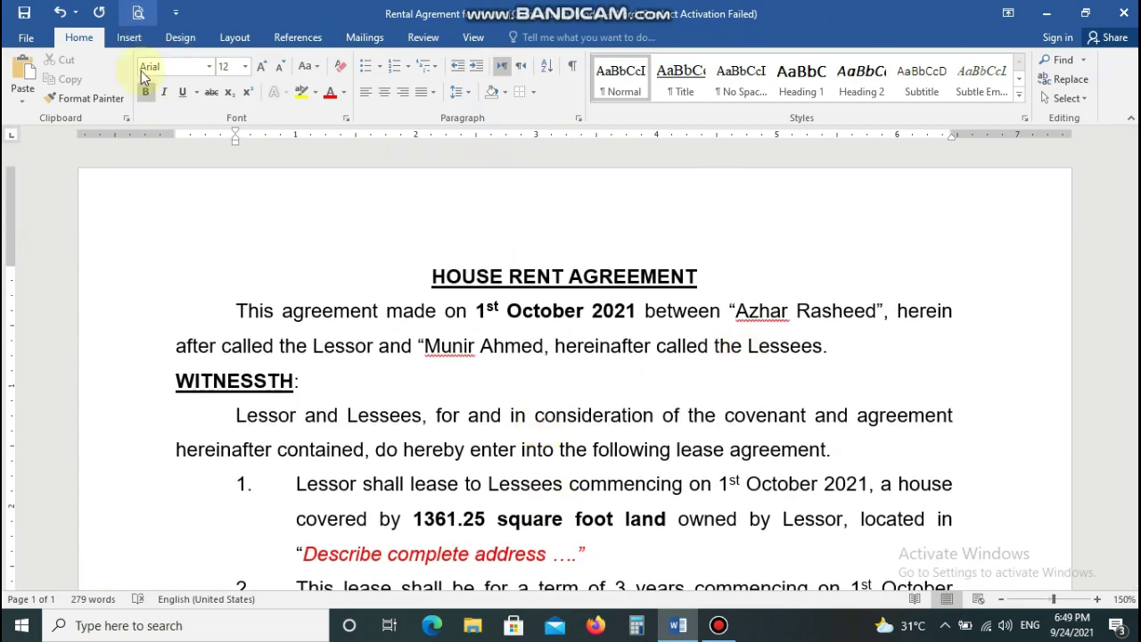
pyautogui.hotkey('ctrl', 'p')
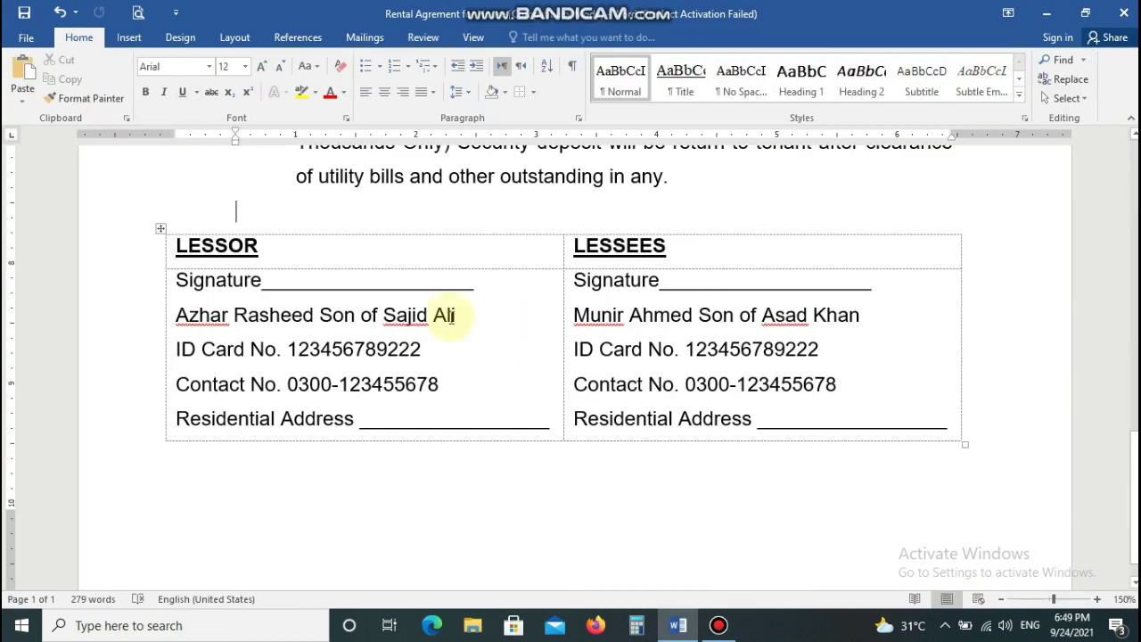